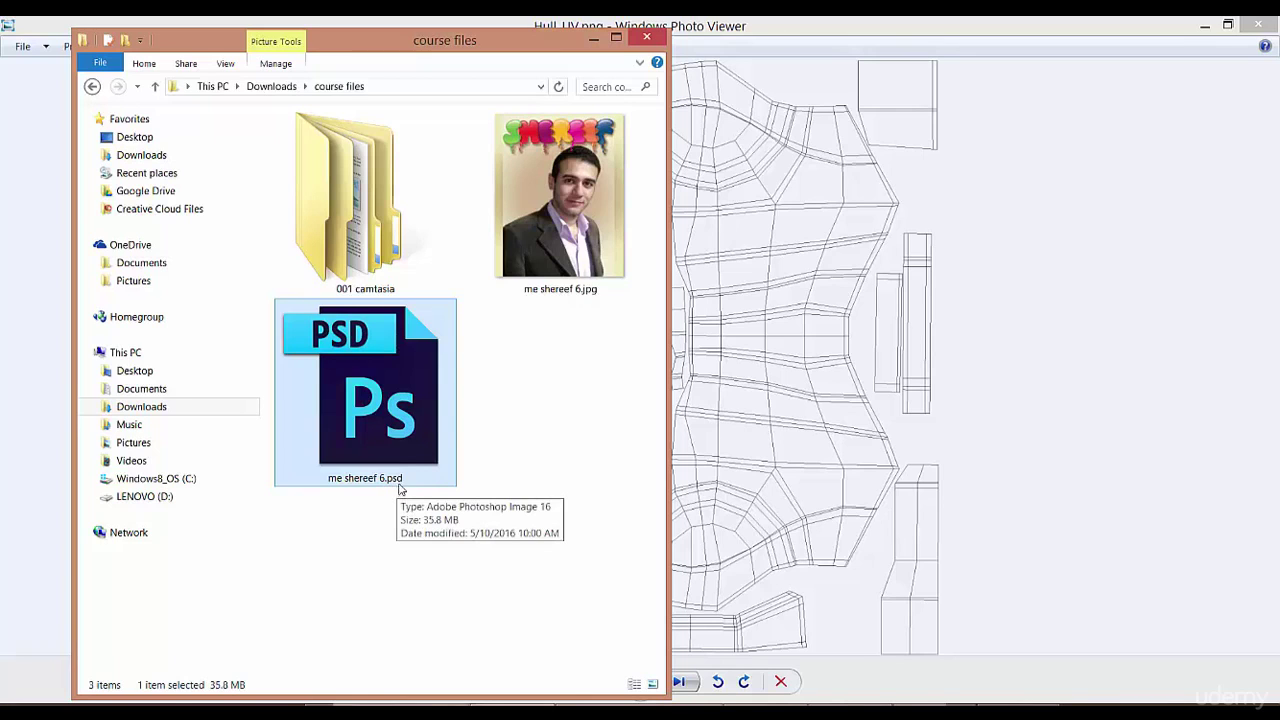
Open the PSD file from the course files folder
{"action": "left_click", "coordinate": [491, 429]}
{"action": "double_click", "coordinate": [423, 395]}
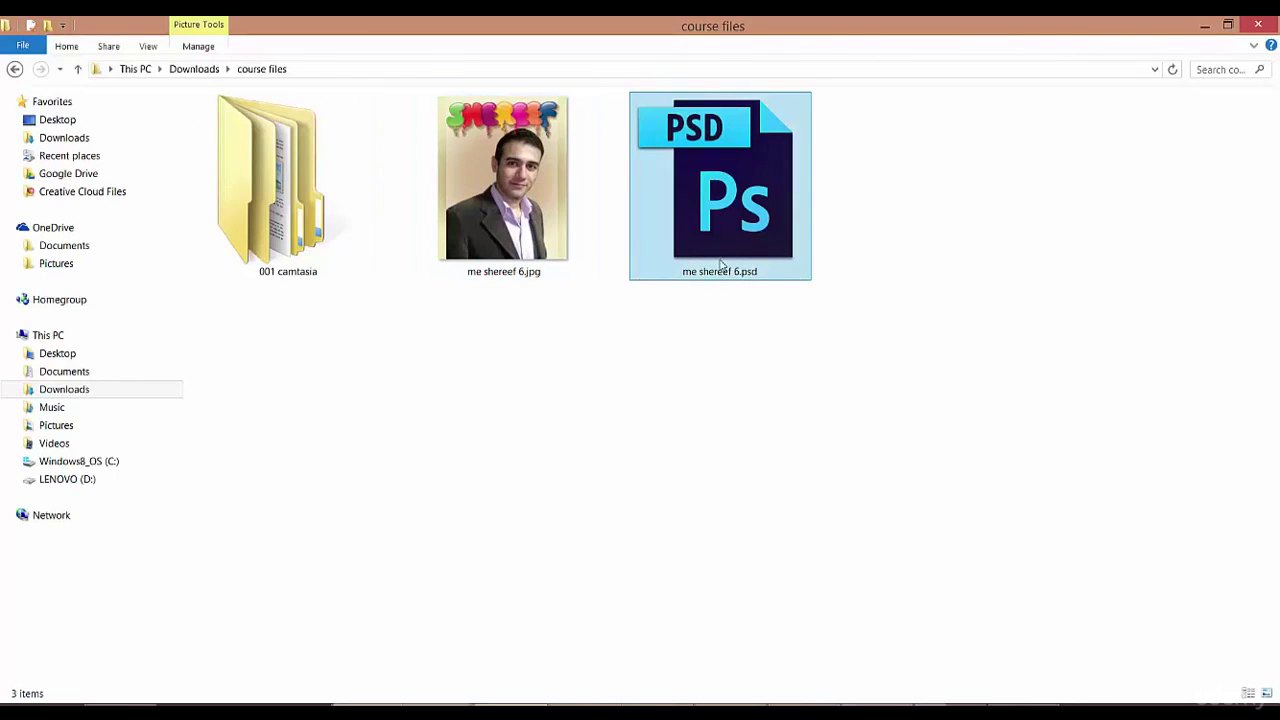
Configure the folder options so that extensions for known file types are not hidden
{"action": "left_click", "coordinate": [148, 47]}
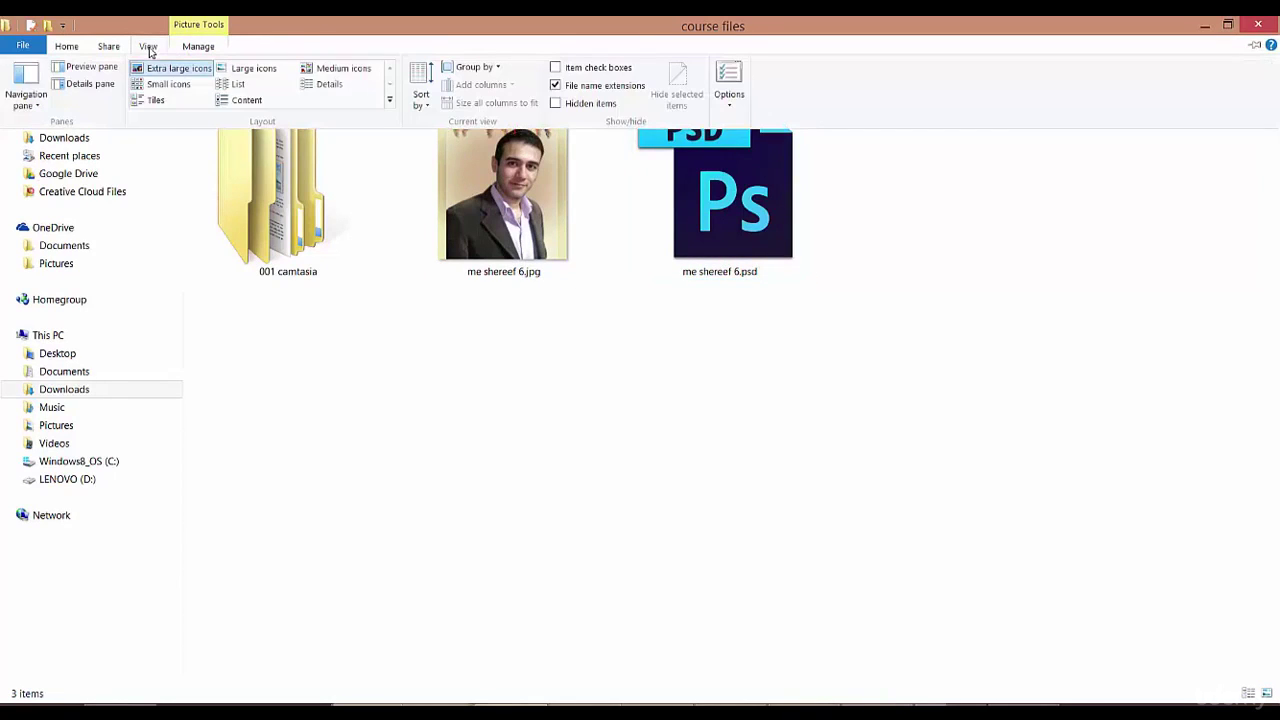
{"action": "left_click", "coordinate": [727, 103]}
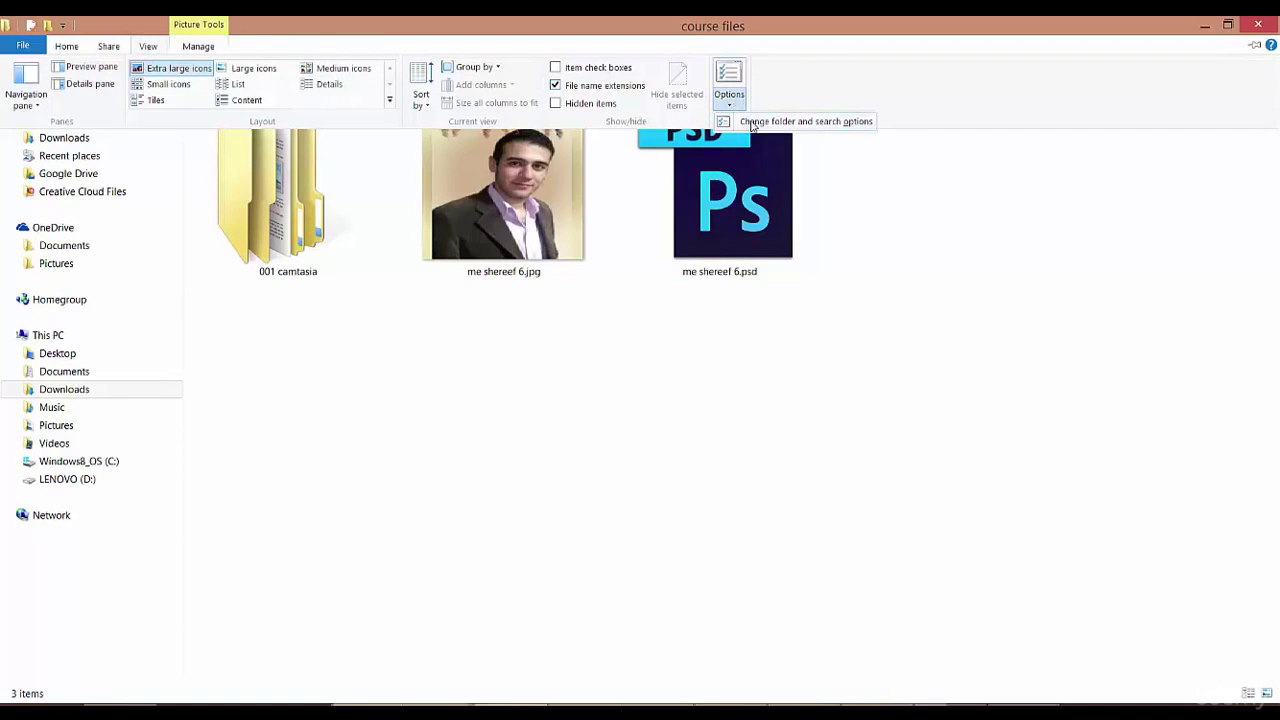
{"action": "left_click", "coordinate": [790, 121]}
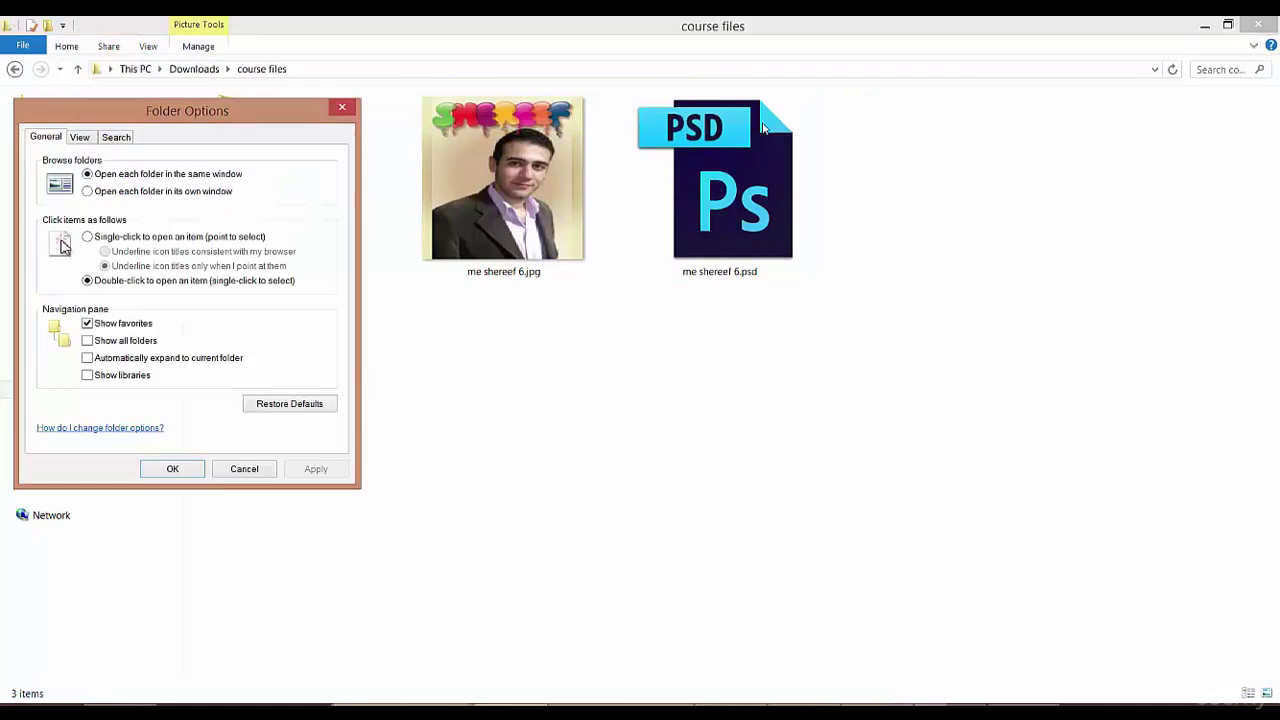
{"action": "left_click_drag", "start_coordinate": [190, 128], "coordinate": [556, 180]}
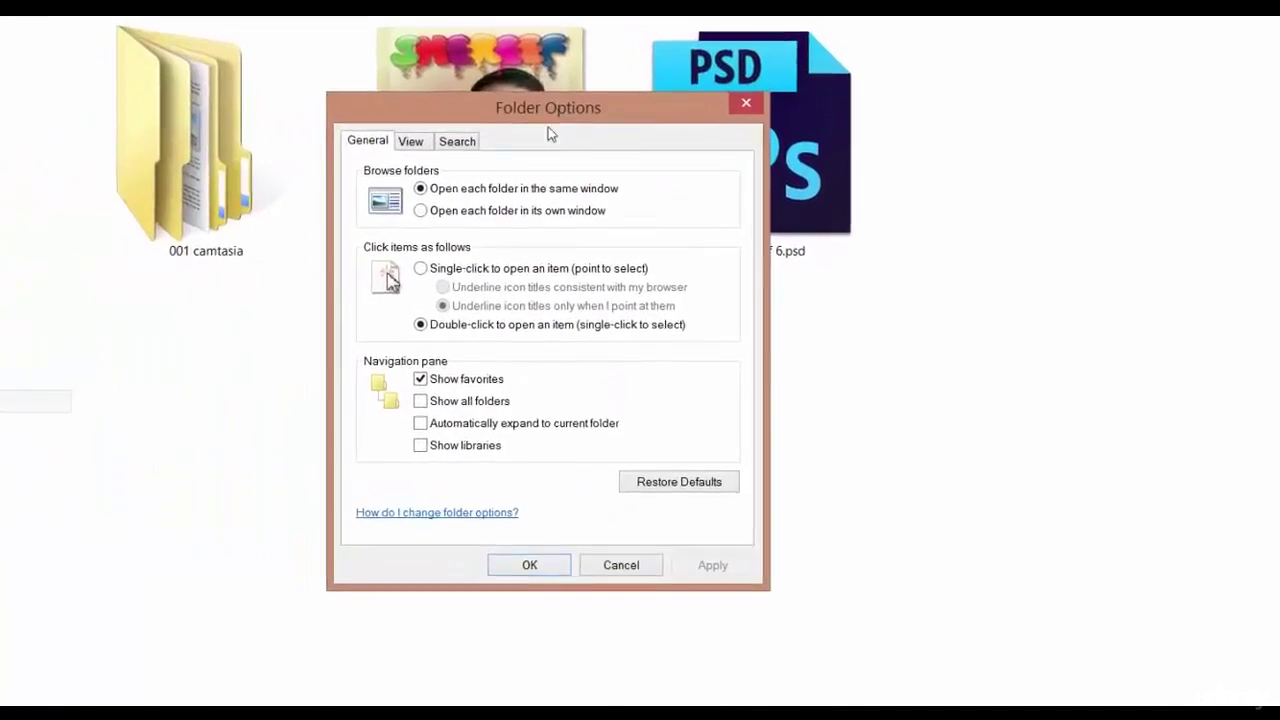
{"action": "left_click", "coordinate": [410, 141]}
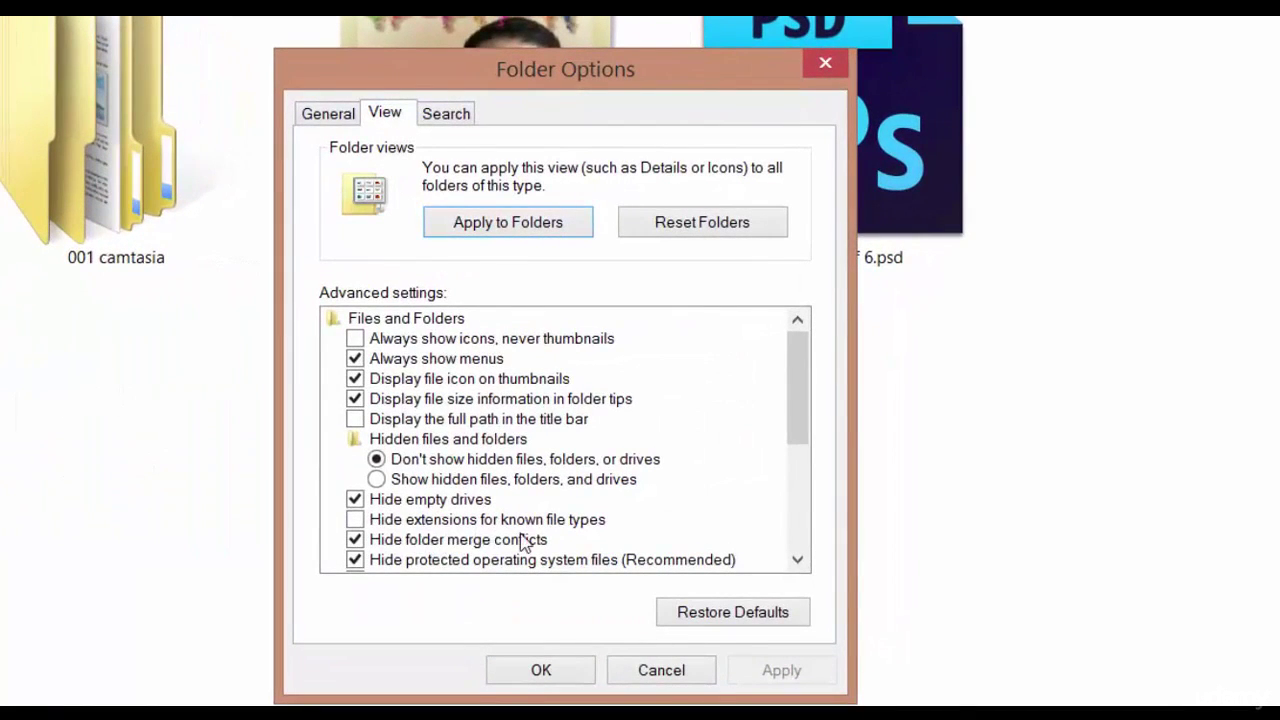
{"action": "left_click", "coordinate": [358, 521]}
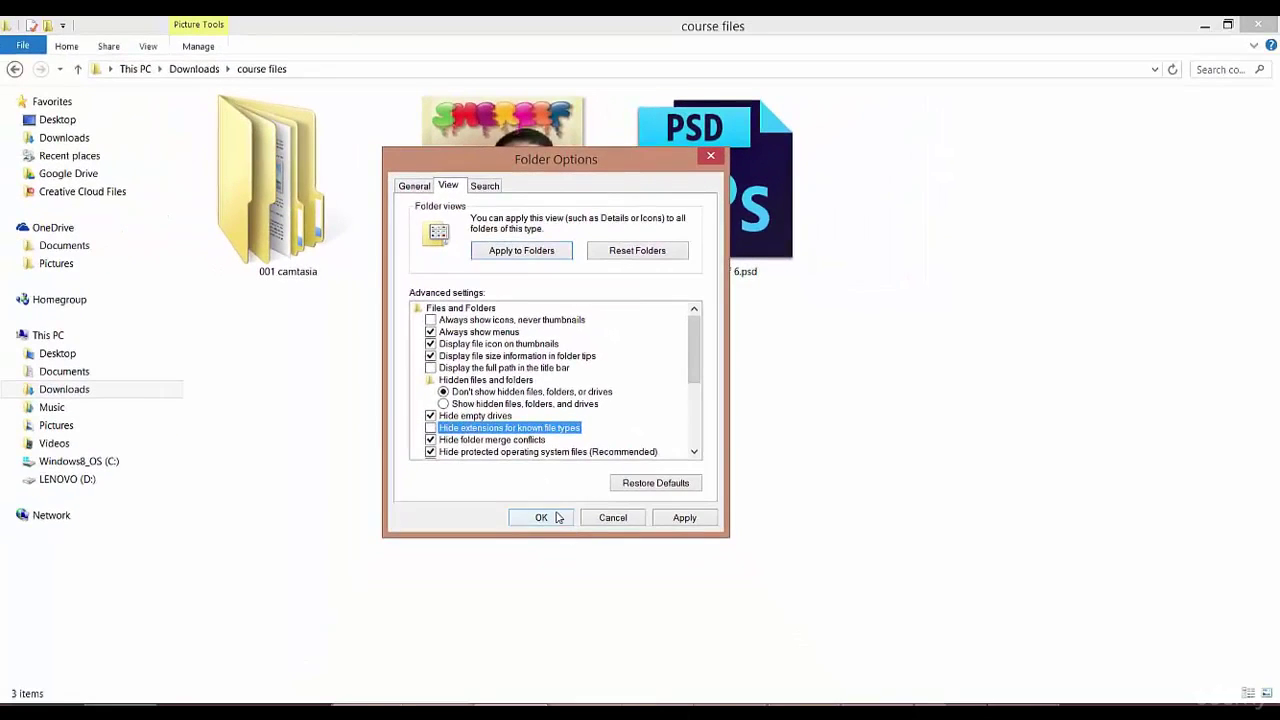
{"action": "left_click", "coordinate": [541, 670]}
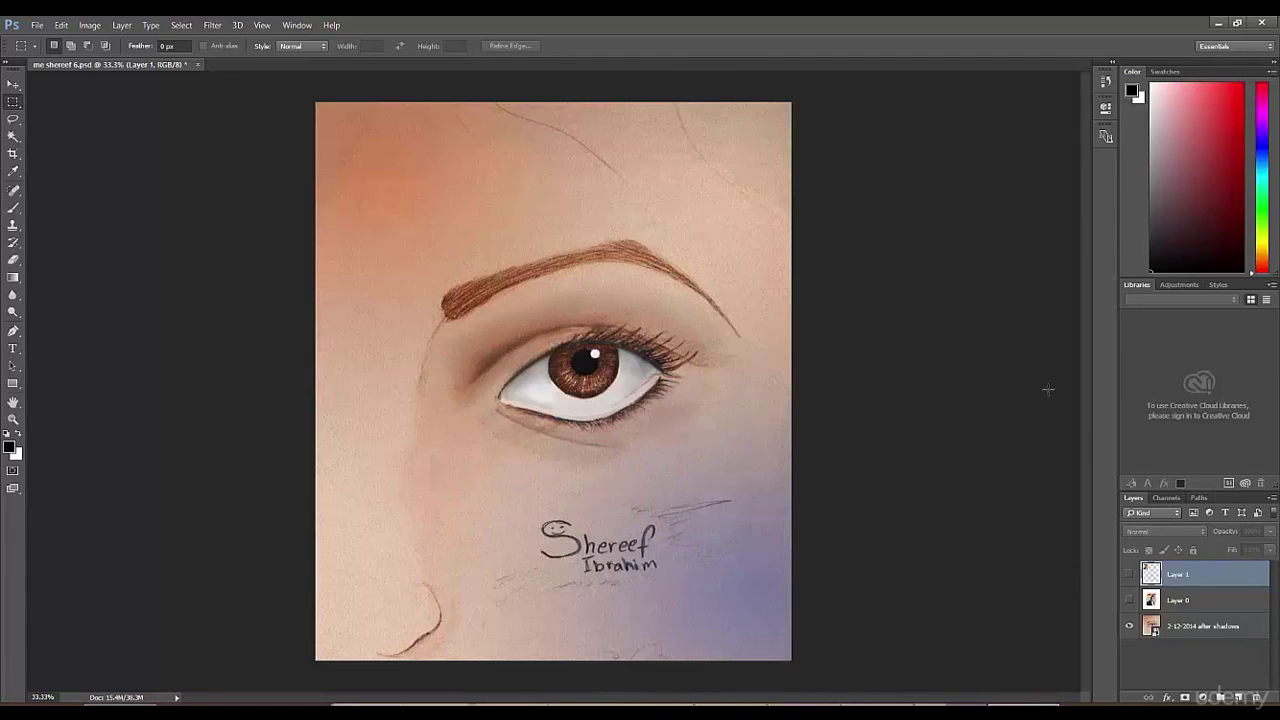
Open the portrait JPG from the course files folder as a separate document in Photoshop
{"action": "left_click", "coordinate": [1215, 23]}
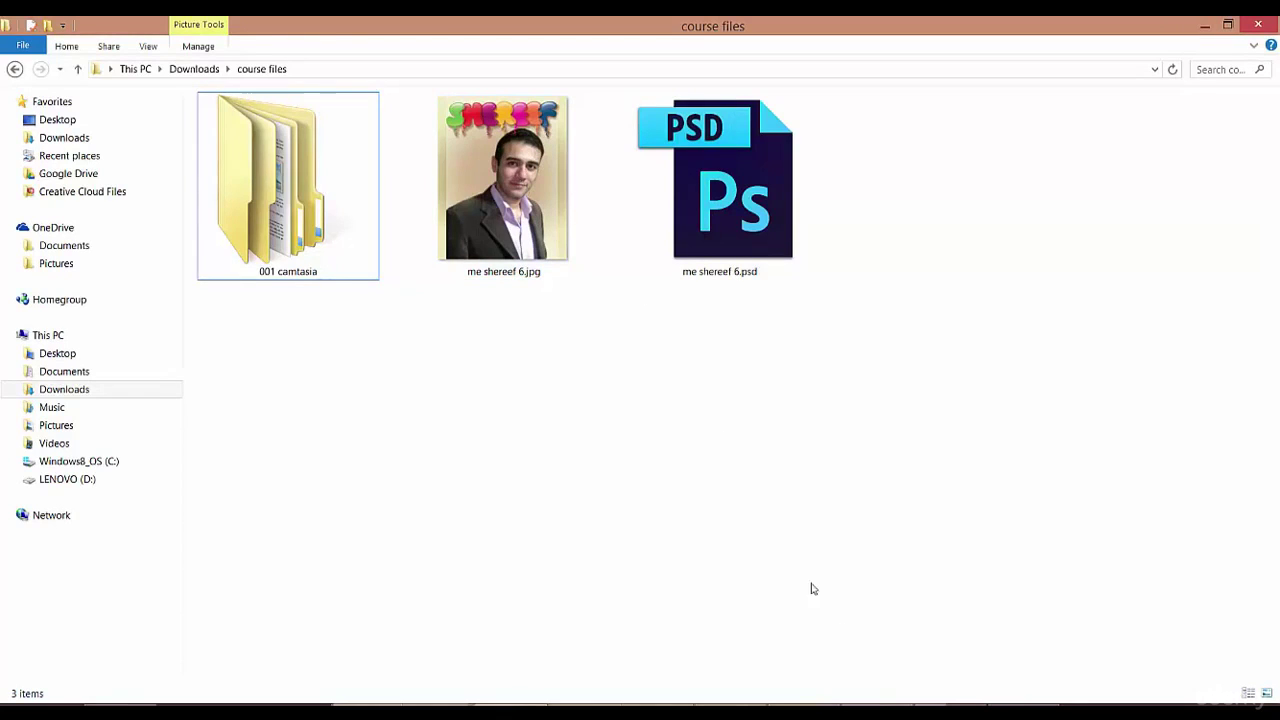
{"action": "left_click_drag", "start_coordinate": [528, 200], "coordinate": [808, 485]}
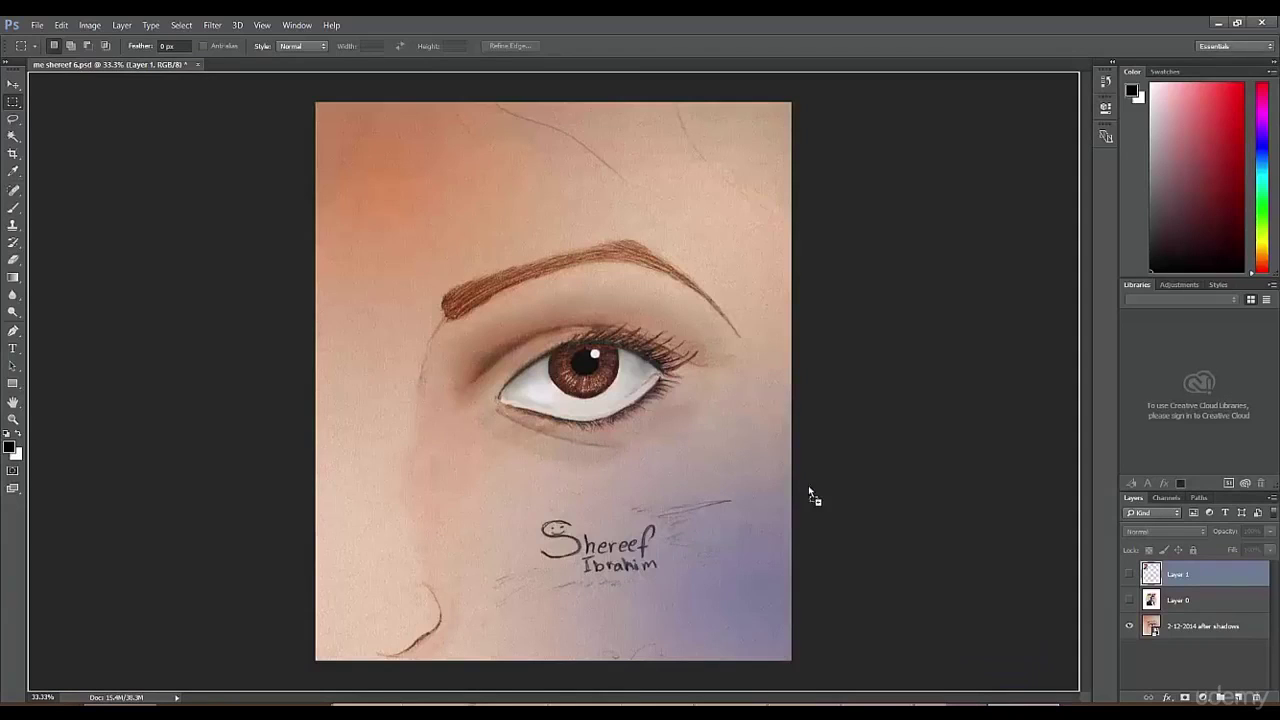
{"action": "left_click_drag", "start_coordinate": [730, 193], "coordinate": [656, 28]}
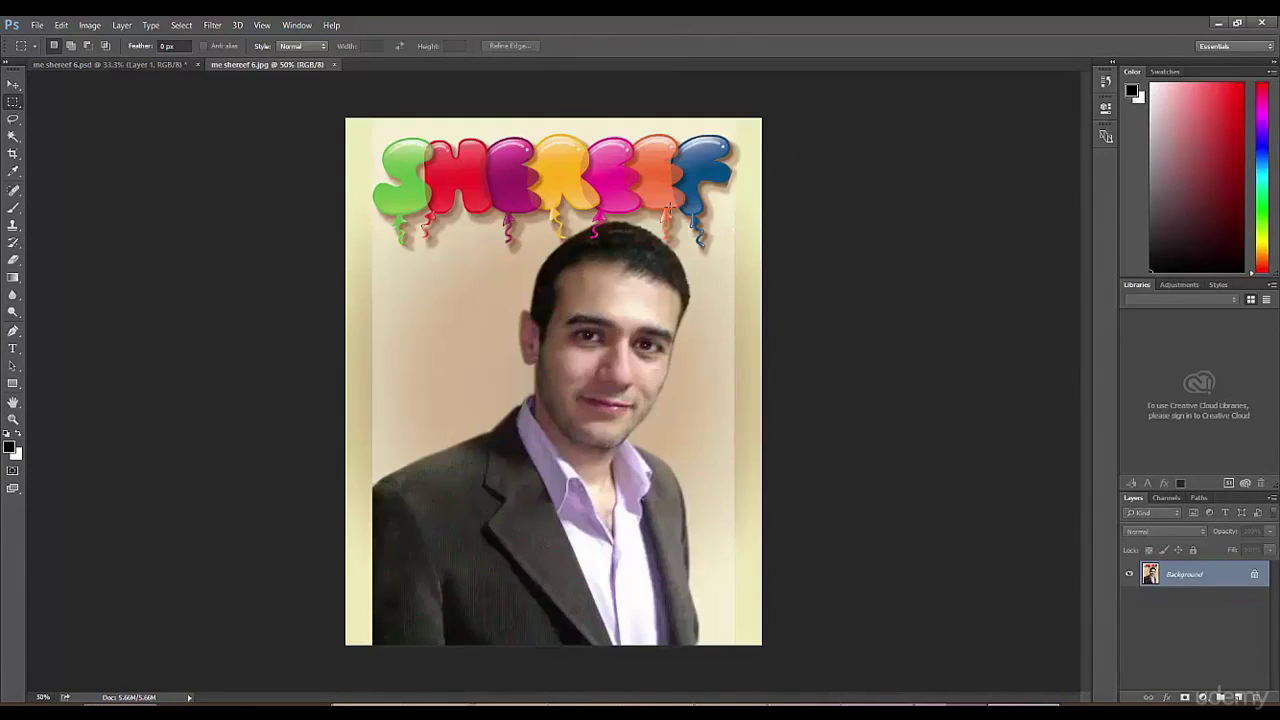
Switch back to the eye painting document, view the course files folder in the Open dialog, and cancel the dialog
{"action": "key", "text": "ctrl+Tab"}
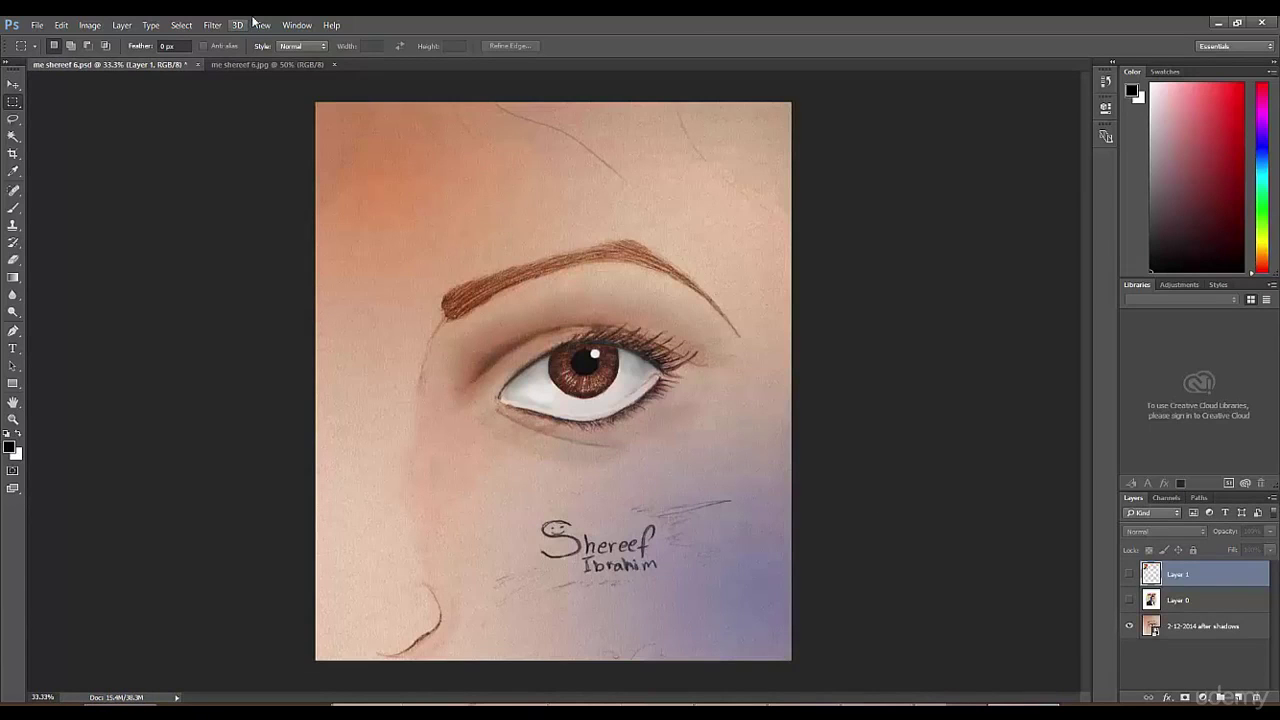
{"action": "left_click", "coordinate": [37, 25]}
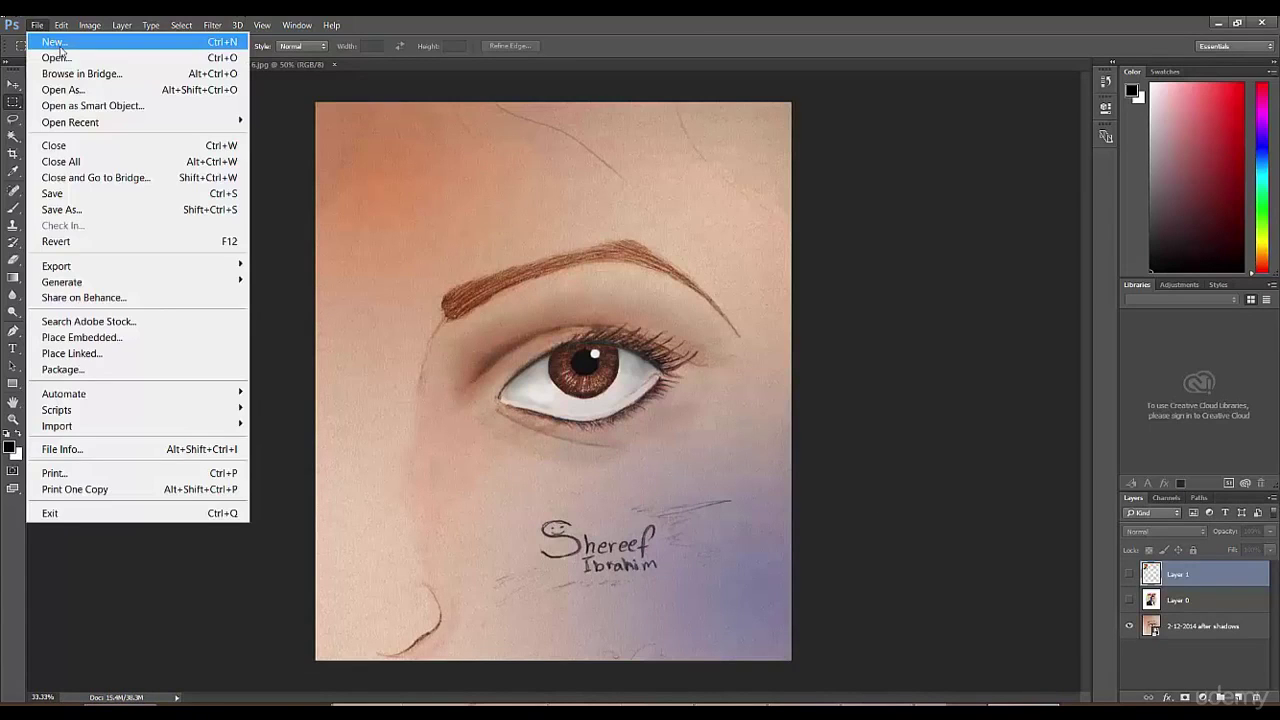
{"action": "left_click", "coordinate": [72, 57]}
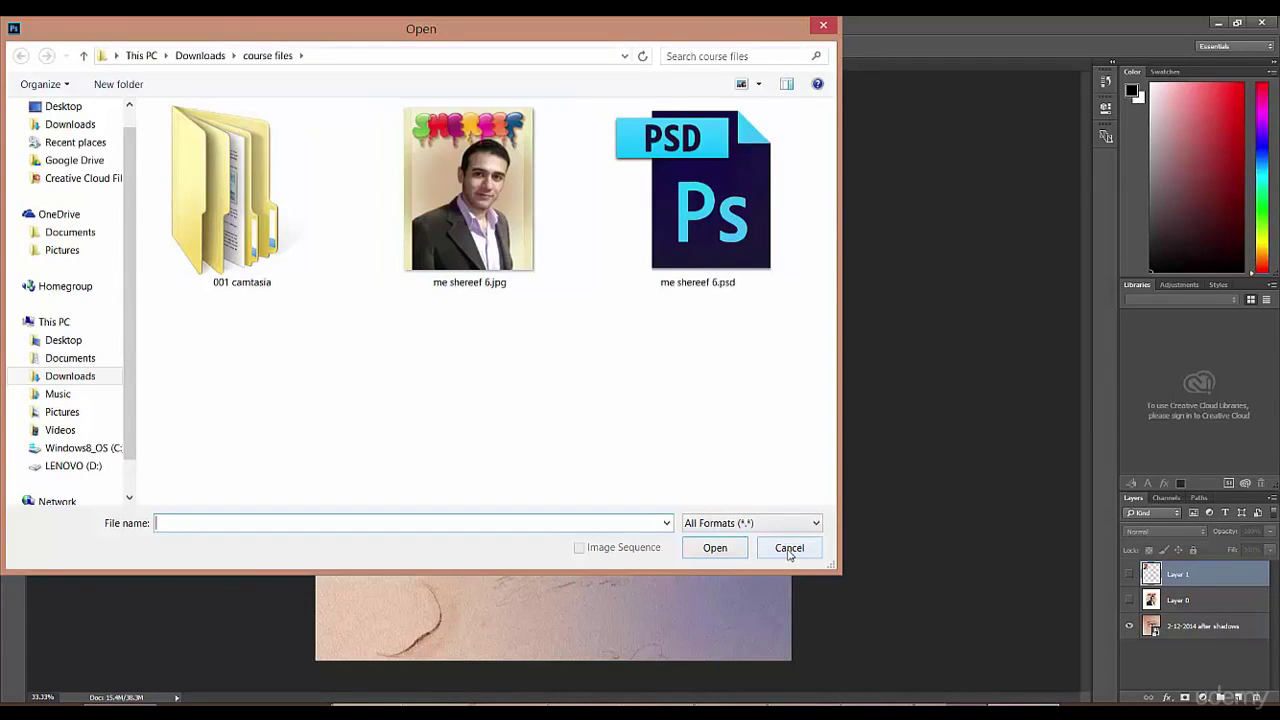
{"action": "left_click", "coordinate": [788, 550]}
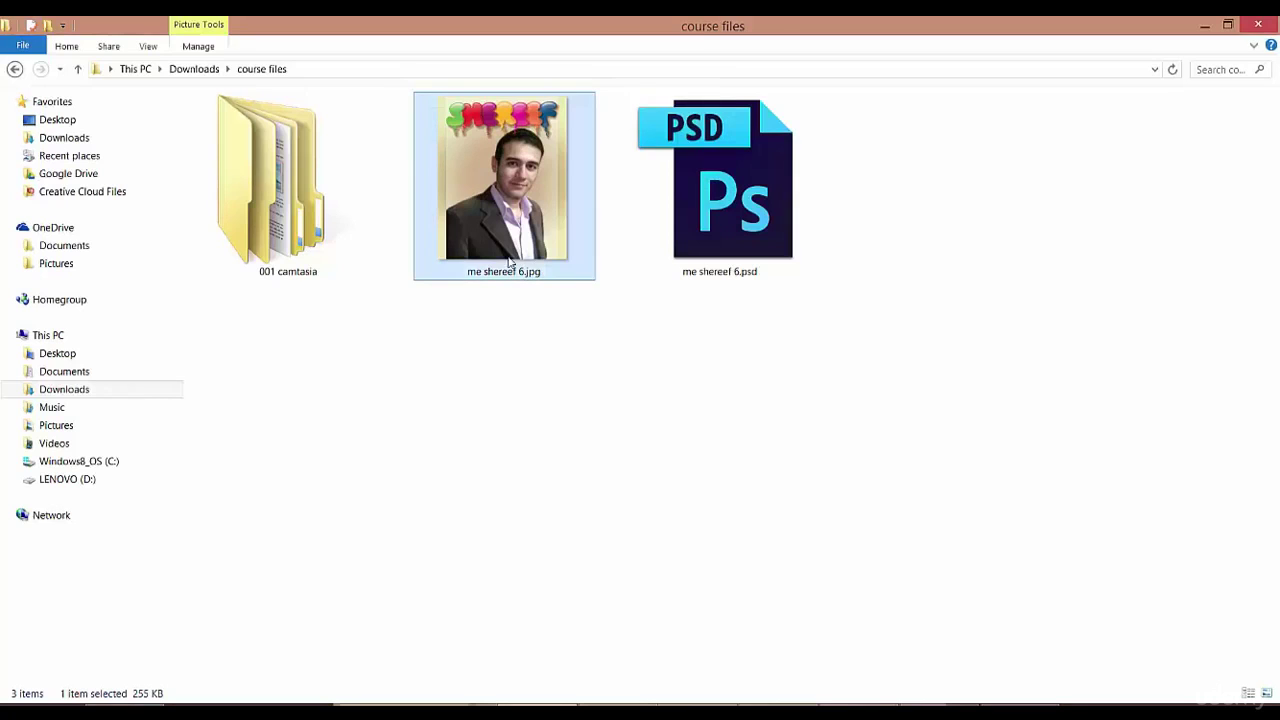
{"action": "left_click", "coordinate": [620, 341]}
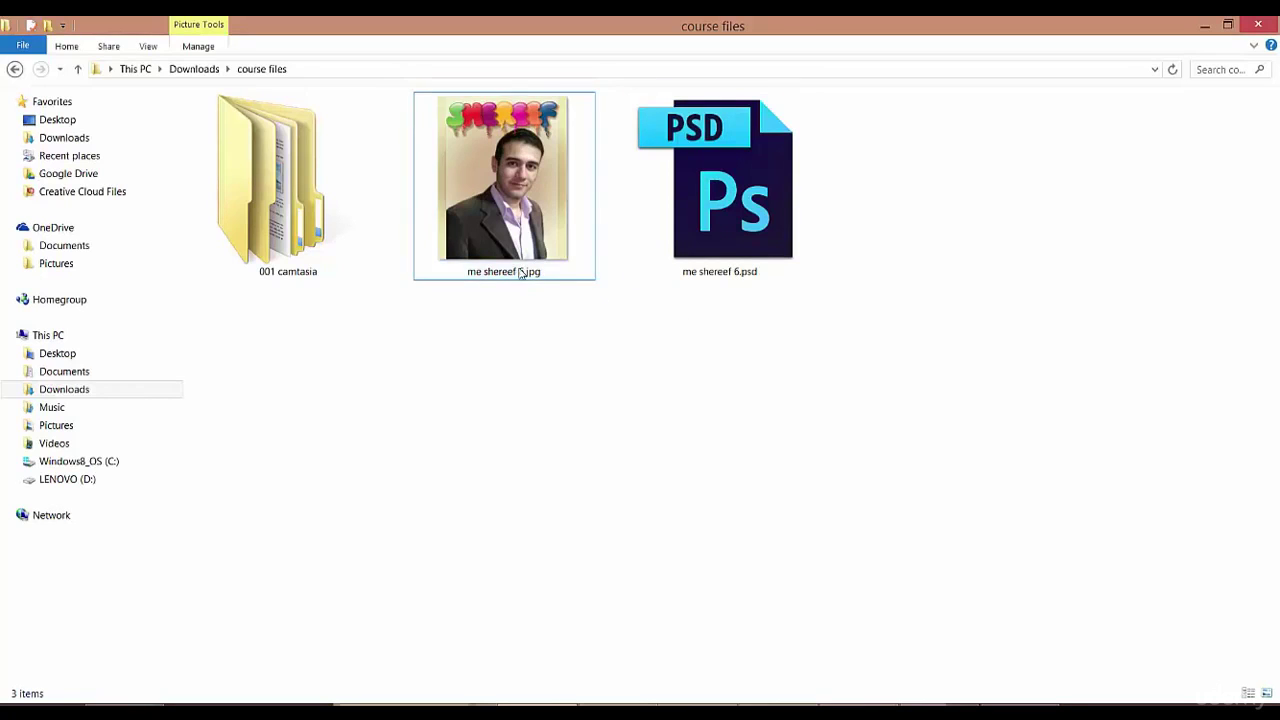
{"action": "left_click", "coordinate": [746, 276]}
{"action": "mouse_move", "coordinate": [768, 230]}
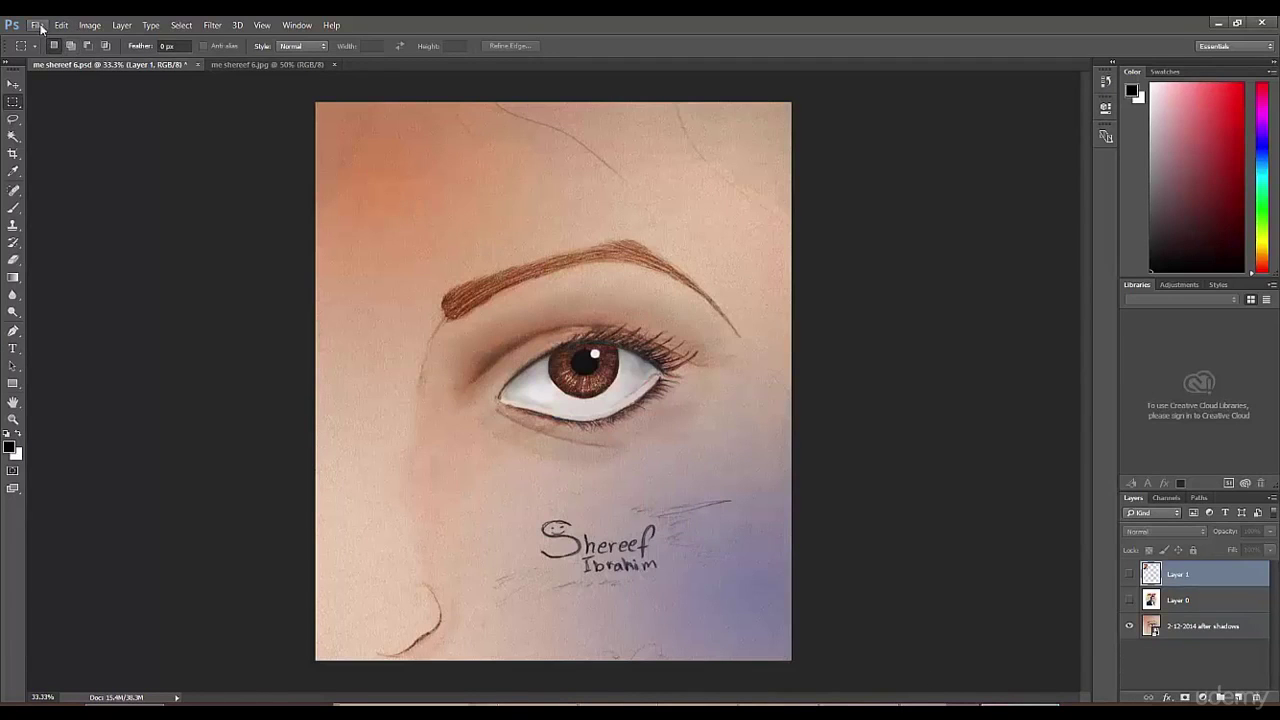
Browse to Adobe Bridge and preview battery_free.psd, board.psd, shutterstock_98004359.eps, Free Sam55ple.psd and Flat3.ai
{"action": "left_click", "coordinate": [37, 25]}
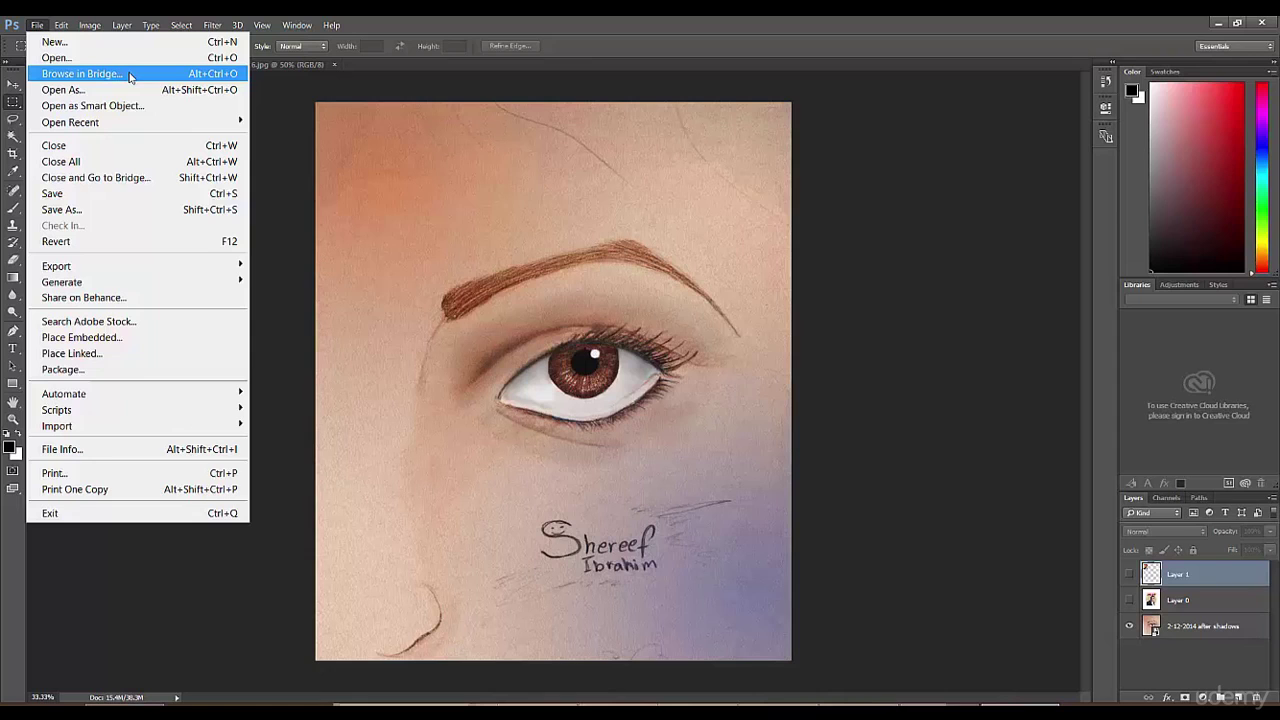
{"action": "left_click", "coordinate": [130, 75]}
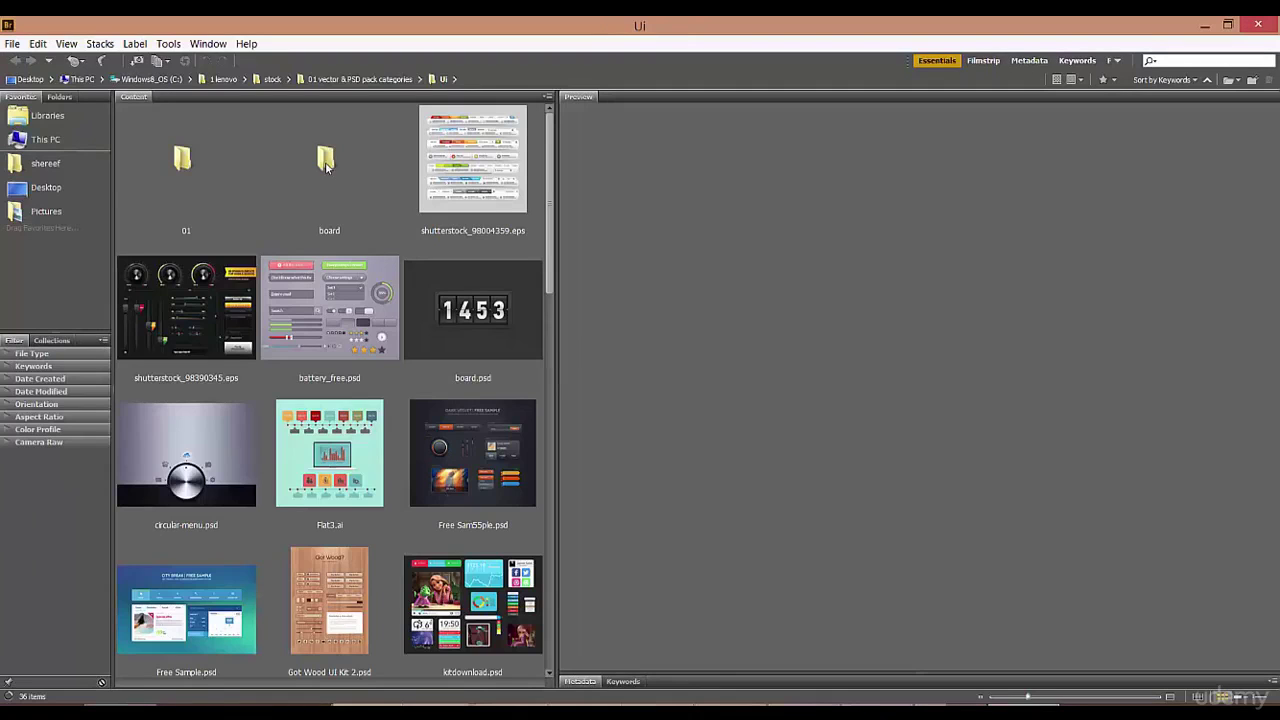
{"action": "left_click", "coordinate": [322, 308]}
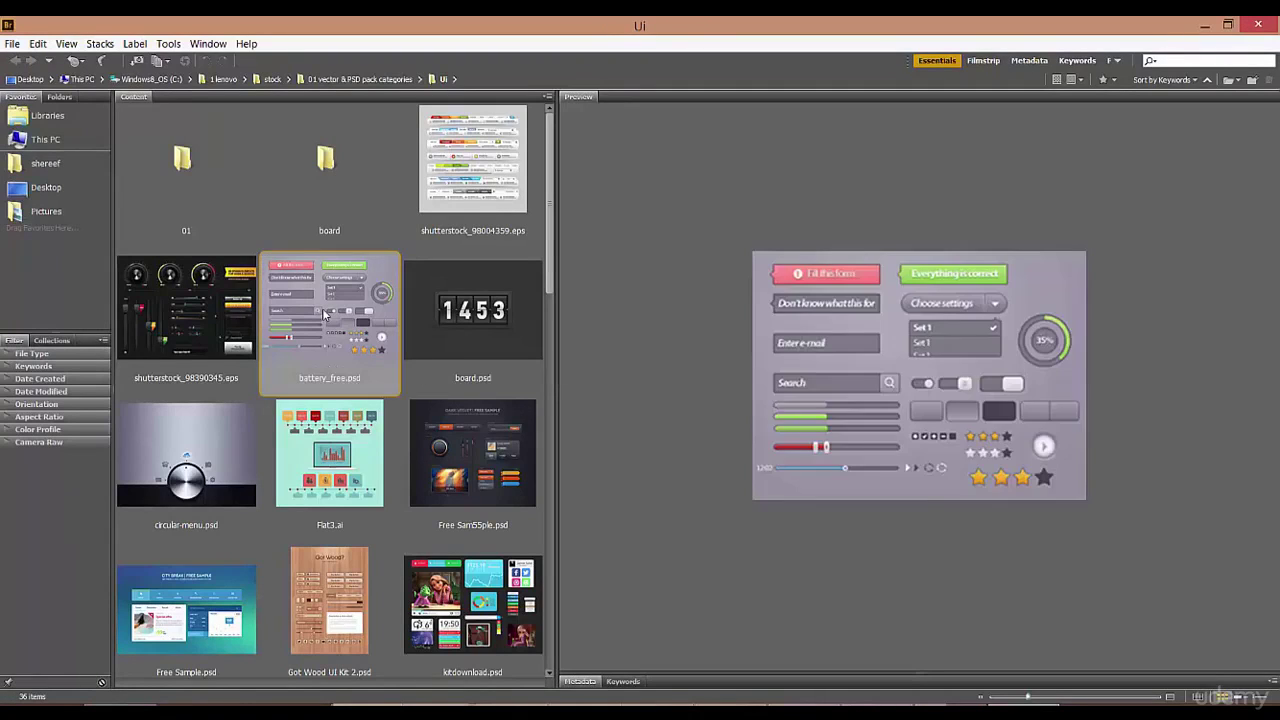
{"action": "left_click", "coordinate": [474, 448]}
{"action": "left_click", "coordinate": [472, 319]}
{"action": "left_click", "coordinate": [482, 198]}
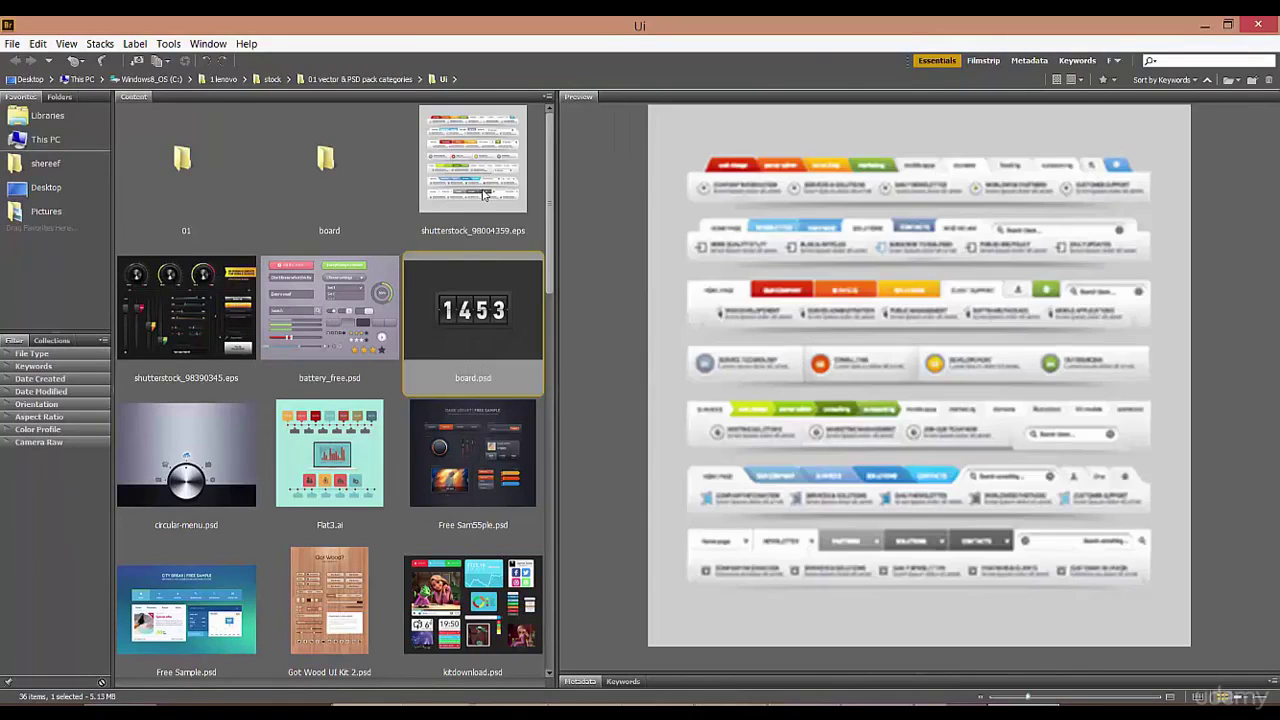
{"action": "left_click", "coordinate": [479, 280]}
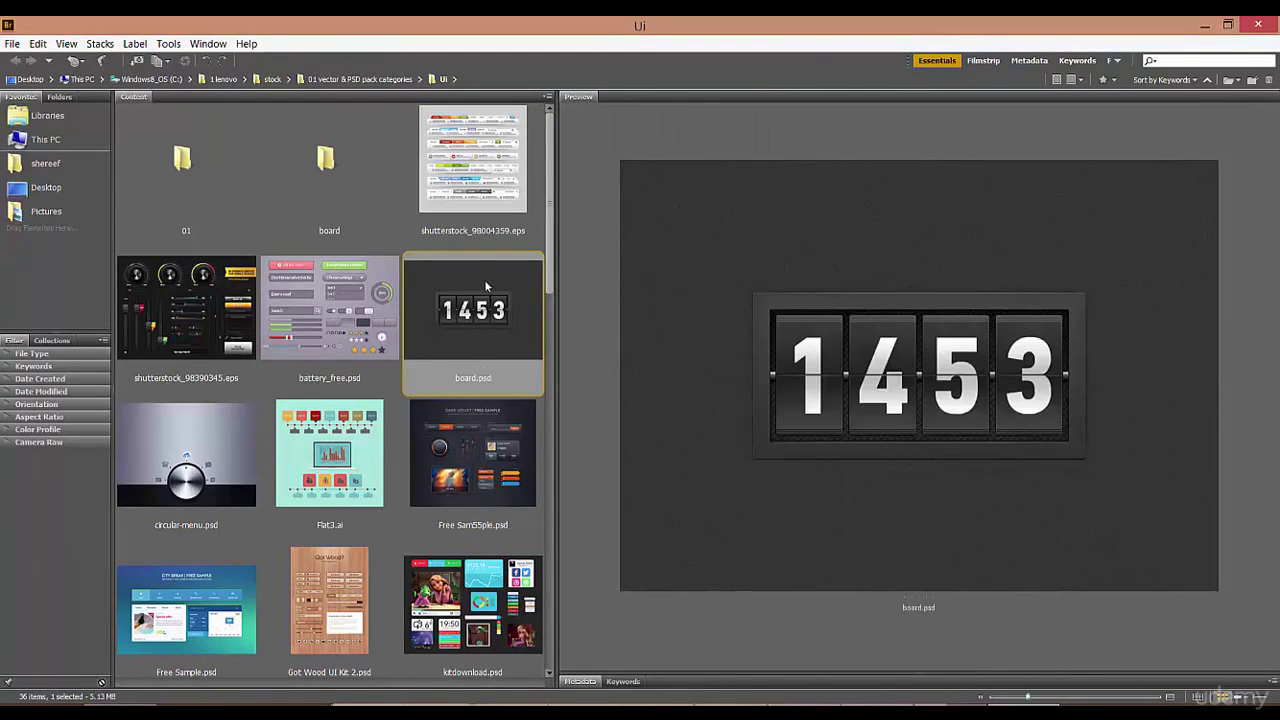
{"action": "left_click", "coordinate": [361, 283]}
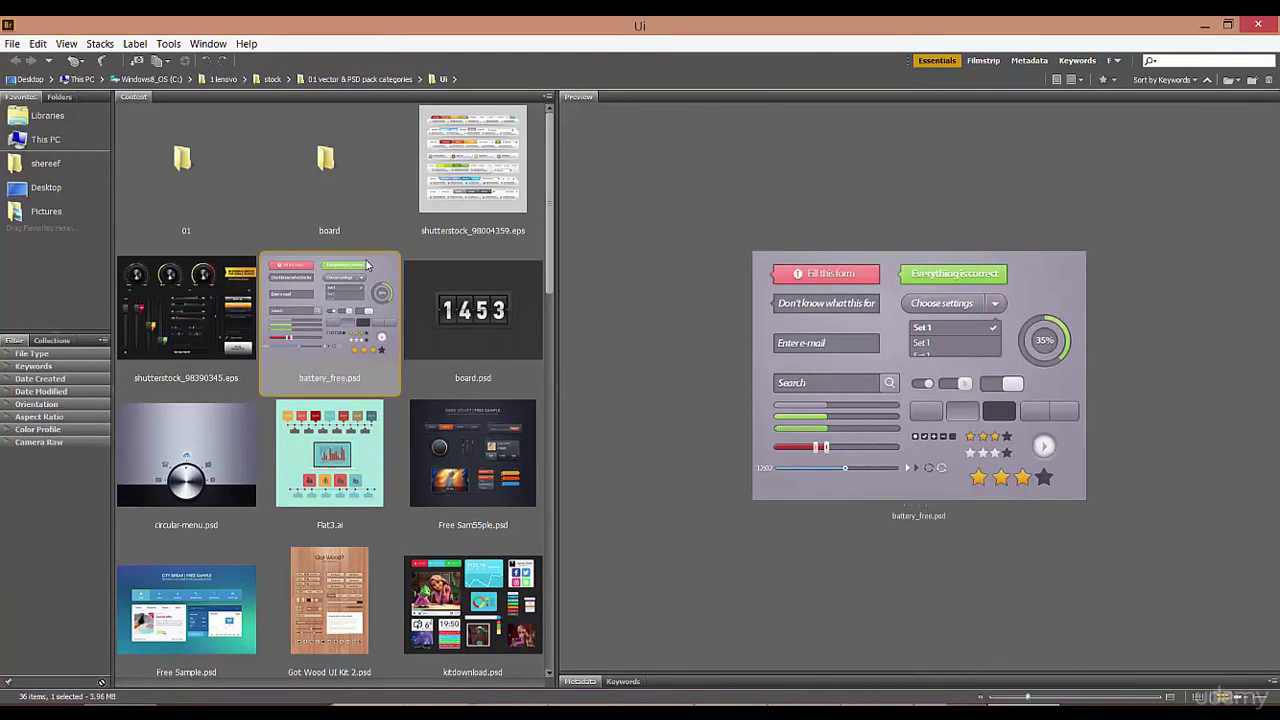
{"action": "left_click", "coordinate": [461, 440]}
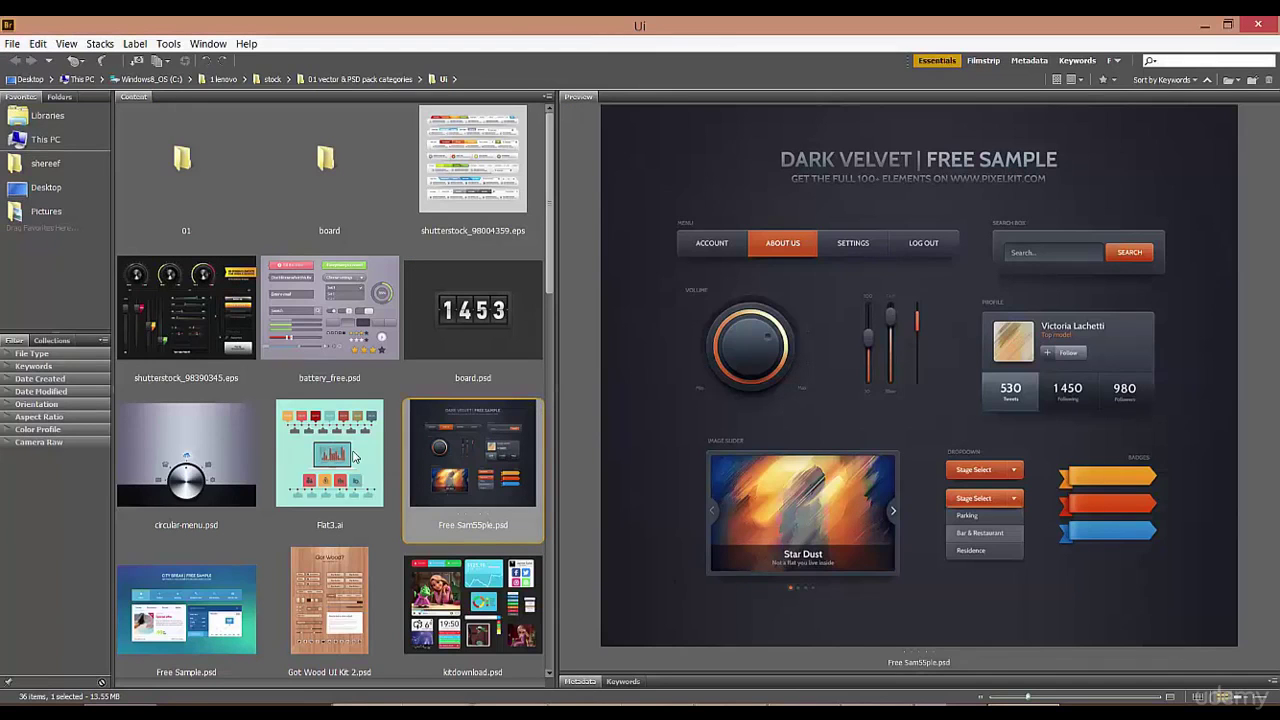
{"action": "left_click", "coordinate": [356, 456]}
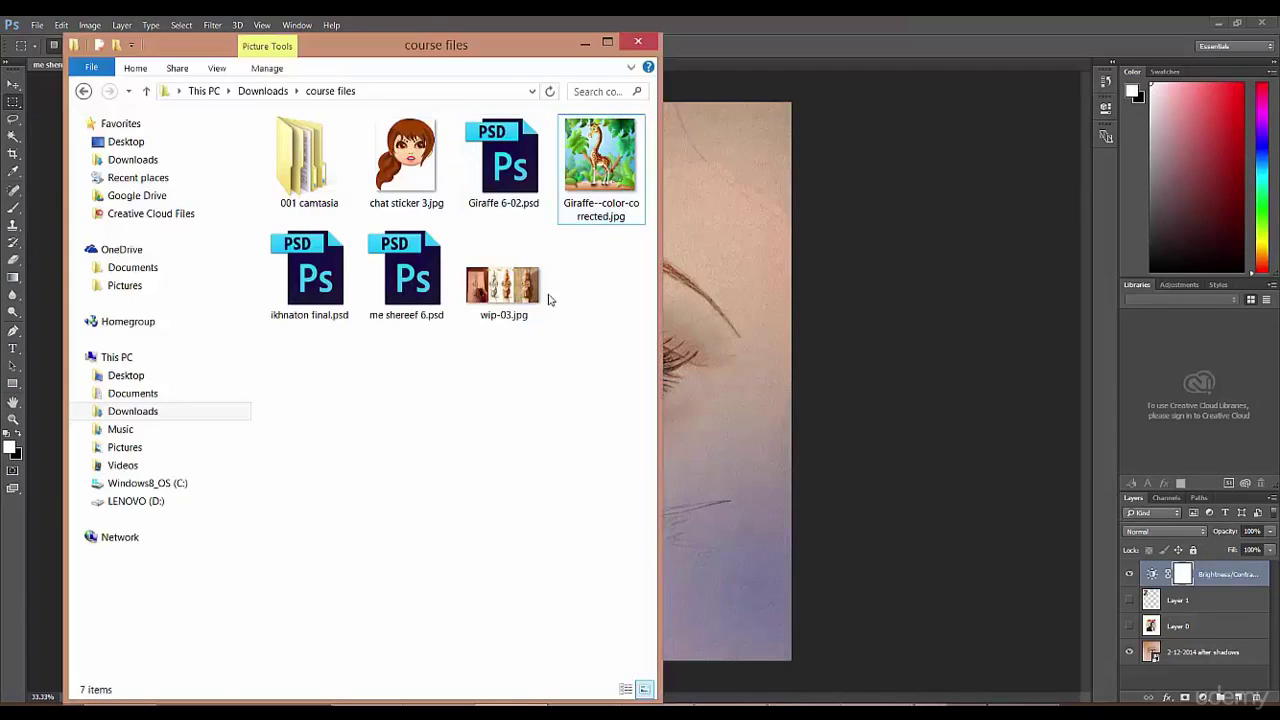
Open wip-03.jpg and Giraffe 6-02.psd from the course files folder as separate documents in Photoshop
{"action": "left_click", "coordinate": [504, 275]}
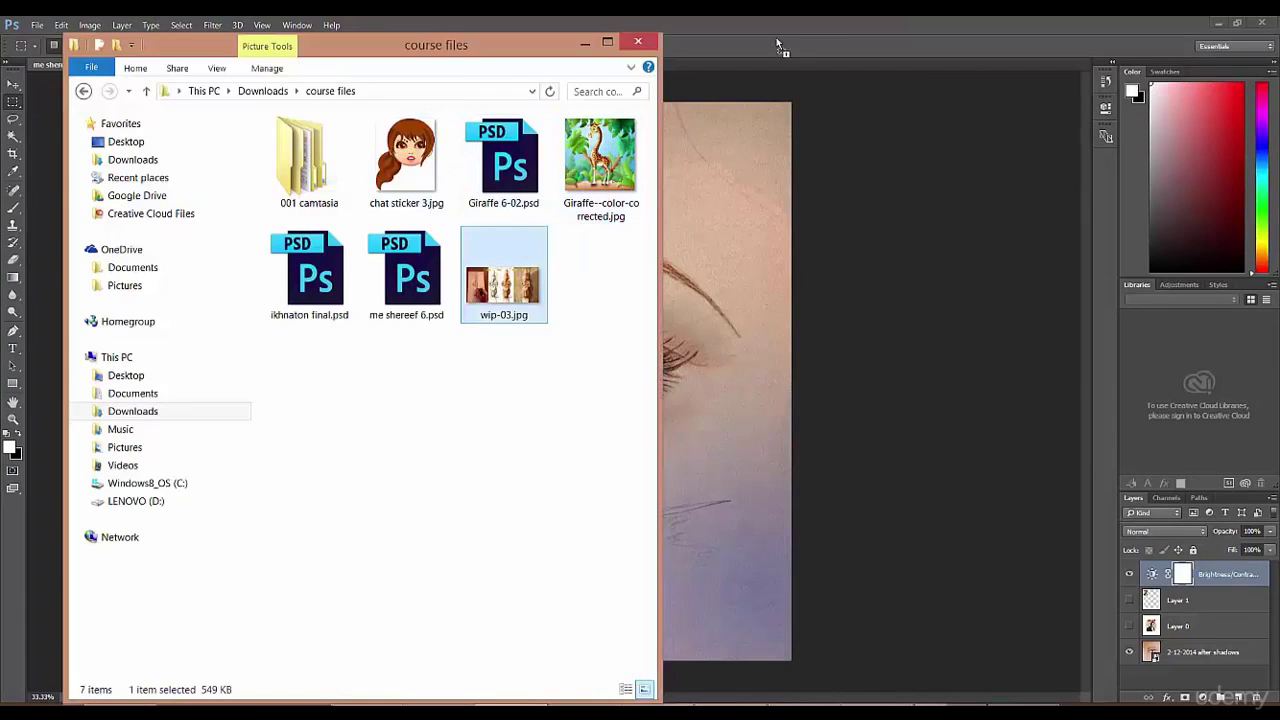
{"action": "left_click_drag", "start_coordinate": [785, 35], "coordinate": [781, 26]}
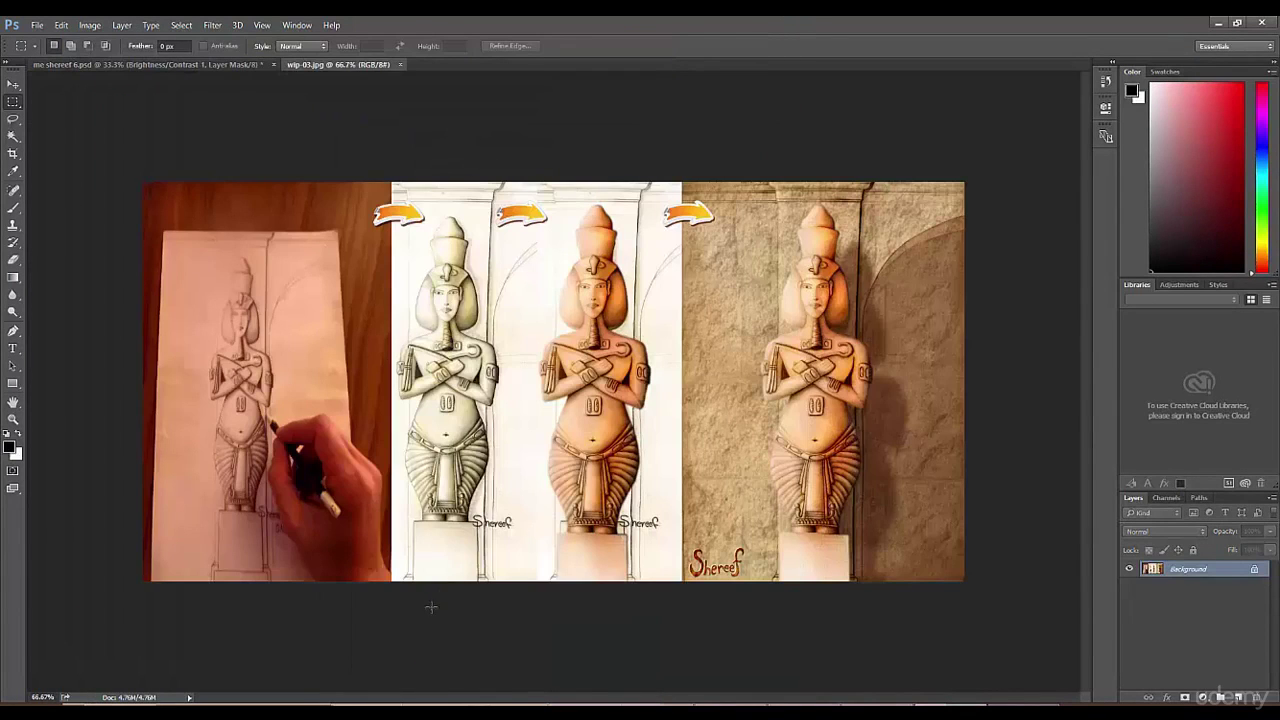
{"action": "left_click", "coordinate": [485, 705]}
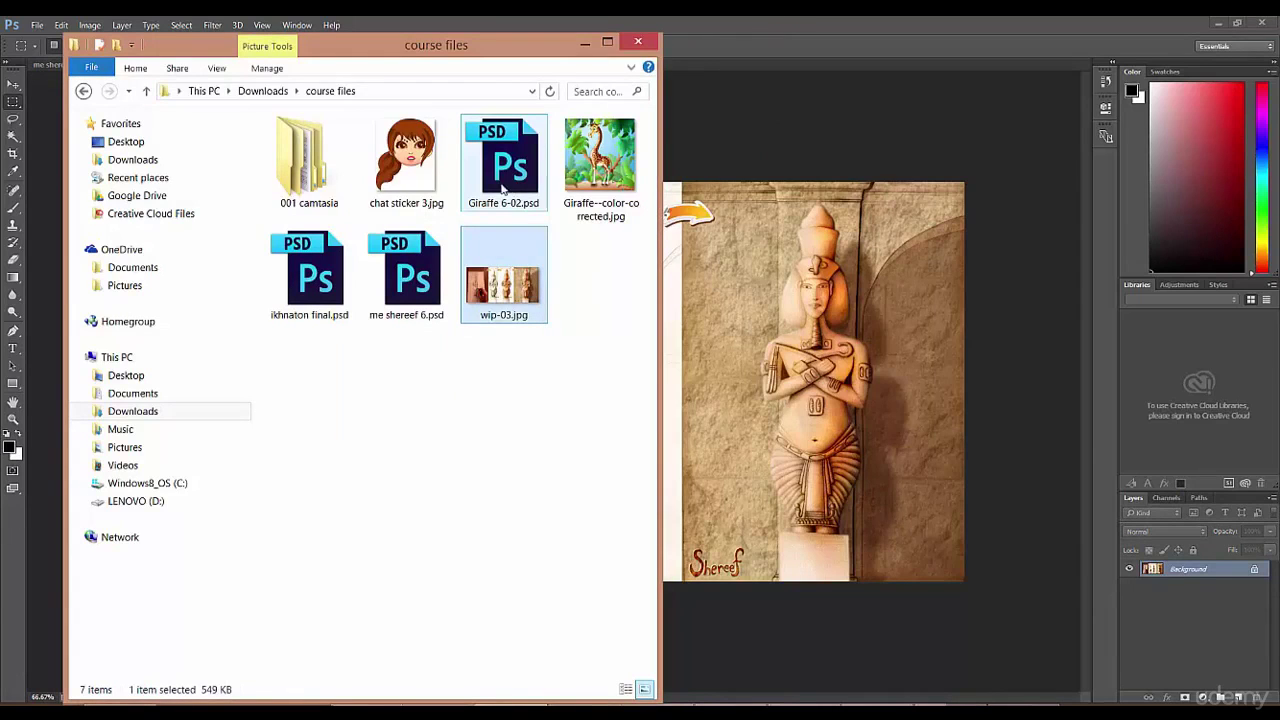
{"action": "double_click", "coordinate": [505, 170]}
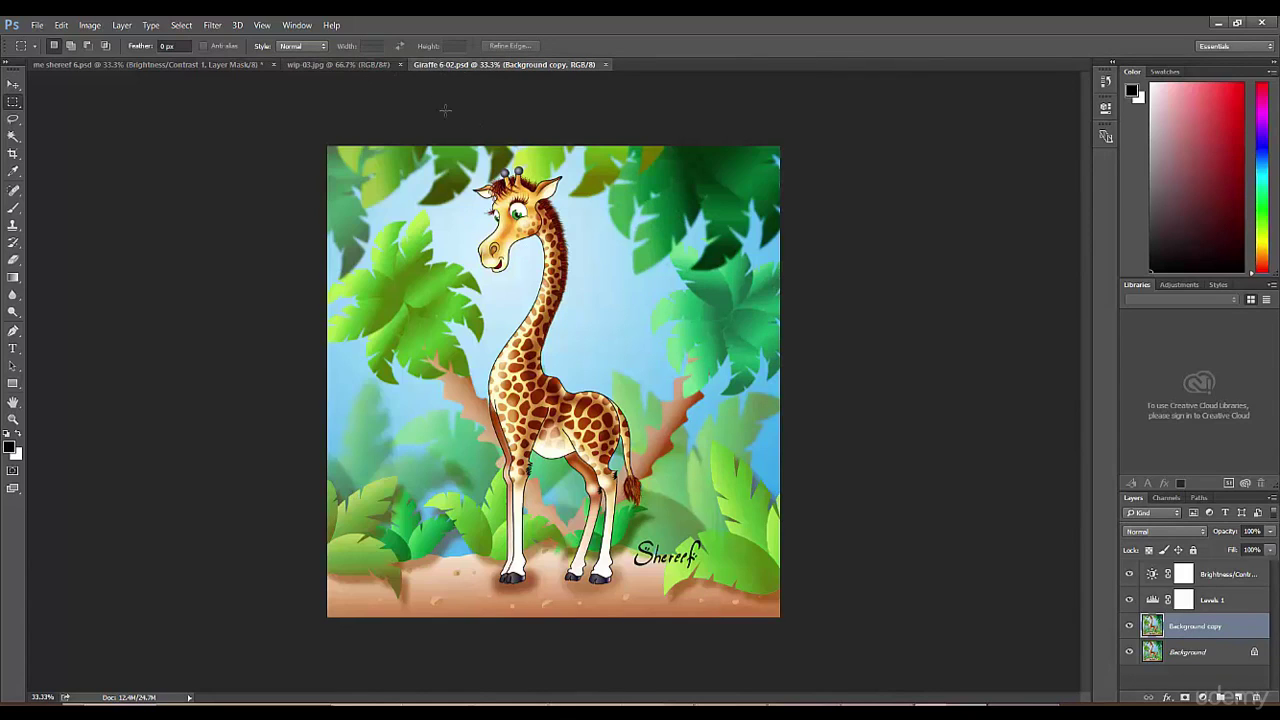
Switch among the eye painting, wip-03.jpg and Giraffe 6-02.psd documents to view each one, finishing on the giraffe
{"action": "left_click", "coordinate": [376, 67]}
{"action": "left_click", "coordinate": [250, 64]}
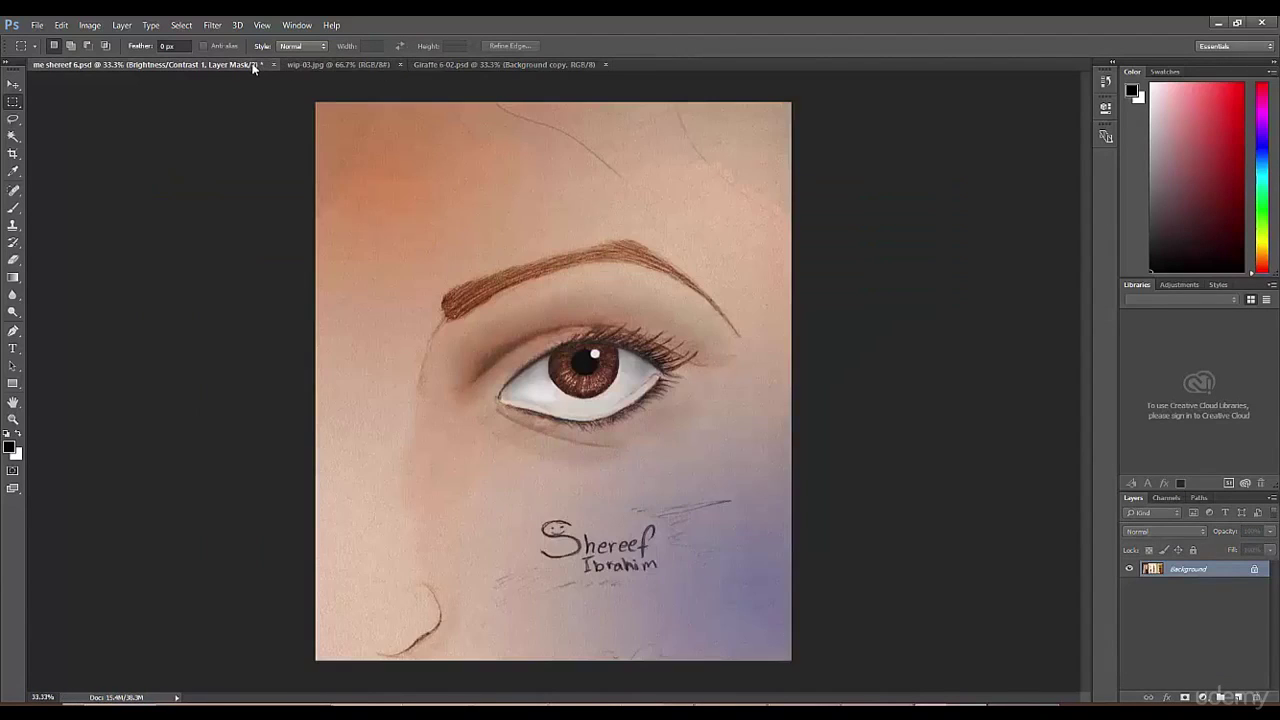
{"action": "left_click", "coordinate": [310, 64]}
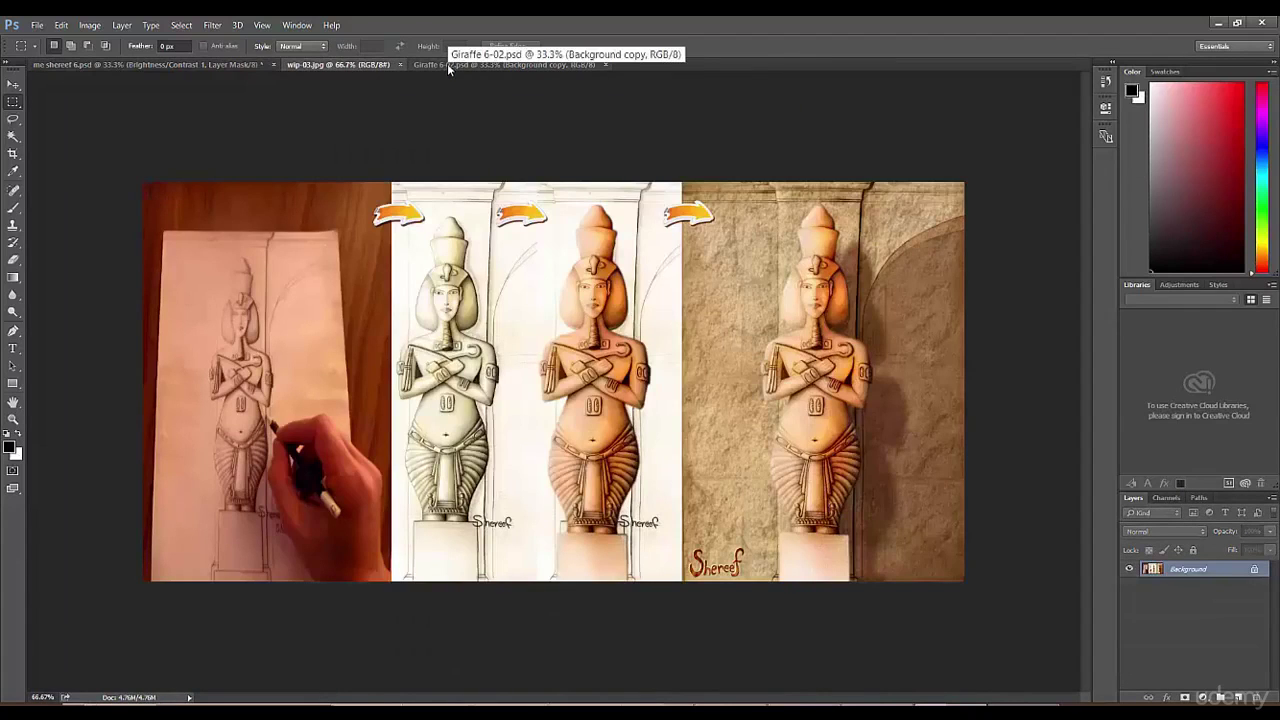
{"action": "left_click", "coordinate": [447, 63]}
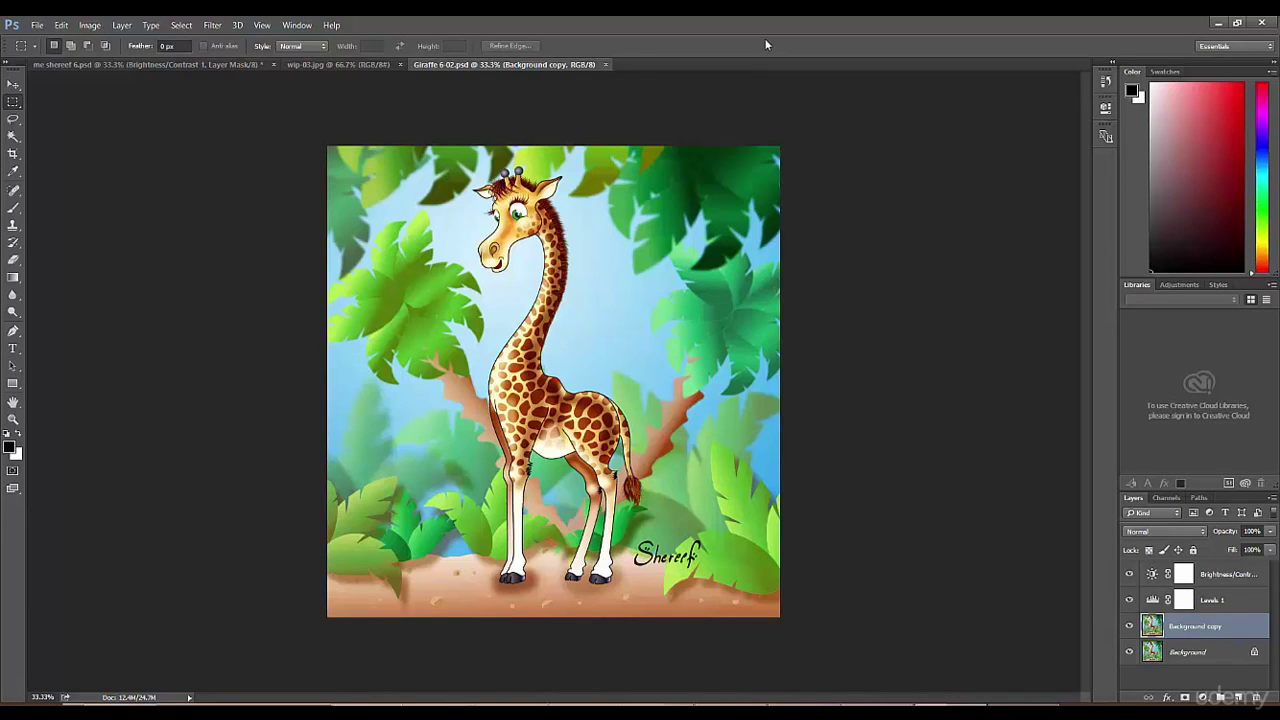
{"action": "left_click", "coordinate": [366, 64]}
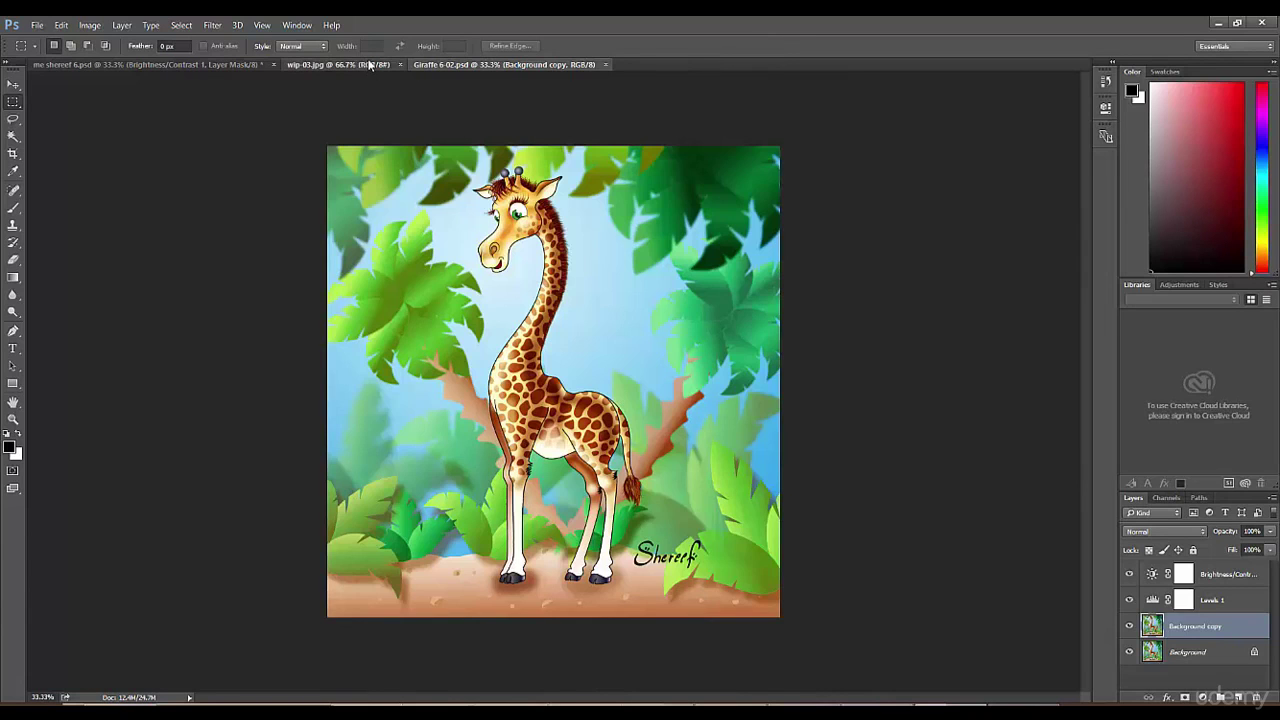
{"action": "left_click", "coordinate": [247, 64]}
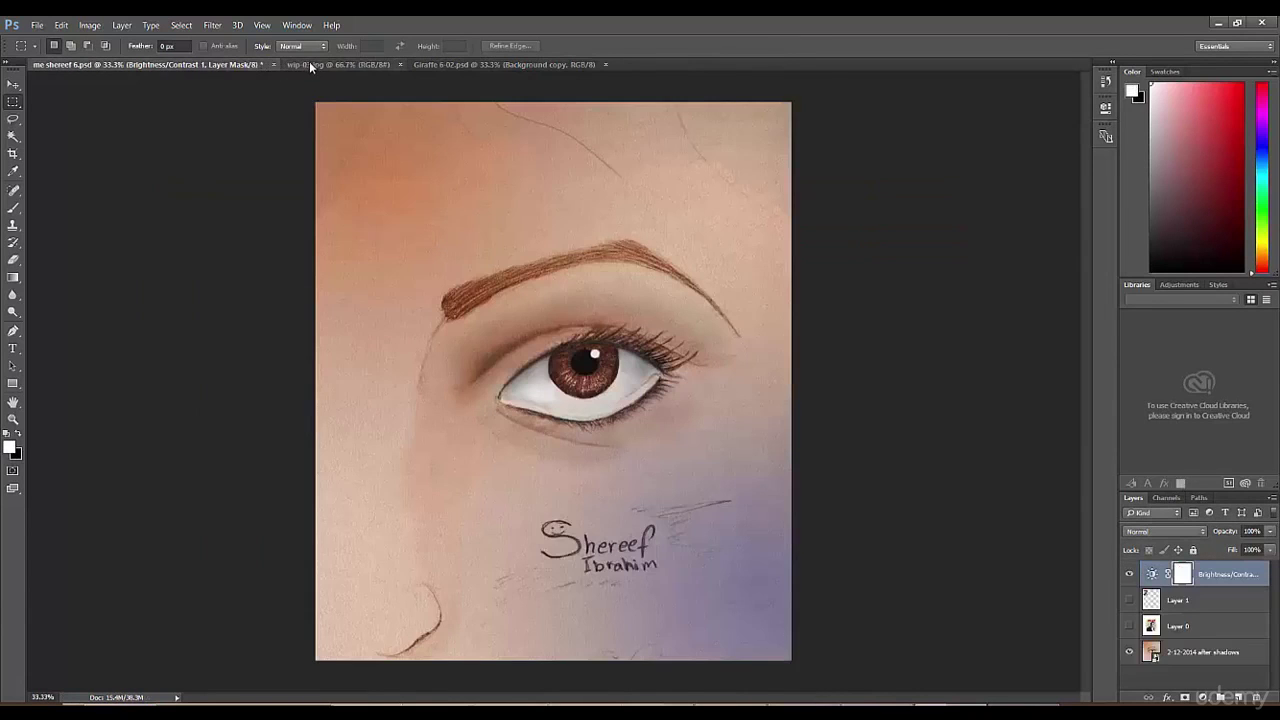
{"action": "left_click", "coordinate": [340, 64]}
{"action": "left_click", "coordinate": [453, 64]}
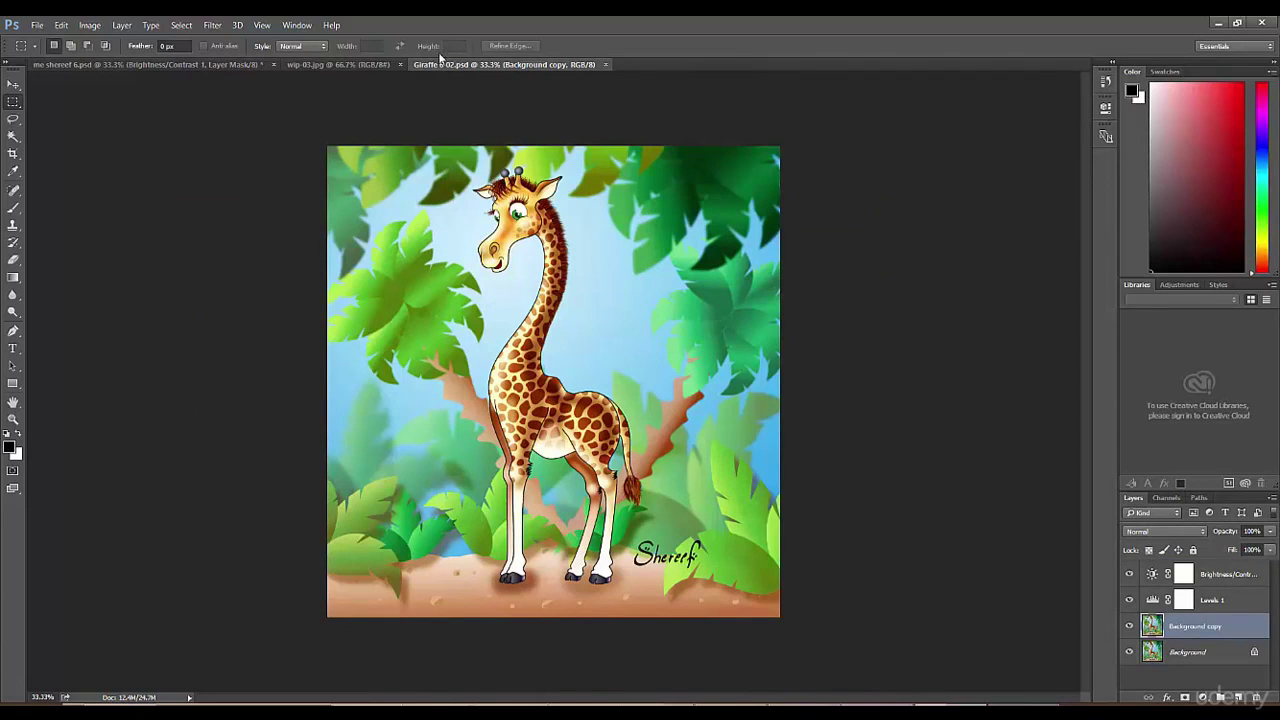
Float all open documents in separate windows and move the giraffe and wip-03.jpg windows apart
{"action": "left_click", "coordinate": [296, 25]}
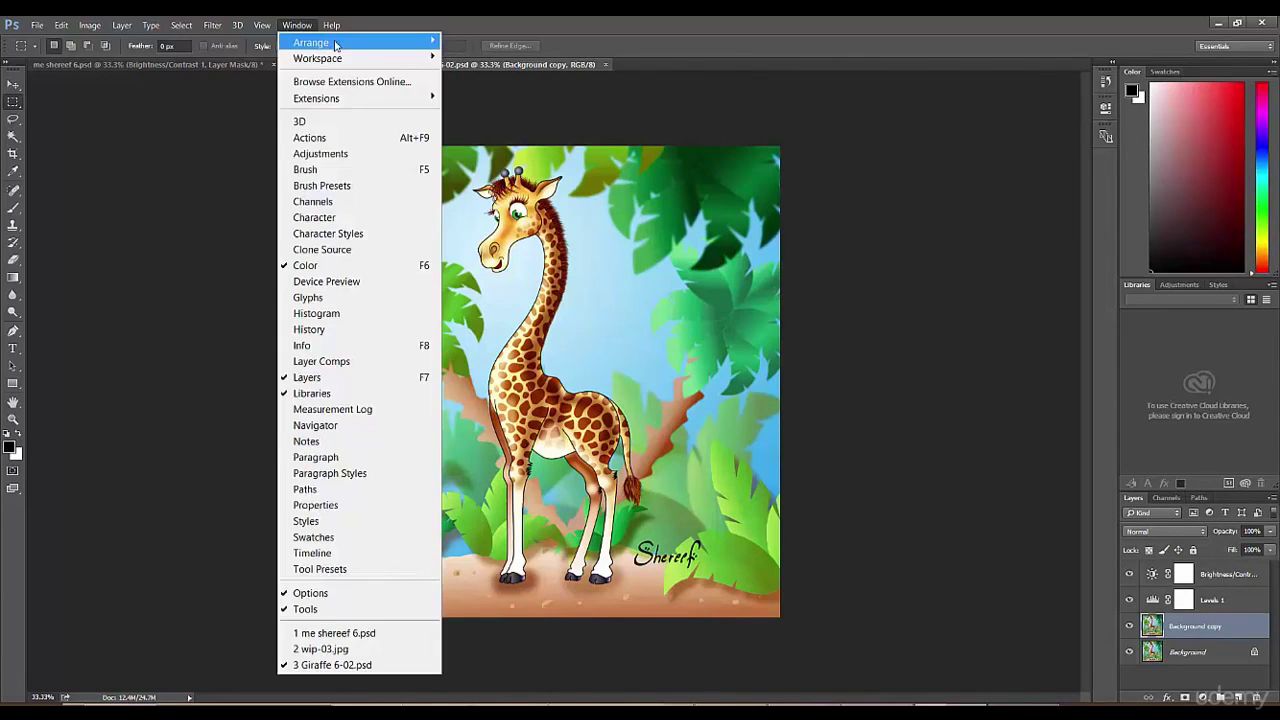
{"action": "mouse_move", "coordinate": [330, 42]}
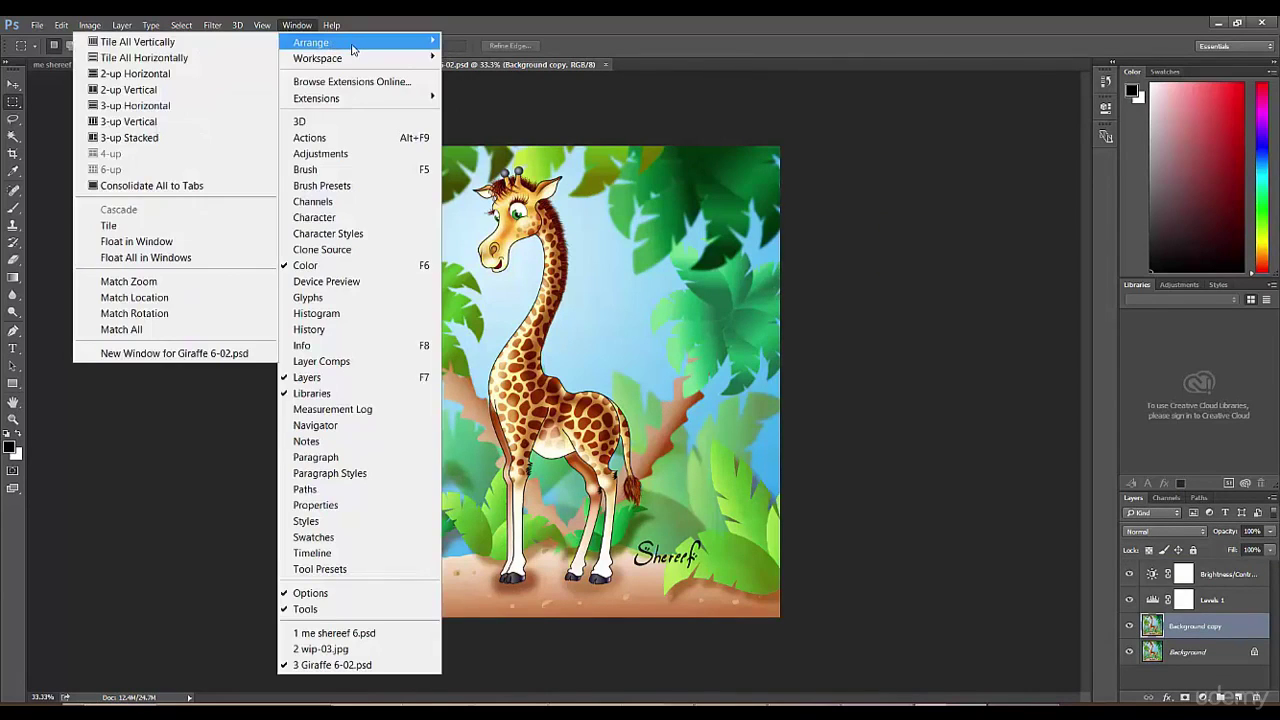
{"action": "left_click", "coordinate": [185, 262]}
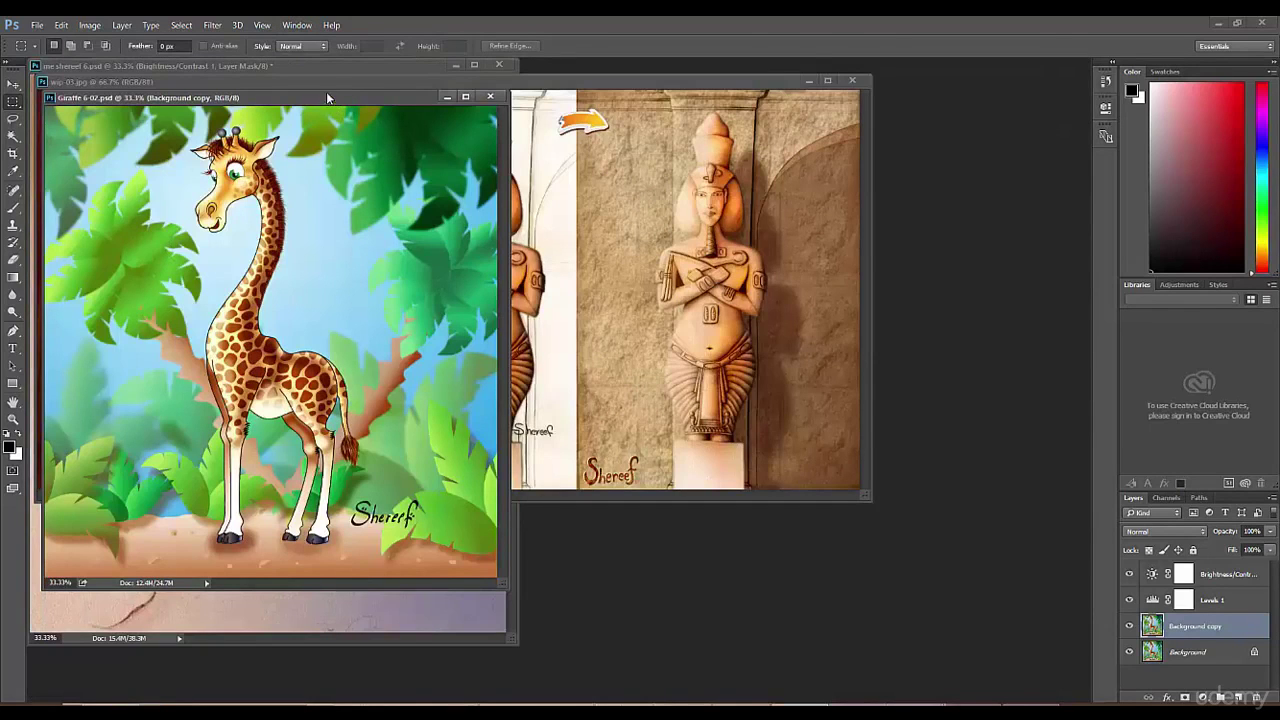
{"action": "left_click_drag", "start_coordinate": [326, 92], "coordinate": [720, 139]}
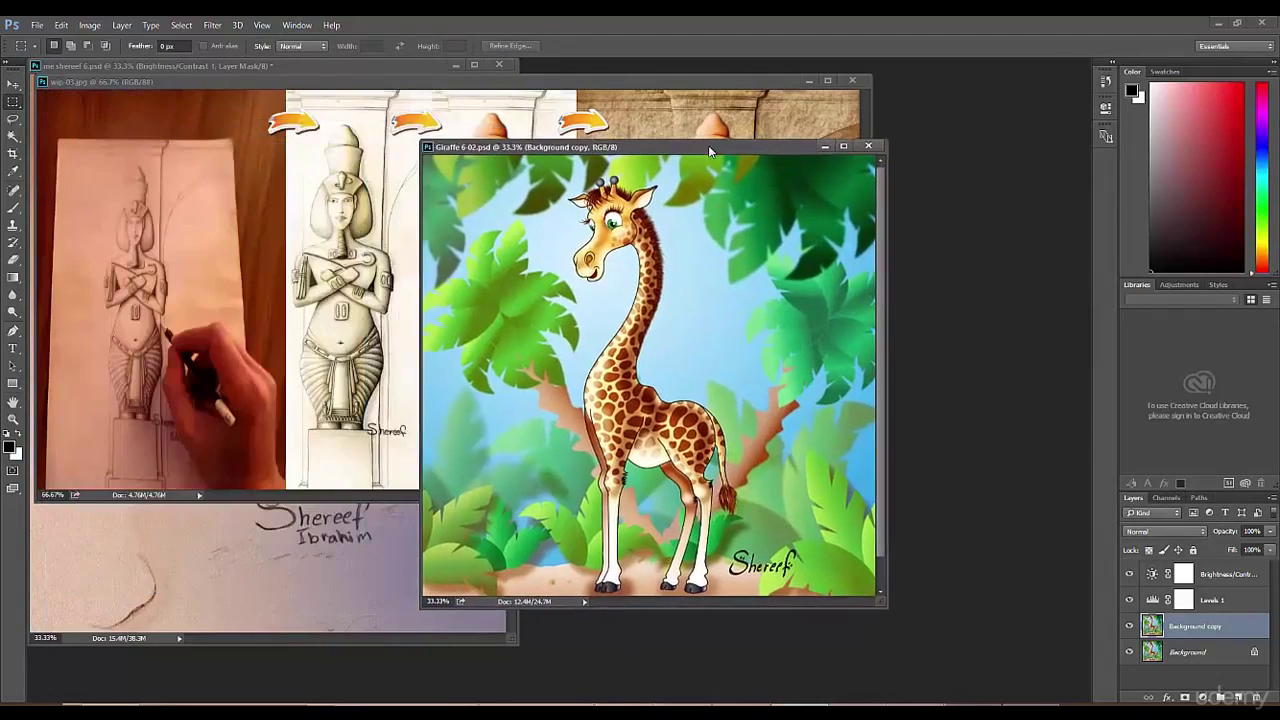
{"action": "left_click_drag", "start_coordinate": [534, 89], "coordinate": [559, 205]}
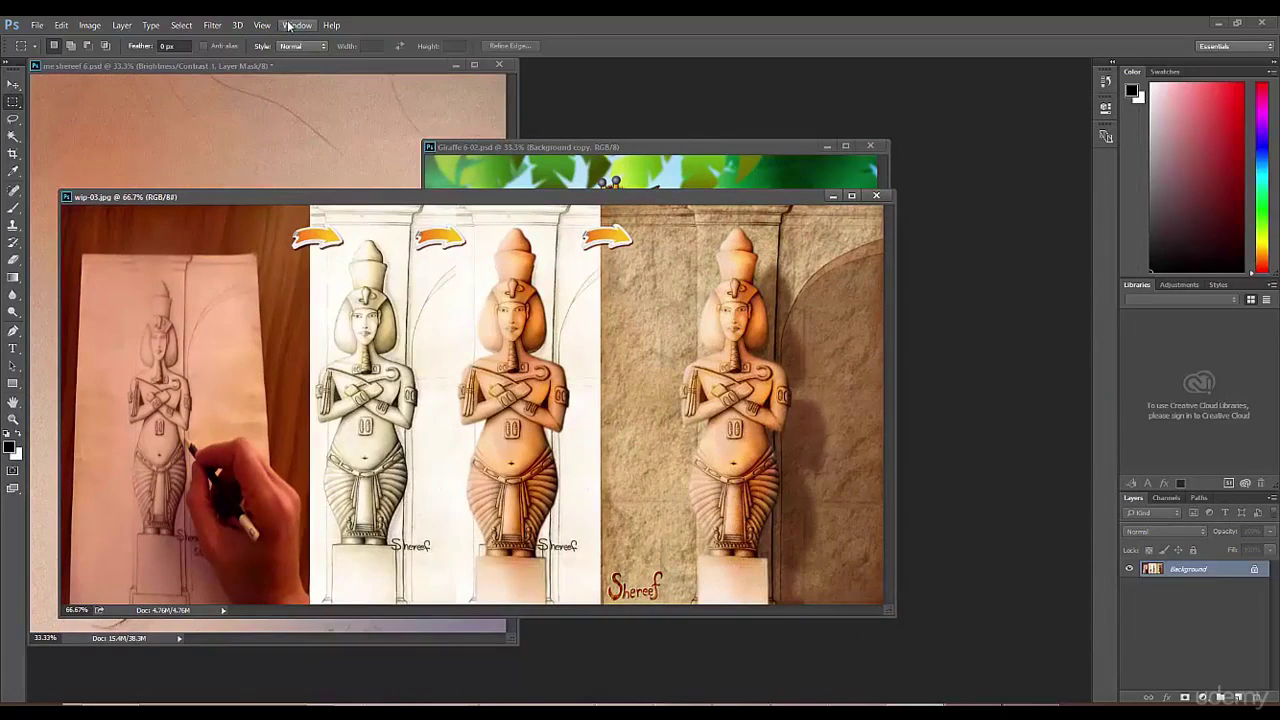
Arrange the three documents side by side with 3-up Vertical, and consolidate them all back to tabs
{"action": "left_click", "coordinate": [289, 27]}
{"action": "mouse_move", "coordinate": [320, 45]}
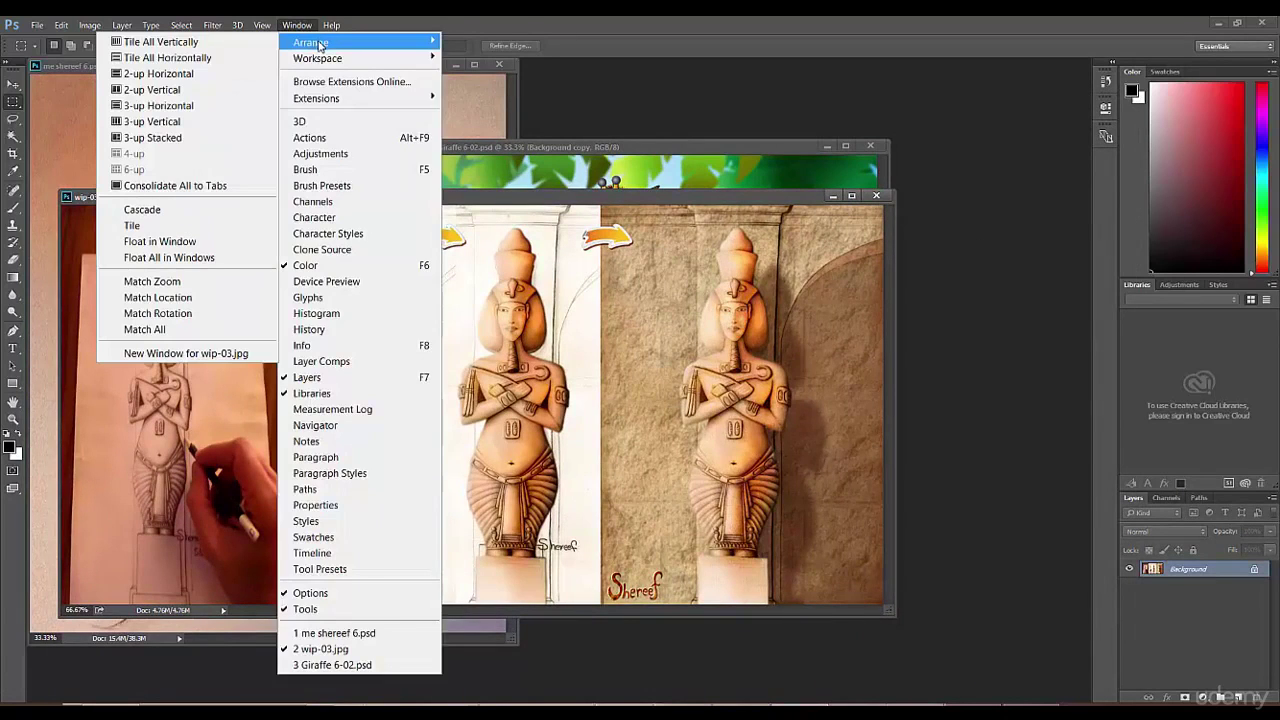
{"action": "left_click", "coordinate": [196, 123]}
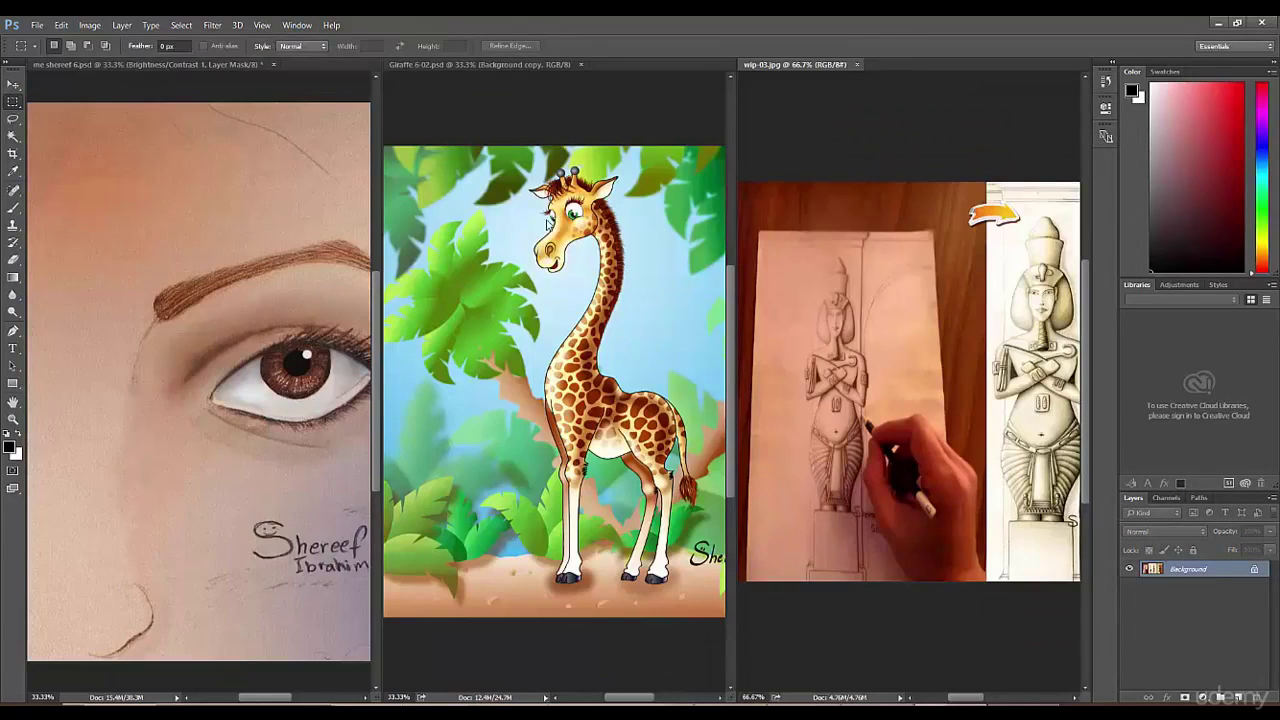
{"action": "left_click", "coordinate": [290, 27]}
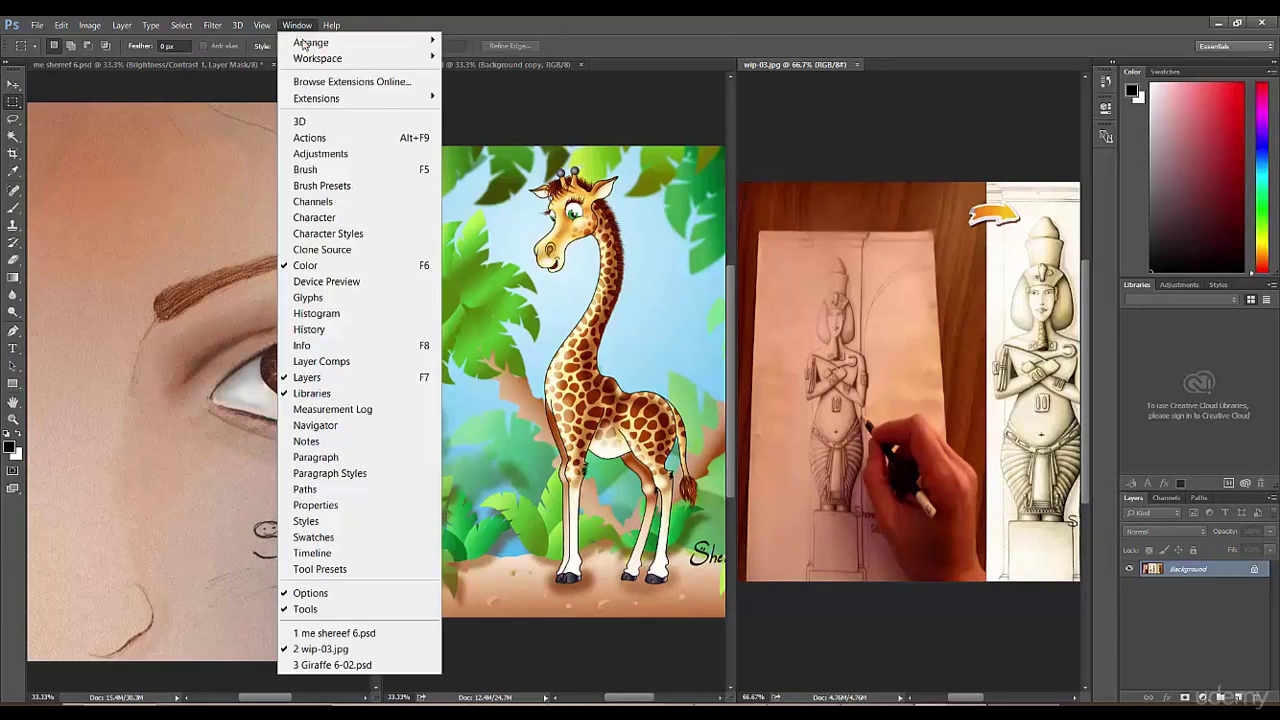
{"action": "mouse_move", "coordinate": [305, 43]}
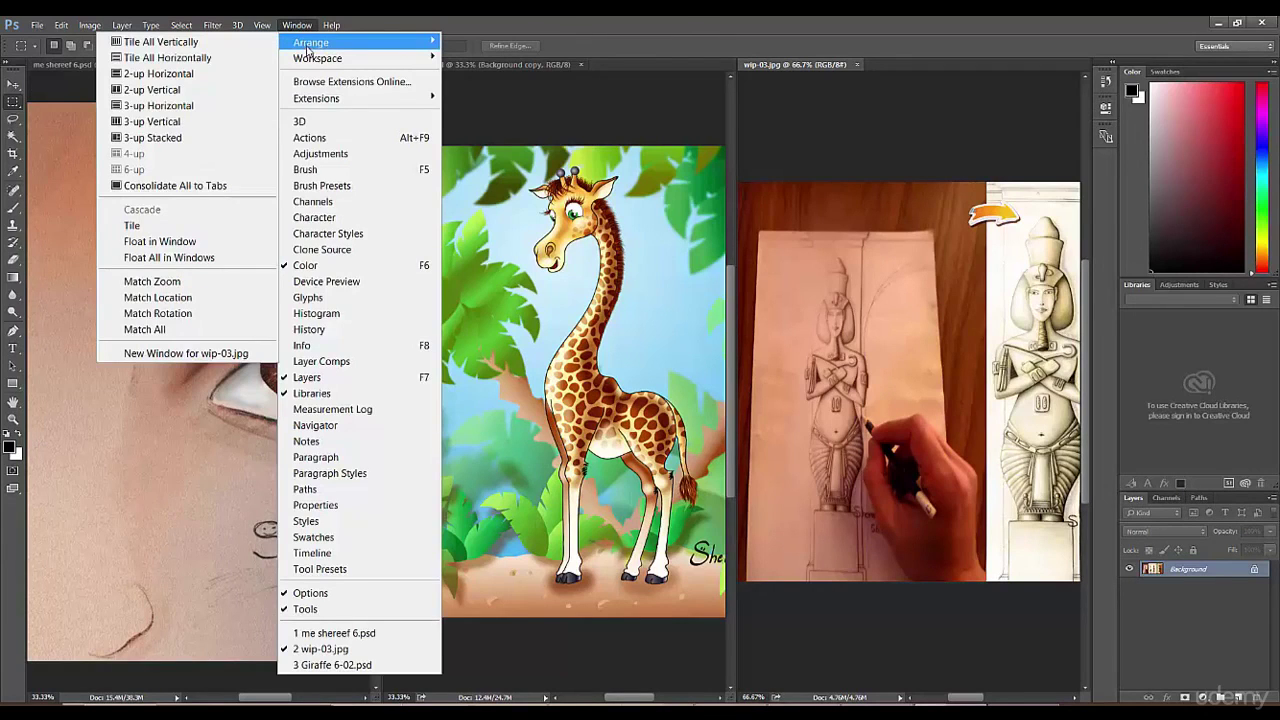
{"action": "left_click", "coordinate": [207, 191]}
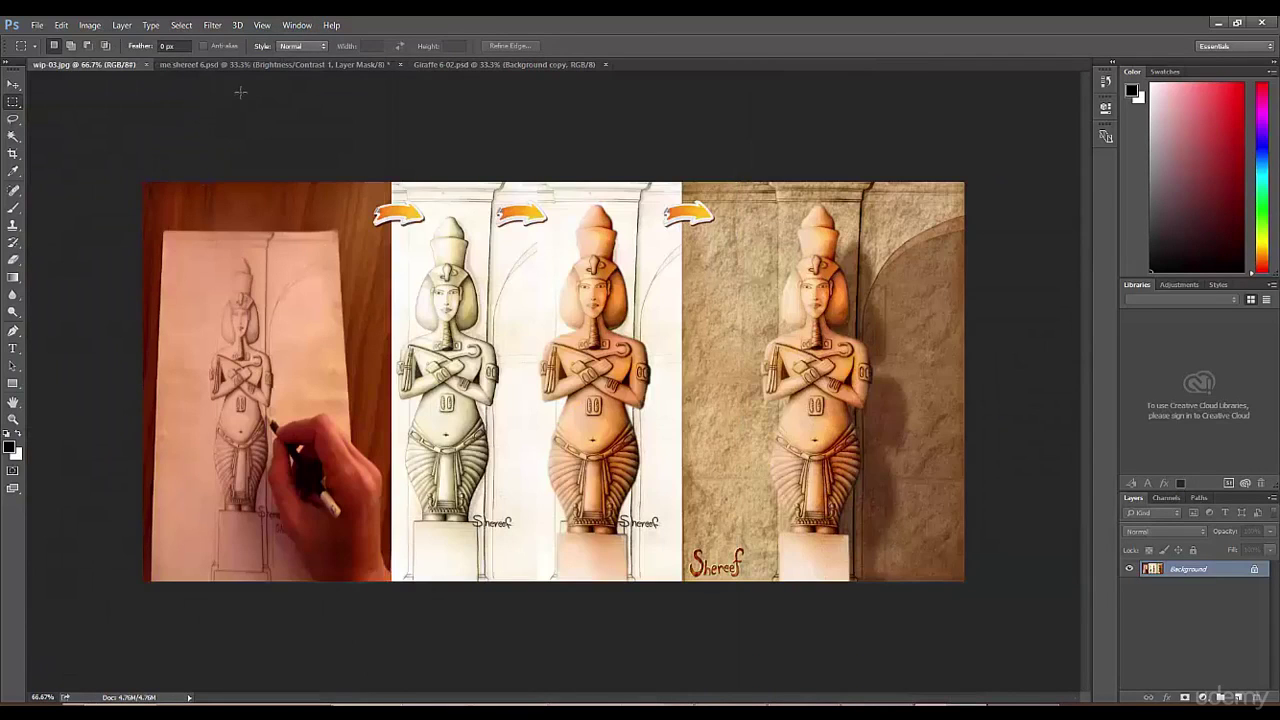
Switch among the tabbed eye painting, wip-03.jpg and Giraffe 6-02.psd documents, finishing on the giraffe
{"action": "left_click", "coordinate": [262, 63]}
{"action": "left_click", "coordinate": [455, 64]}
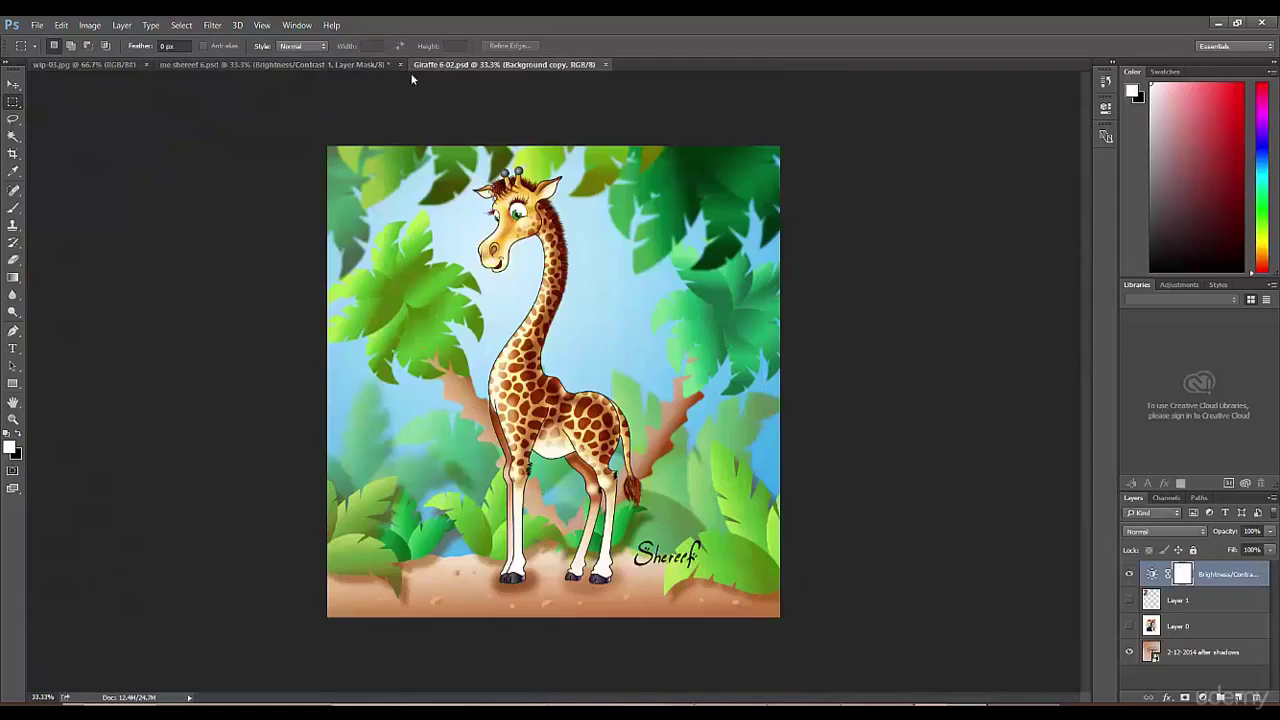
{"action": "left_click", "coordinate": [355, 64]}
{"action": "left_click", "coordinate": [116, 64]}
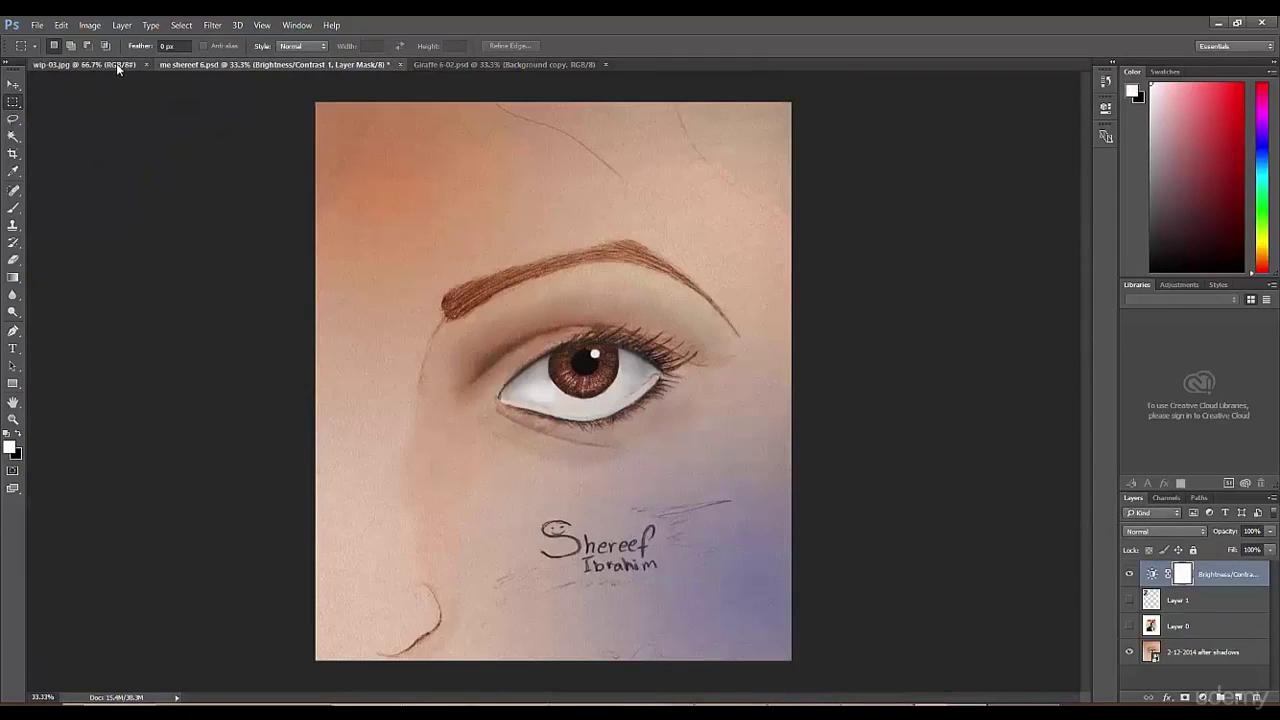
{"action": "left_click", "coordinate": [208, 64]}
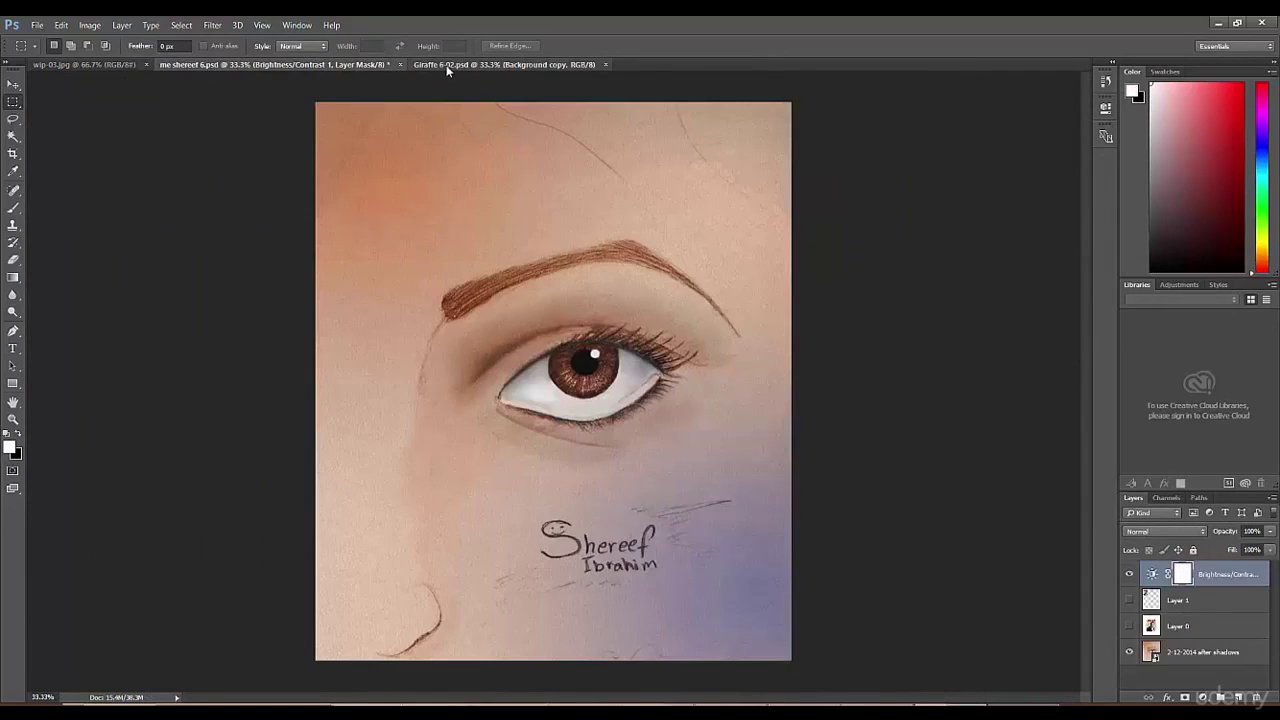
{"action": "left_click", "coordinate": [443, 63]}
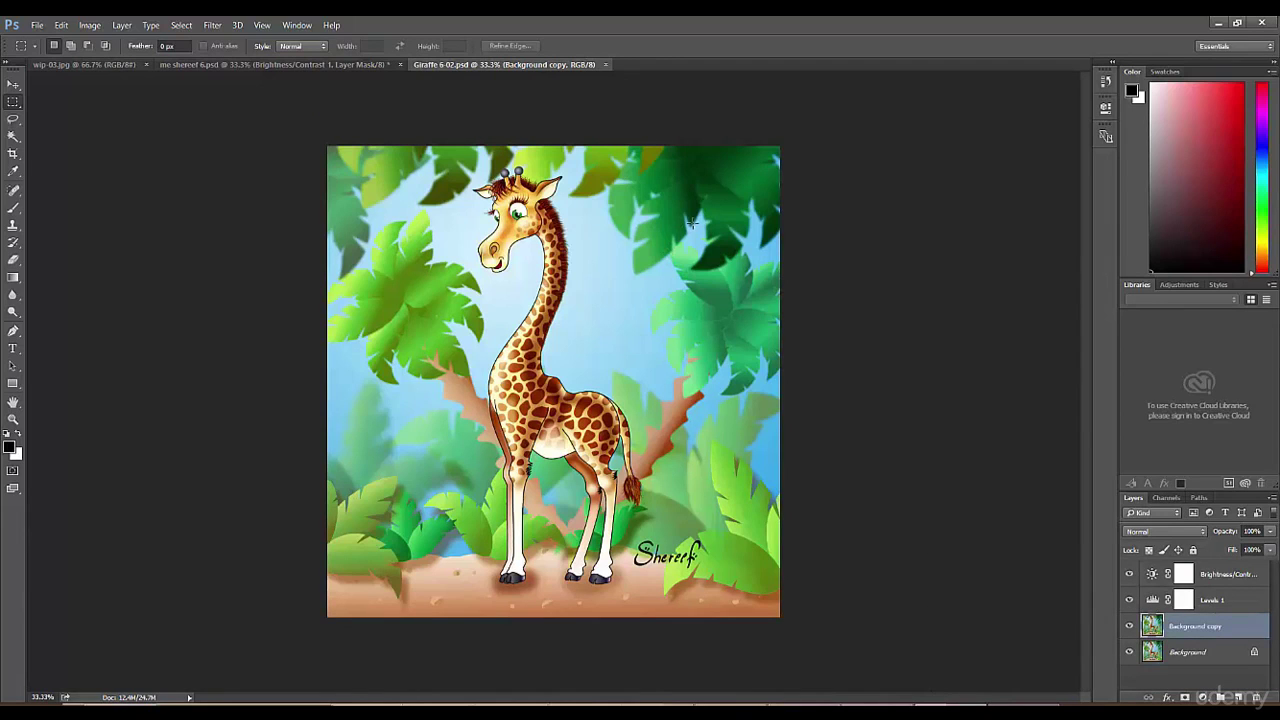
Show Swatches in place of Color, and view Adjustments before returning to Libraries in the group below
{"action": "left_click", "coordinate": [1167, 73]}
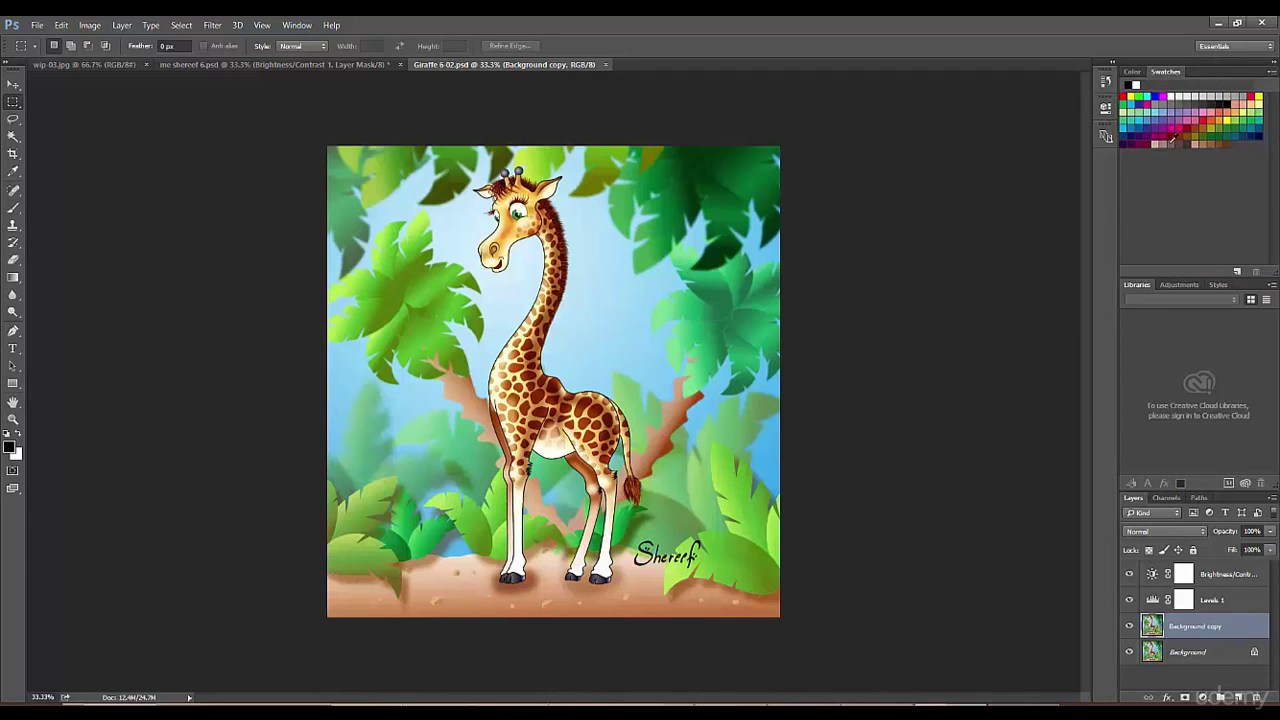
{"action": "left_click", "coordinate": [1186, 285]}
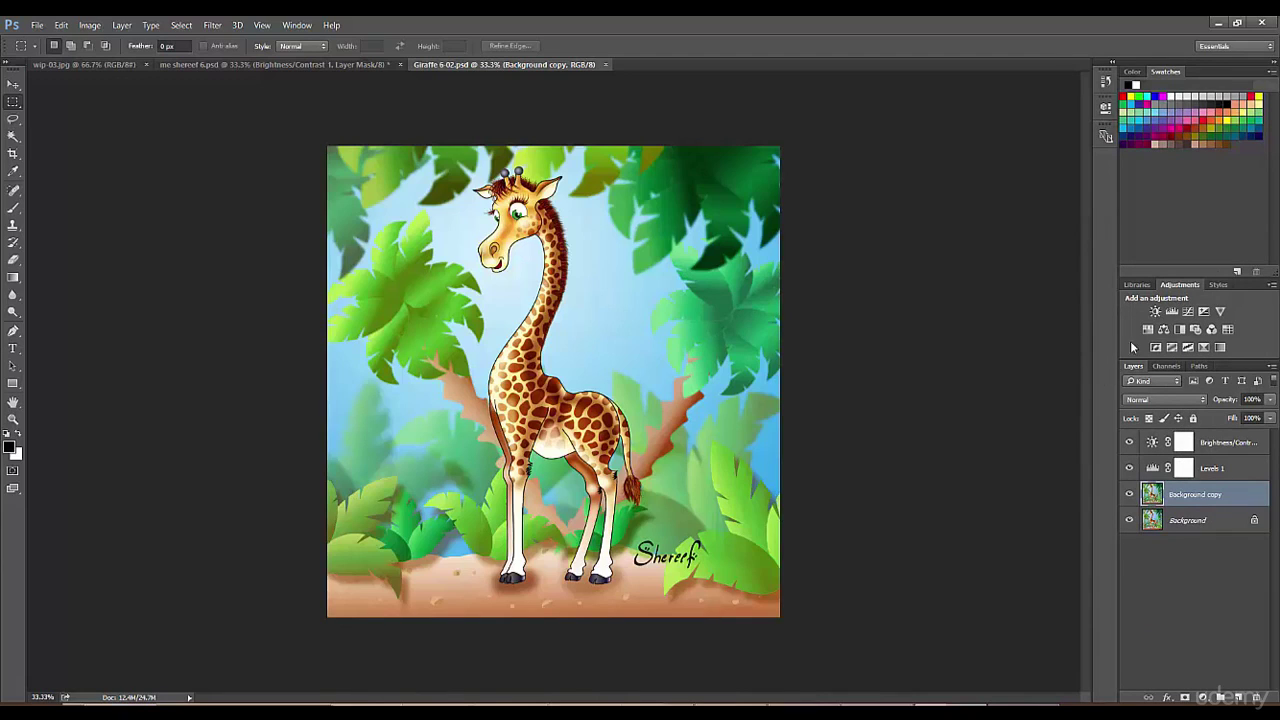
{"action": "left_click", "coordinate": [1137, 286]}
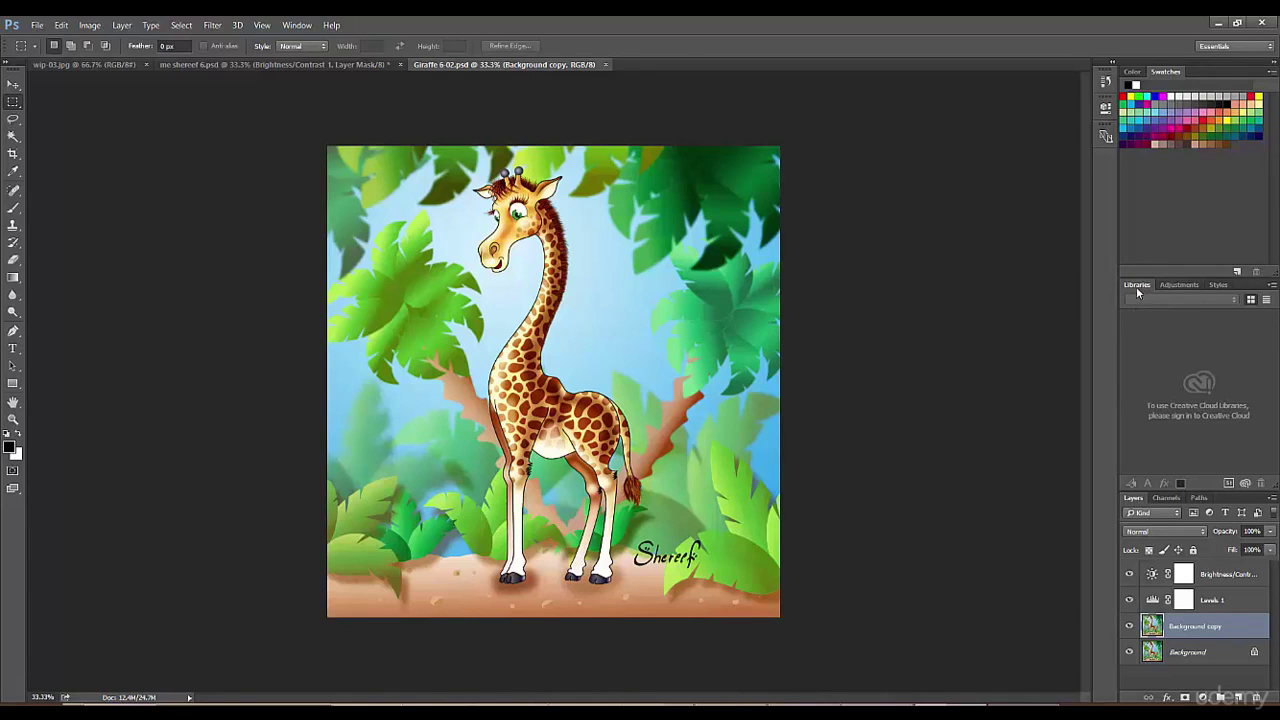
Undock the Libraries panel so it floats, and dock it back in its group after Styles
{"action": "left_click_drag", "start_coordinate": [1112, 298], "coordinate": [905, 287]}
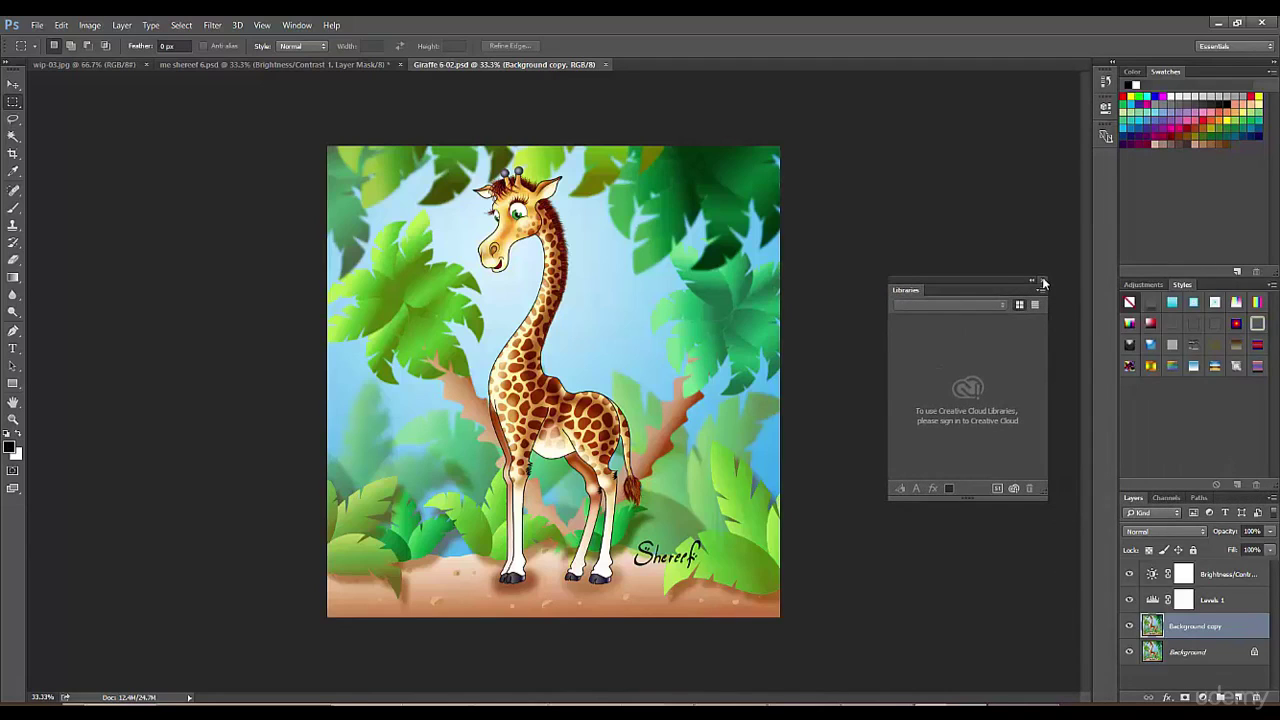
{"action": "left_click_drag", "start_coordinate": [1042, 283], "coordinate": [1208, 286]}
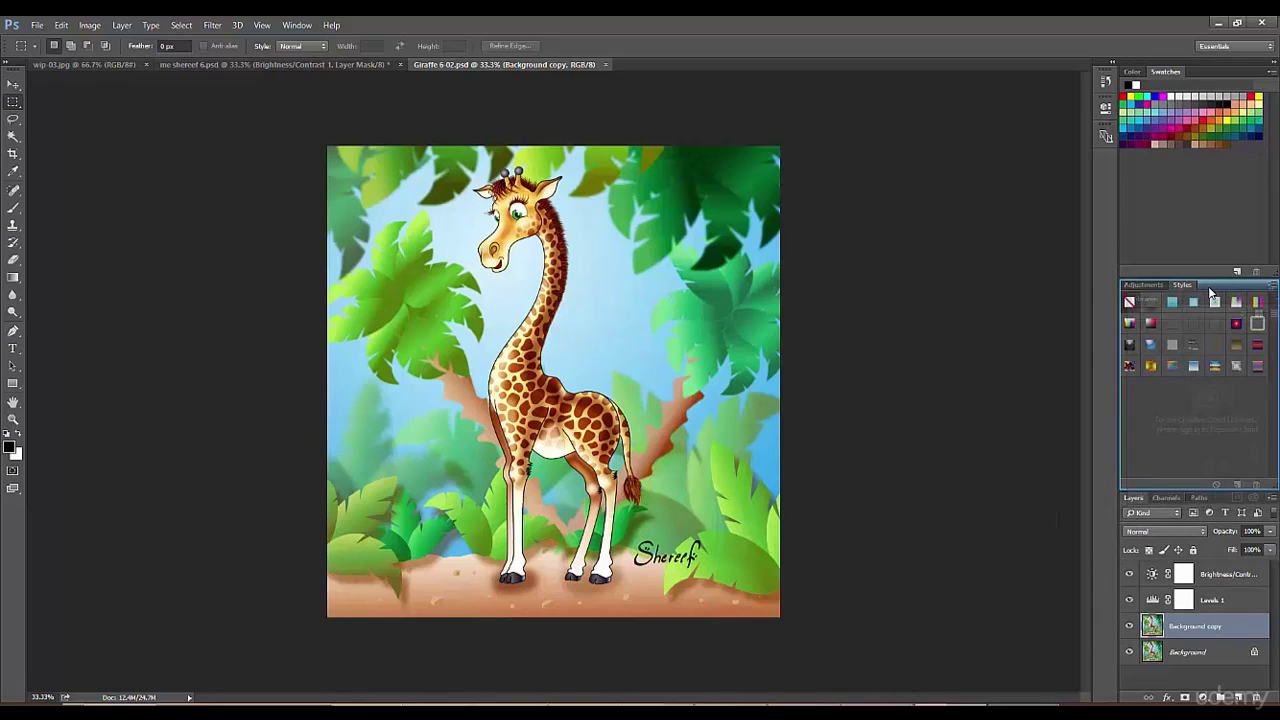
{"action": "left_click_drag", "start_coordinate": [1210, 289], "coordinate": [1212, 289]}
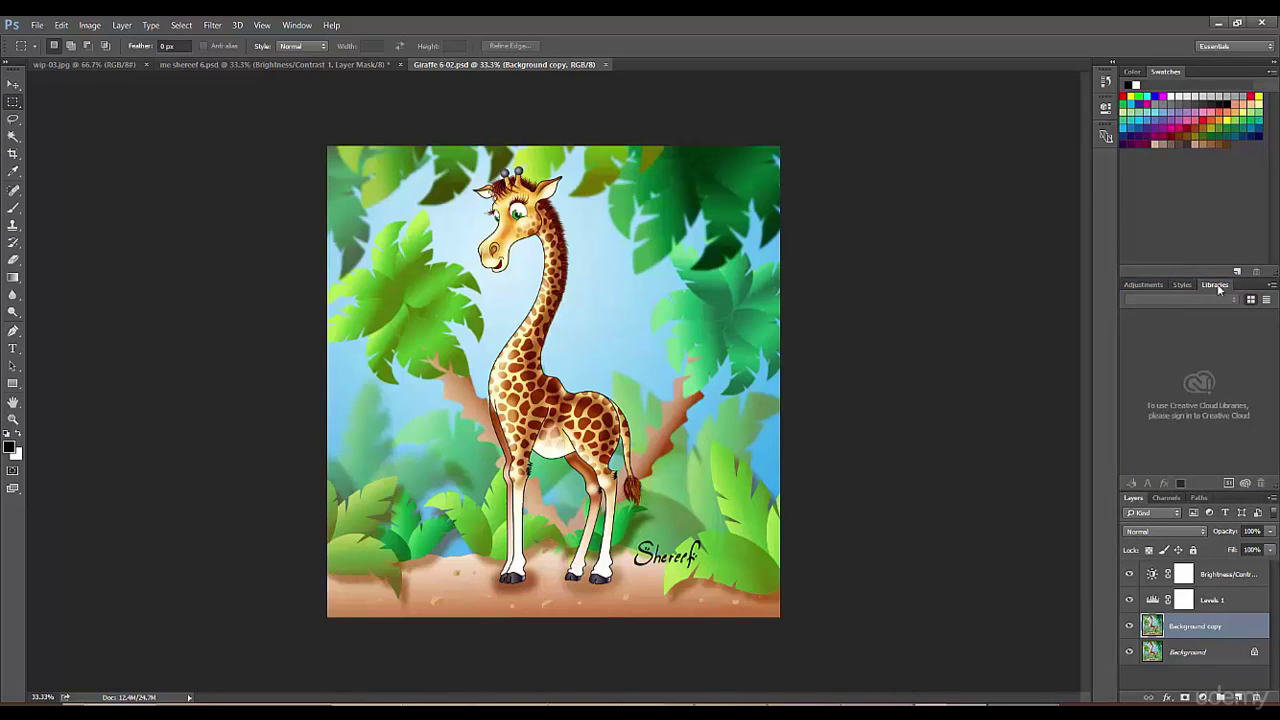
Close the Libraries panel, leaving Adjustments and Styles in the group with Adjustments in front
{"action": "left_click_drag", "start_coordinate": [1167, 287], "coordinate": [1142, 285]}
{"action": "left_click", "coordinate": [1151, 286]}
{"action": "left_click_drag", "start_coordinate": [1180, 287], "coordinate": [1136, 287]}
{"action": "right_click", "coordinate": [1136, 284]}
{"action": "key", "text": "Escape"}
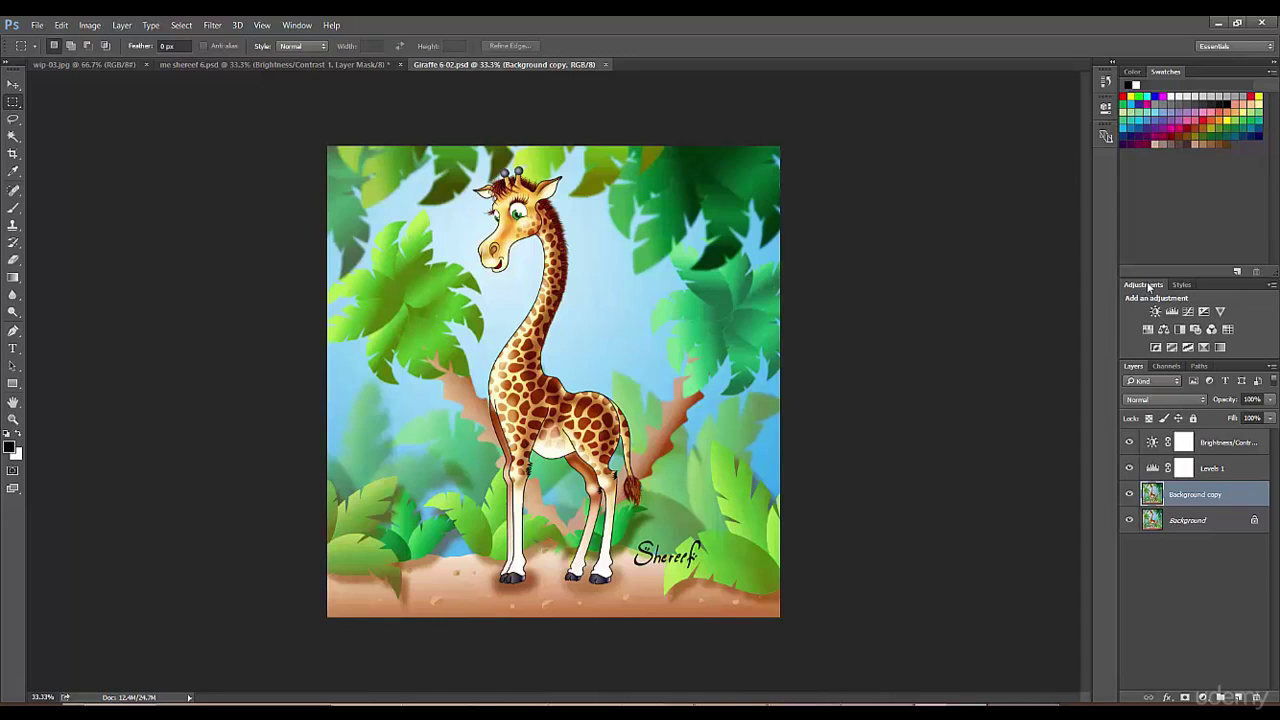
Close the Adjustments panel, reopen it, and place it after Styles in the group
{"action": "right_click", "coordinate": [1148, 288]}
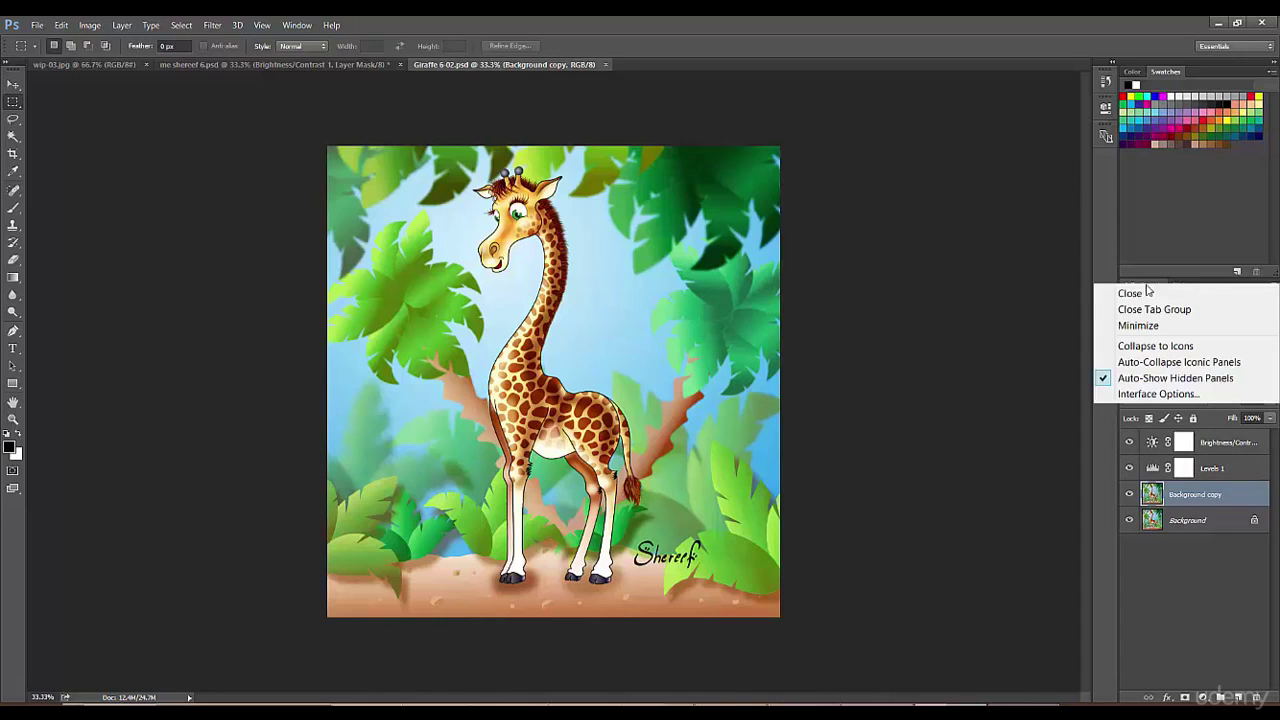
{"action": "left_click", "coordinate": [1131, 293]}
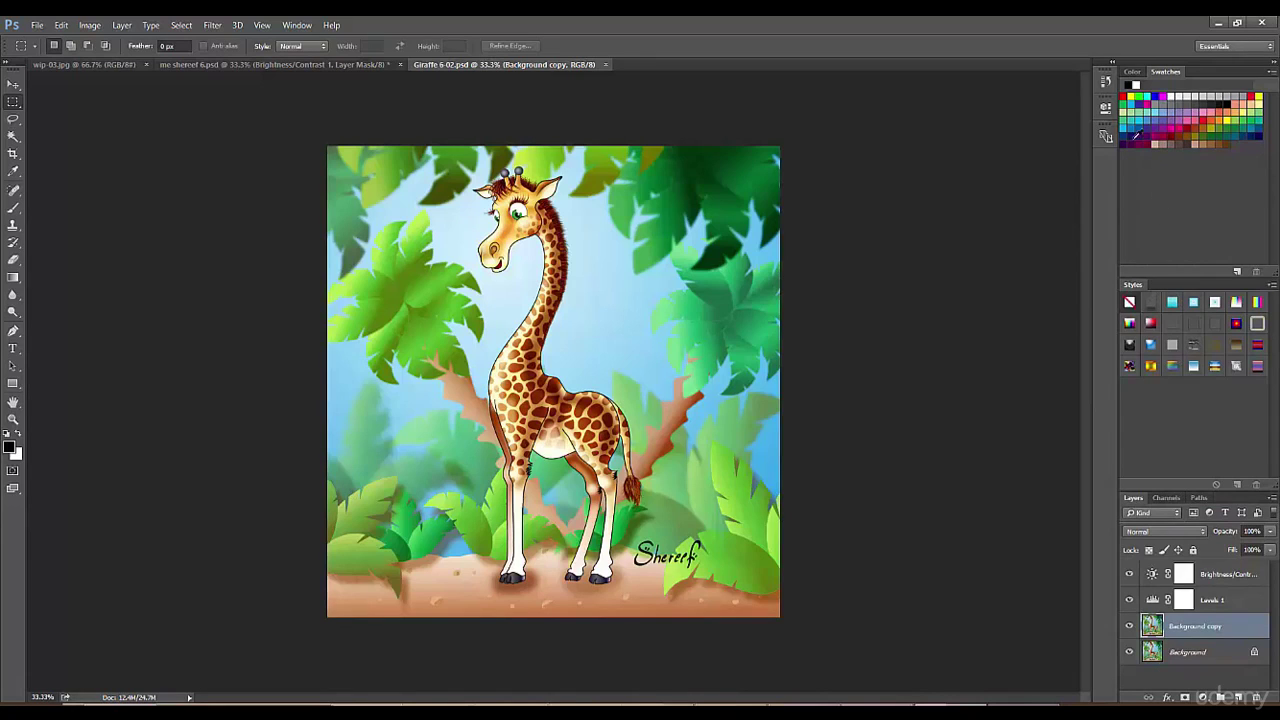
{"action": "left_click", "coordinate": [295, 26]}
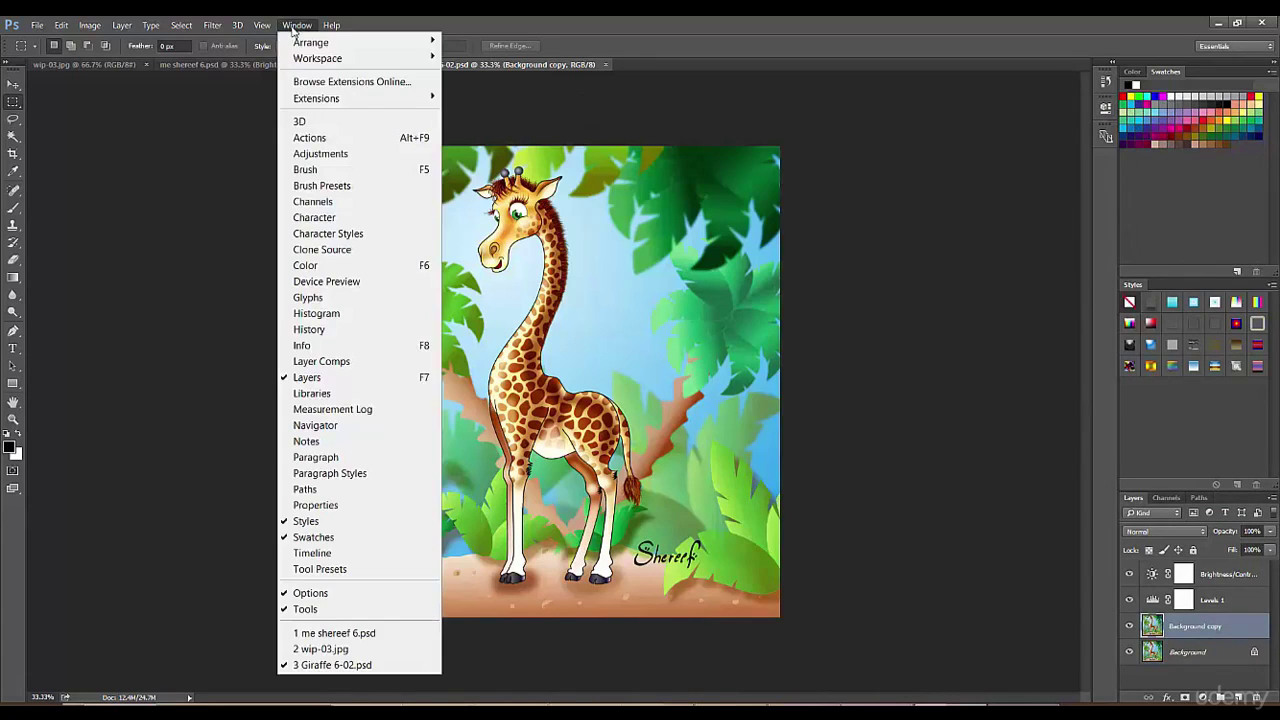
{"action": "left_click", "coordinate": [350, 153]}
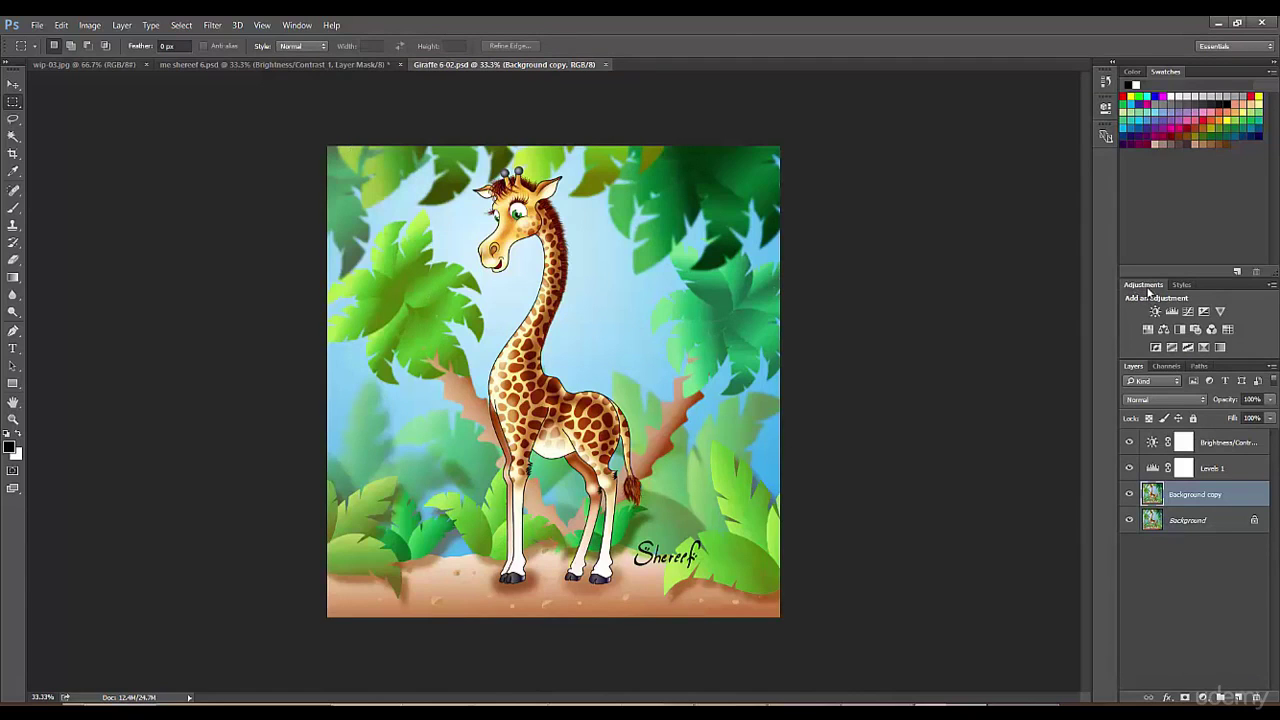
{"action": "left_click_drag", "start_coordinate": [1148, 288], "coordinate": [1185, 286]}
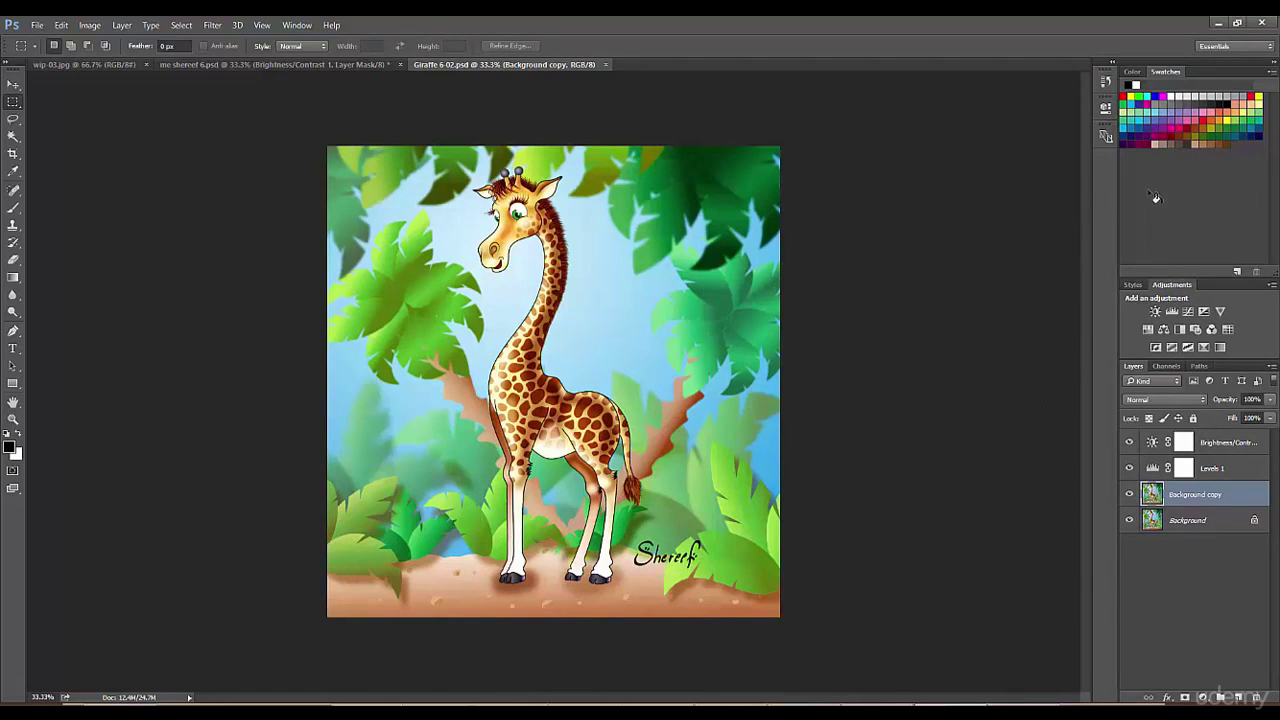
Pull the panel below Properties out of the icon column and close it, and dock Adjustments as an icon above Properties
{"action": "left_click", "coordinate": [1105, 136]}
{"action": "left_click_drag", "start_coordinate": [1105, 128], "coordinate": [1000, 191]}
{"action": "left_click", "coordinate": [1008, 177]}
{"action": "left_click_drag", "start_coordinate": [1173, 287], "coordinate": [1109, 106]}
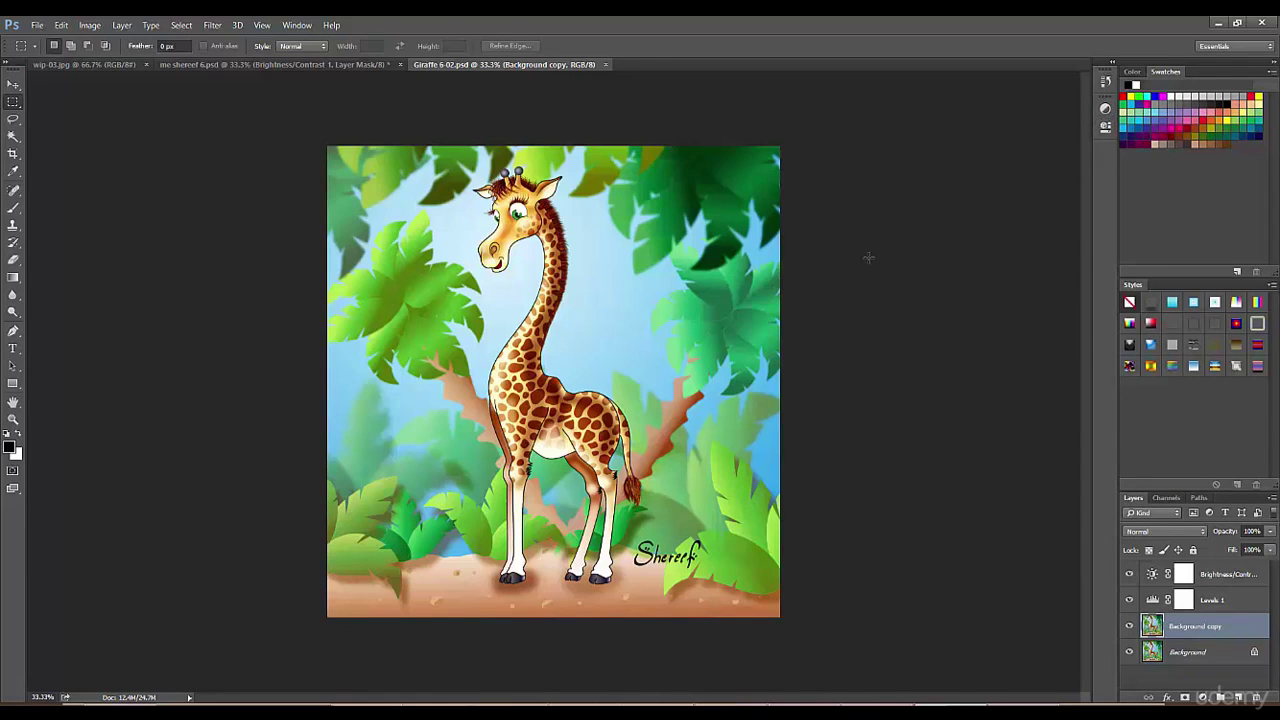
Open the Navigator panel and dock its group with Histogram in the icon column below Properties
{"action": "left_click", "coordinate": [297, 25]}
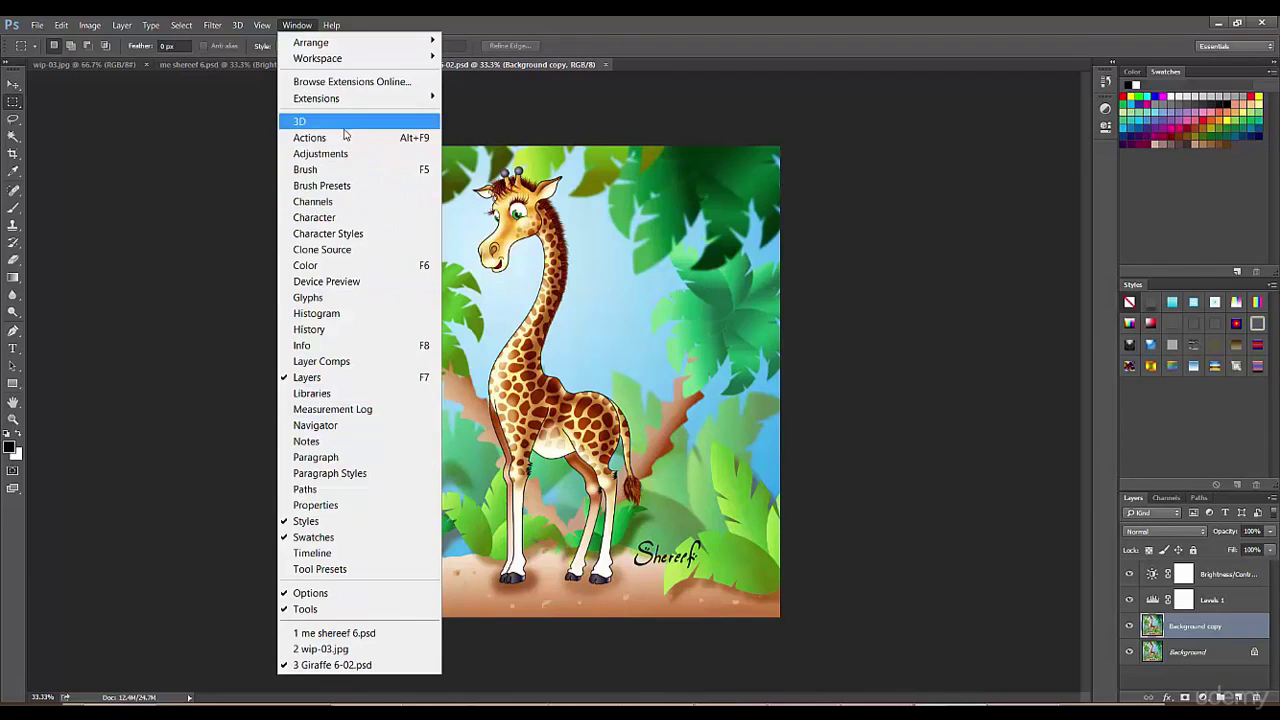
{"action": "left_click", "coordinate": [345, 427]}
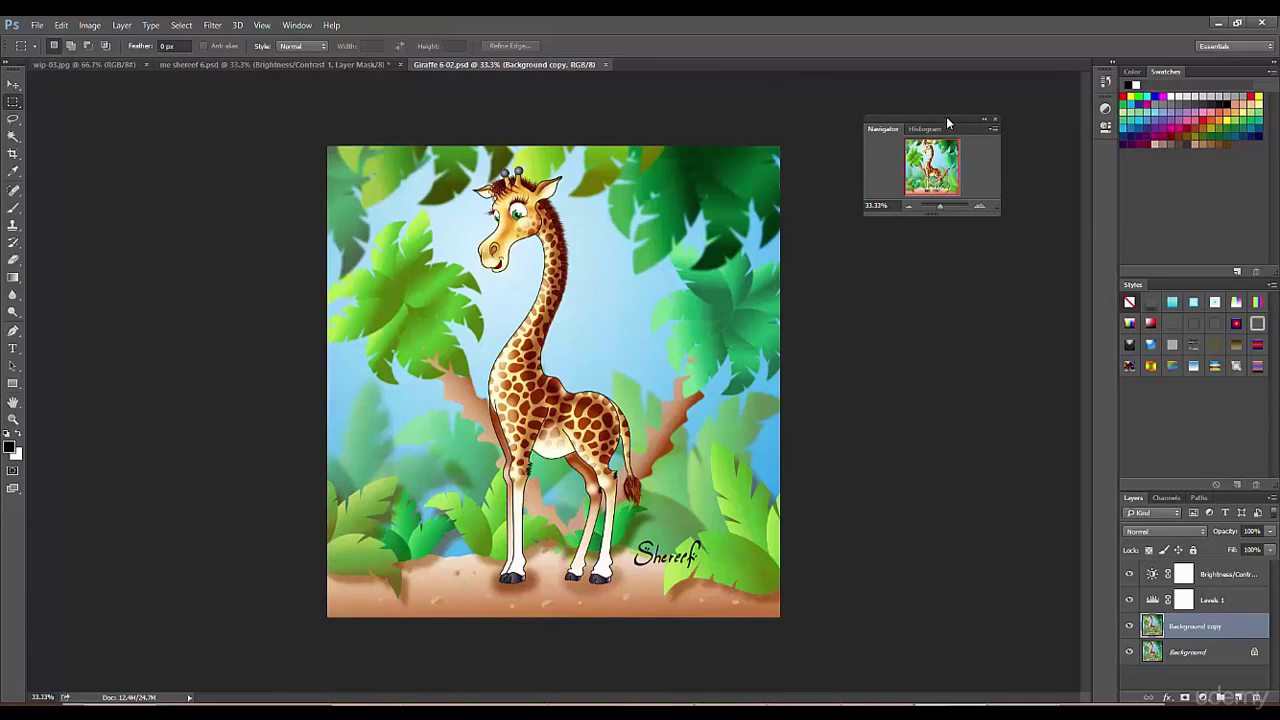
{"action": "left_click_drag", "start_coordinate": [947, 118], "coordinate": [1106, 154]}
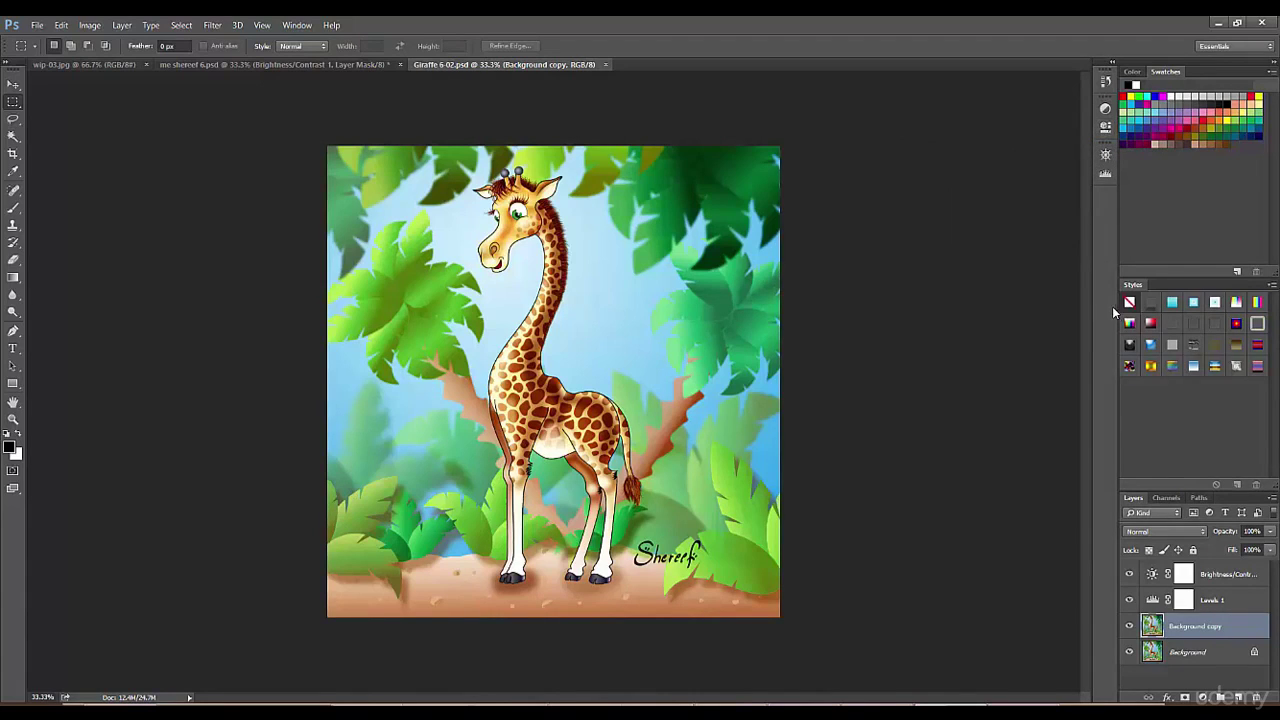
Widen the icon column to show panel names and narrow it again, and expand its panels fully before collapsing them to icons
{"action": "left_click_drag", "start_coordinate": [1086, 197], "coordinate": [1006, 197]}
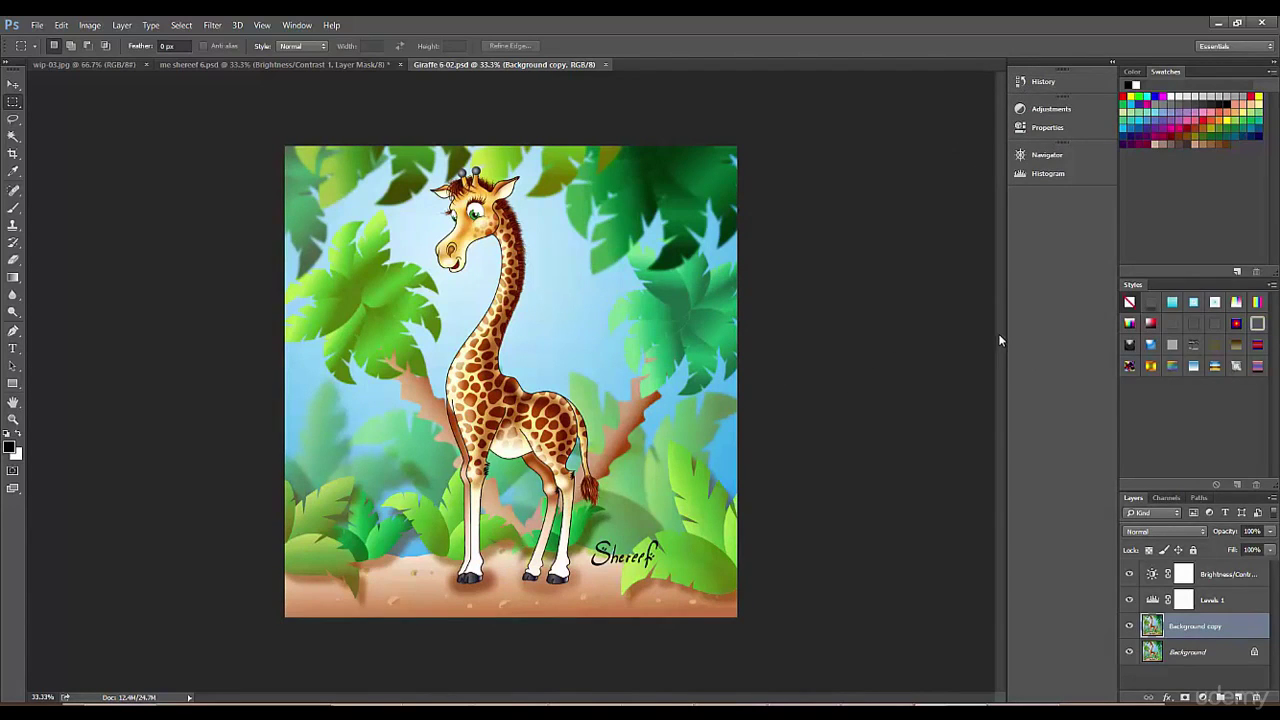
{"action": "left_click_drag", "start_coordinate": [1005, 336], "coordinate": [1089, 329]}
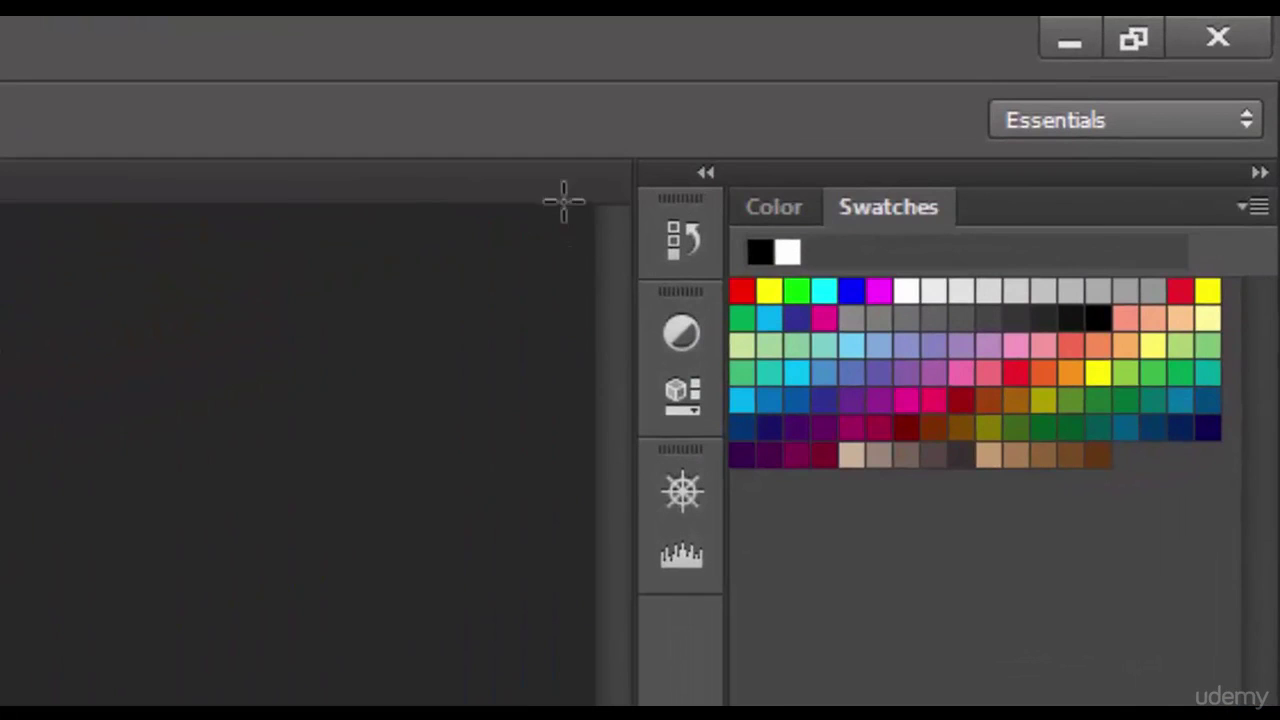
{"action": "left_click", "coordinate": [705, 174]}
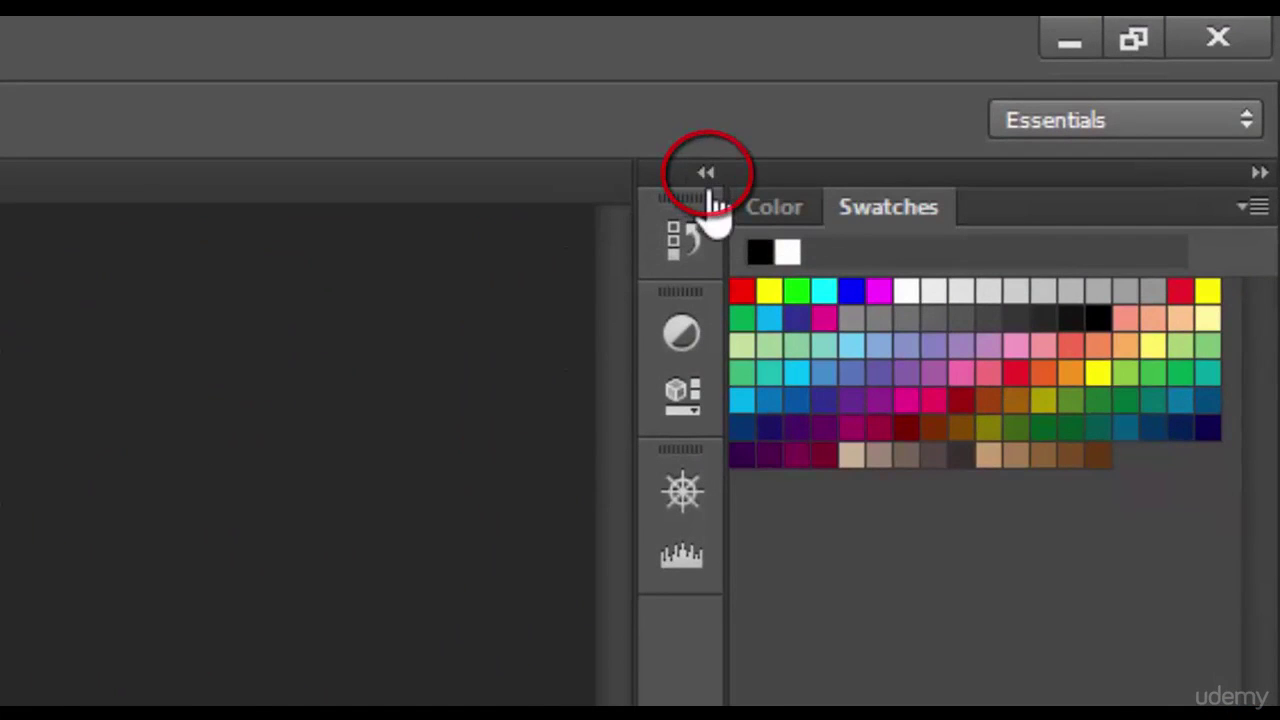
{"action": "left_click", "coordinate": [705, 174]}
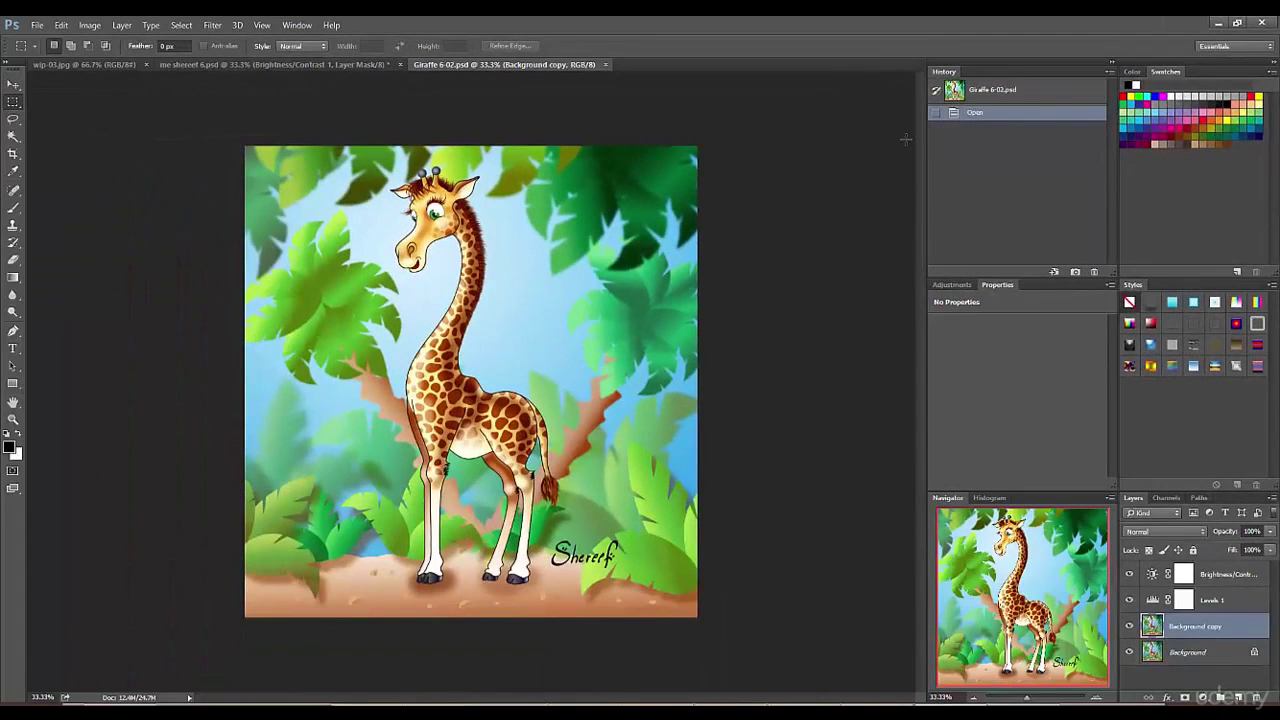
{"action": "left_click", "coordinate": [1110, 65]}
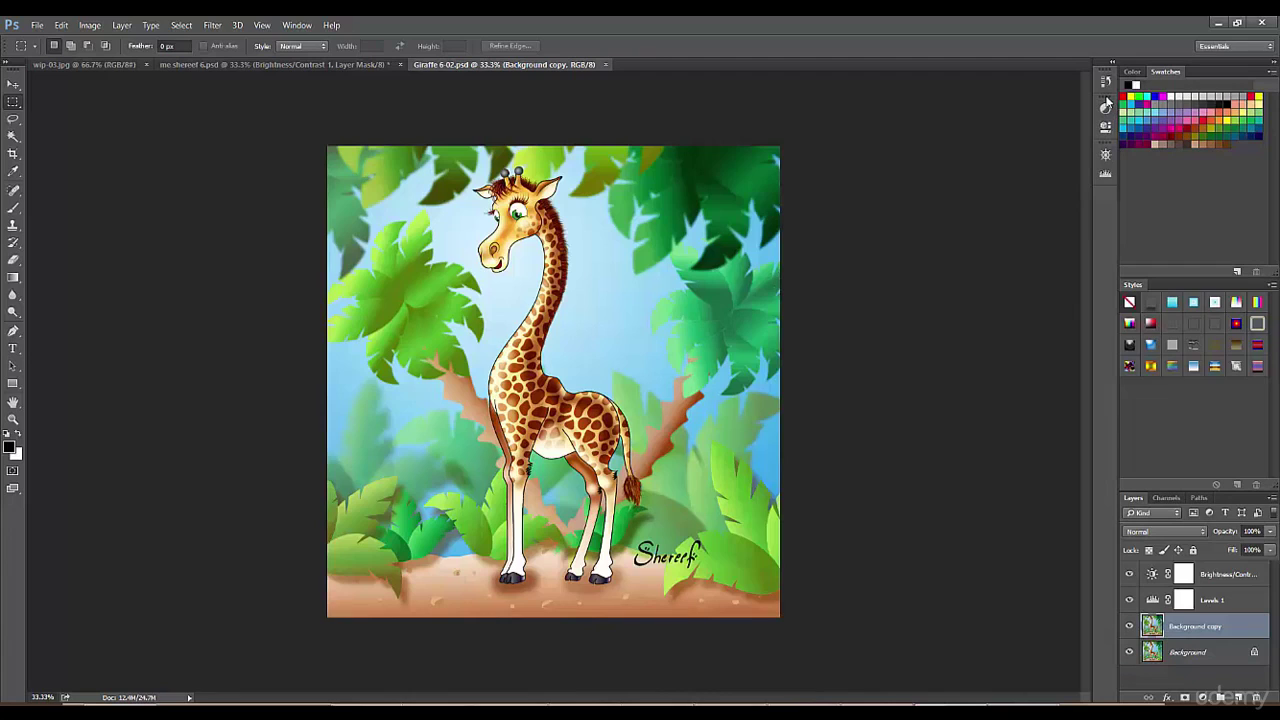
Move the Adjustments and Properties icon group below Histogram, then add the Info panel to it and collapse it to an icon
{"action": "left_click_drag", "start_coordinate": [1100, 105], "coordinate": [1107, 157]}
{"action": "left_click", "coordinate": [297, 25]}
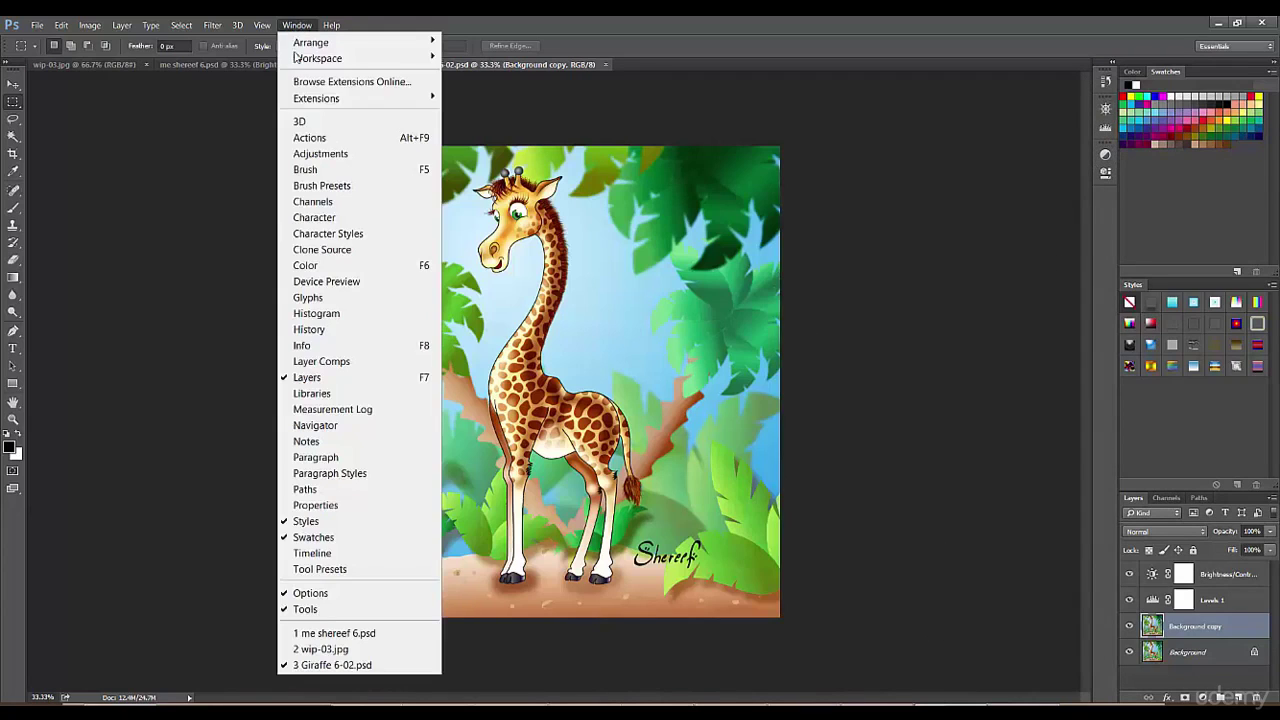
{"action": "left_click", "coordinate": [348, 346]}
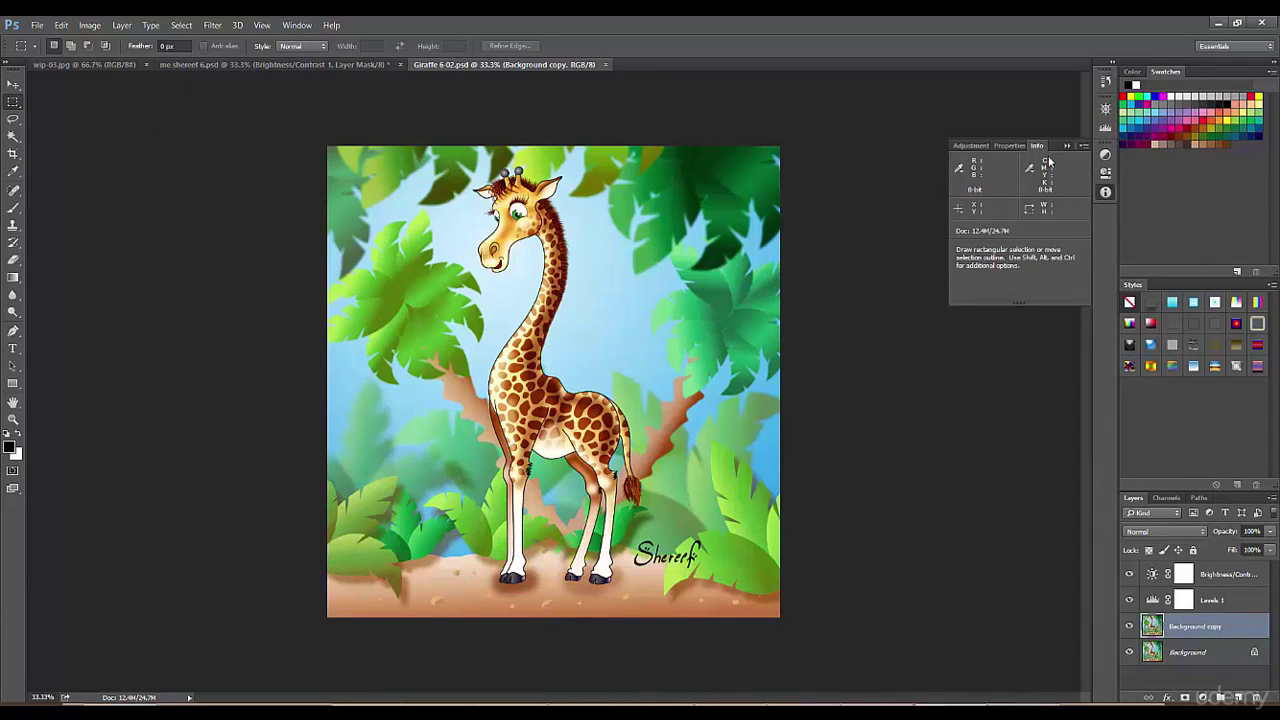
{"action": "left_click", "coordinate": [1106, 193]}
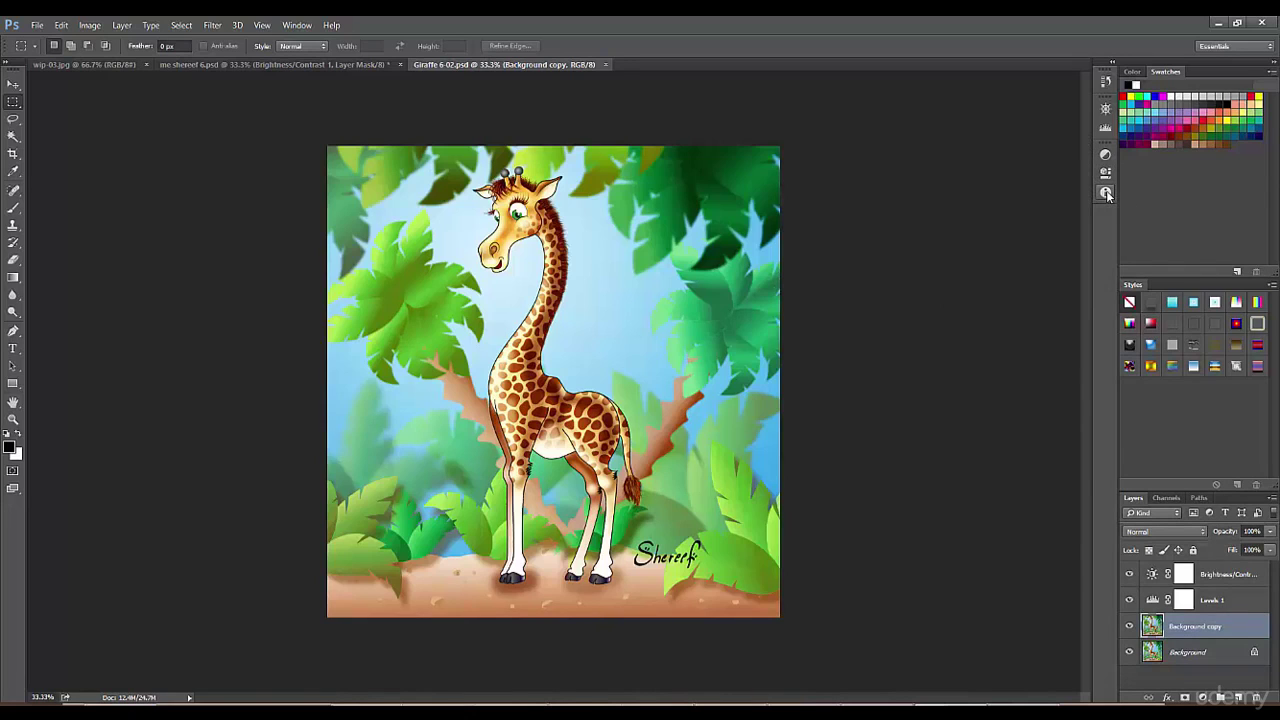
Open the Brush panel, collapse it, and move its group with Brush Presets to the end of the icon column
{"action": "left_click", "coordinate": [294, 25]}
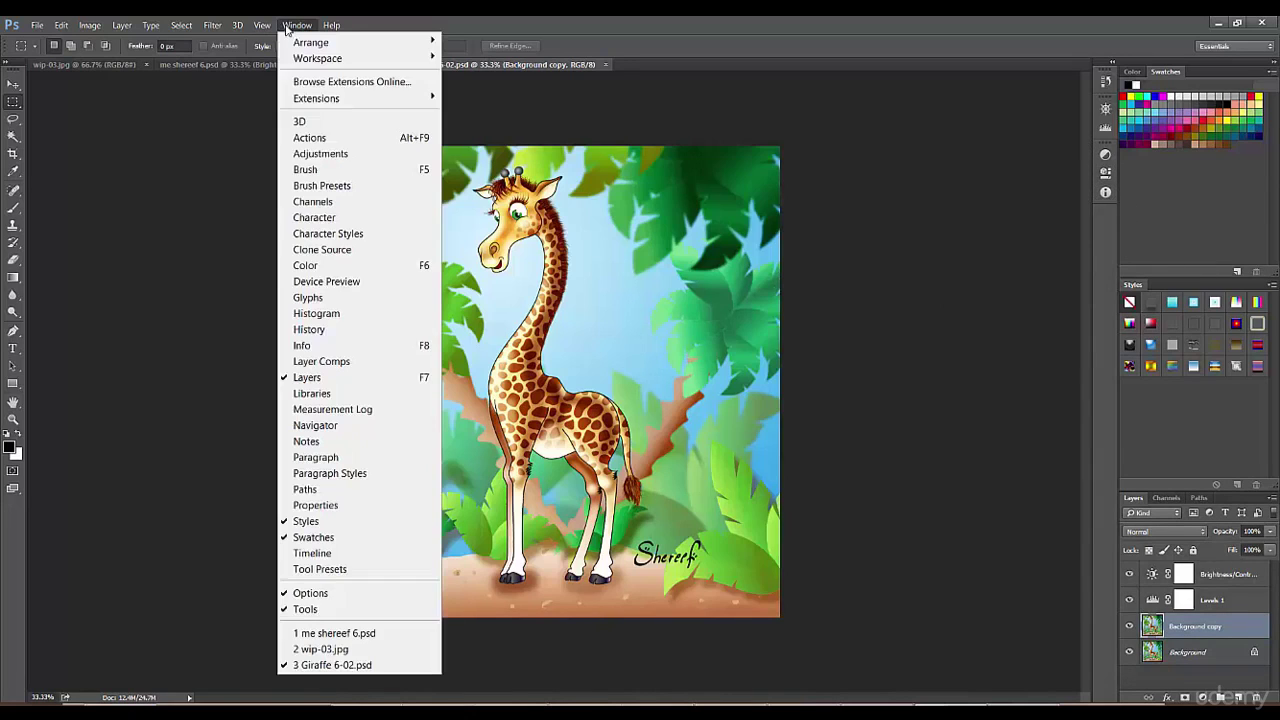
{"action": "left_click", "coordinate": [342, 172]}
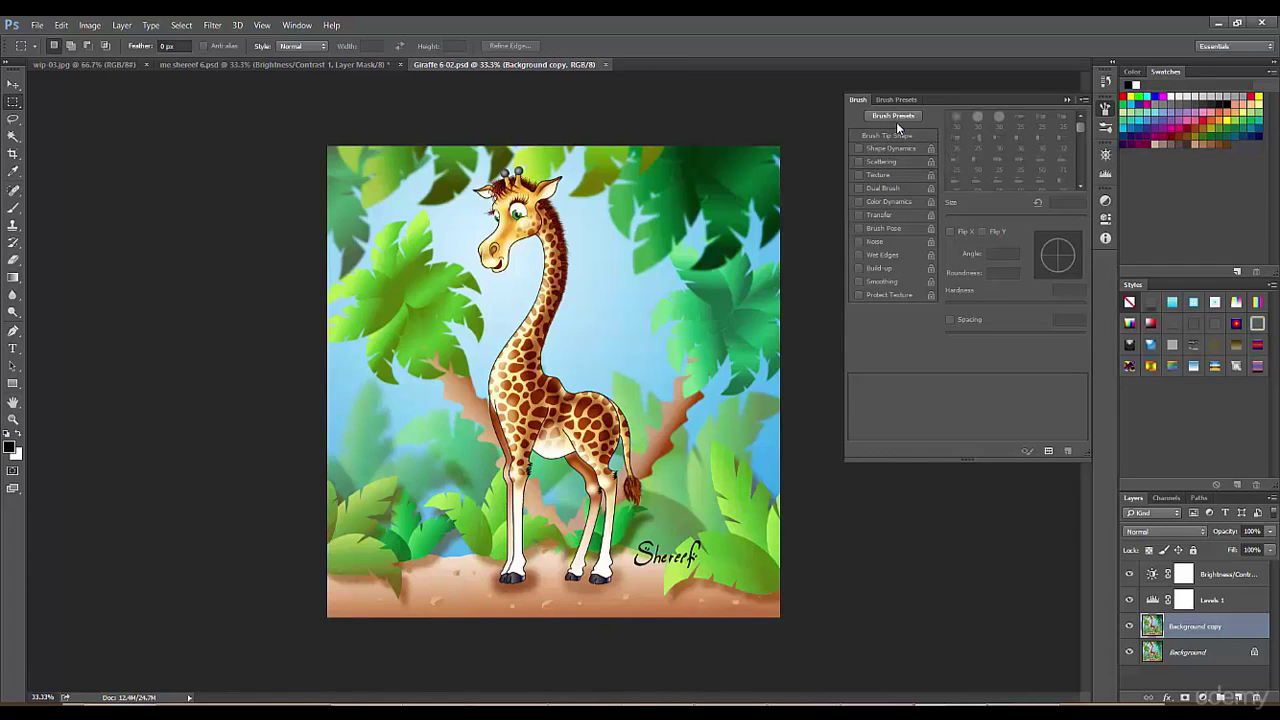
{"action": "left_click", "coordinate": [1105, 110]}
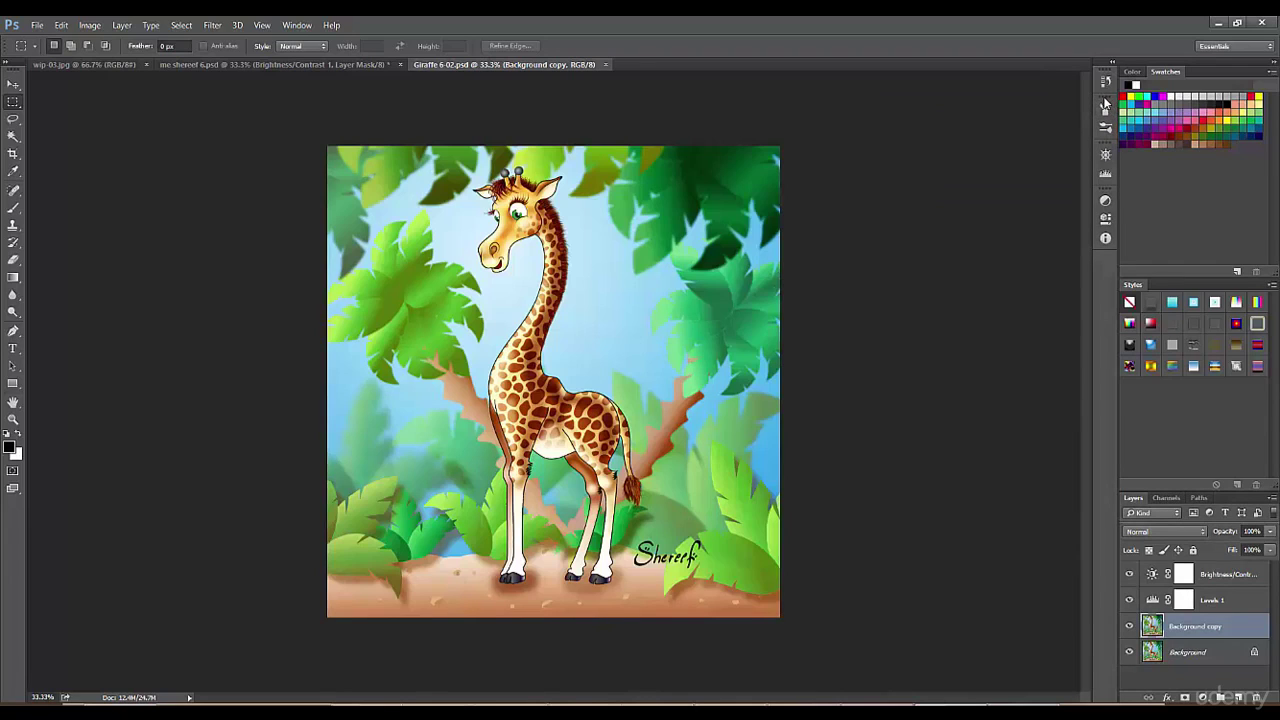
{"action": "left_click_drag", "start_coordinate": [1105, 103], "coordinate": [1108, 268]}
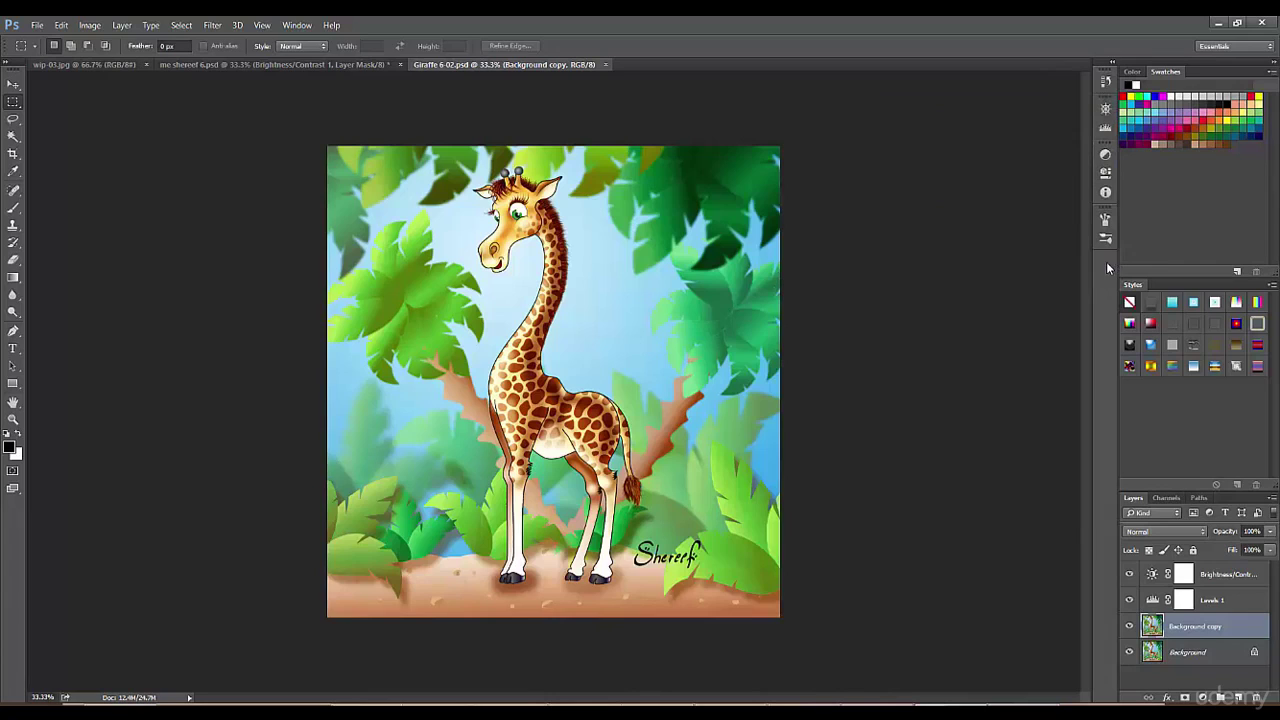
Open the Clone Source panel, collapse it, and dock it in the Brush group below Brush Presets
{"action": "left_click", "coordinate": [296, 25]}
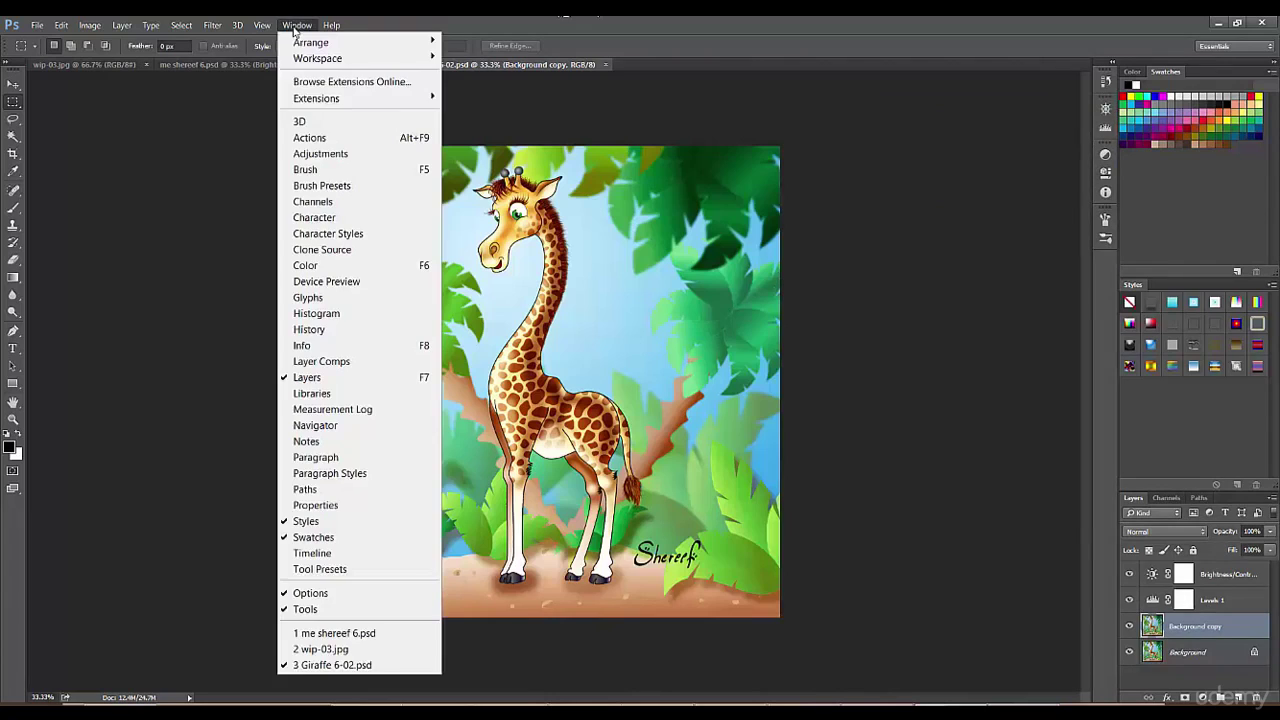
{"action": "left_click", "coordinate": [350, 249]}
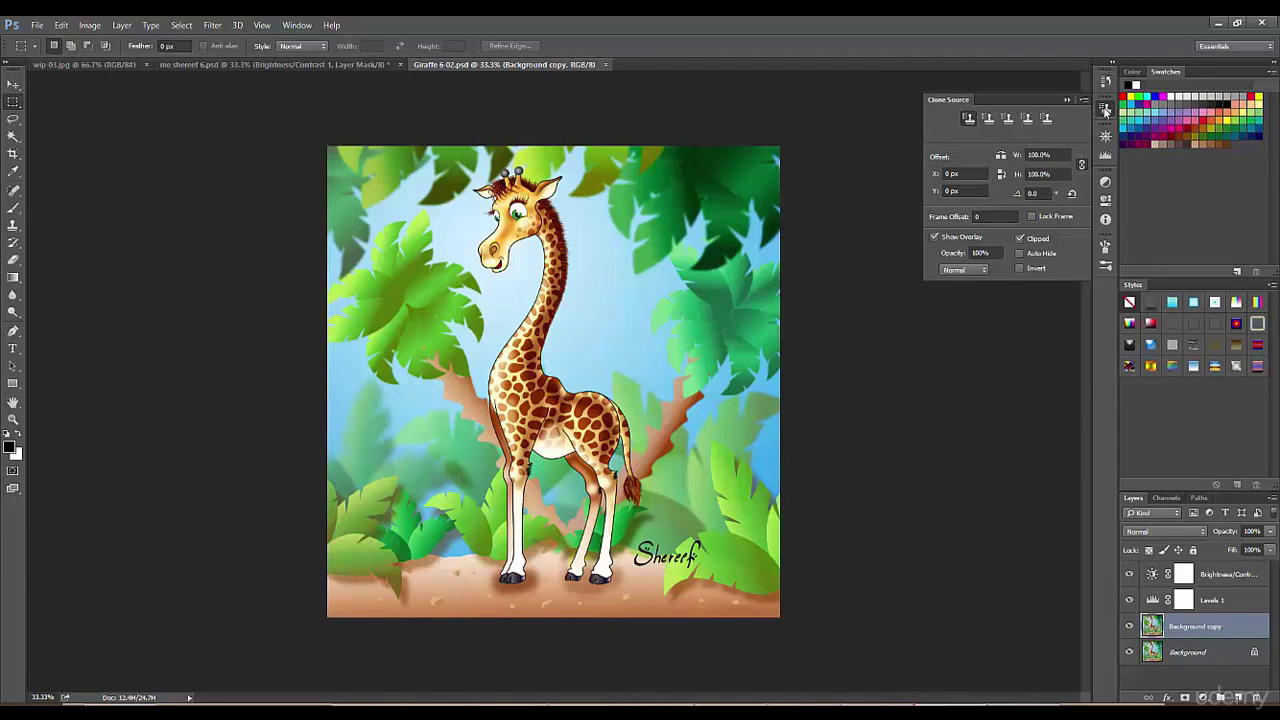
{"action": "left_click", "coordinate": [1105, 110]}
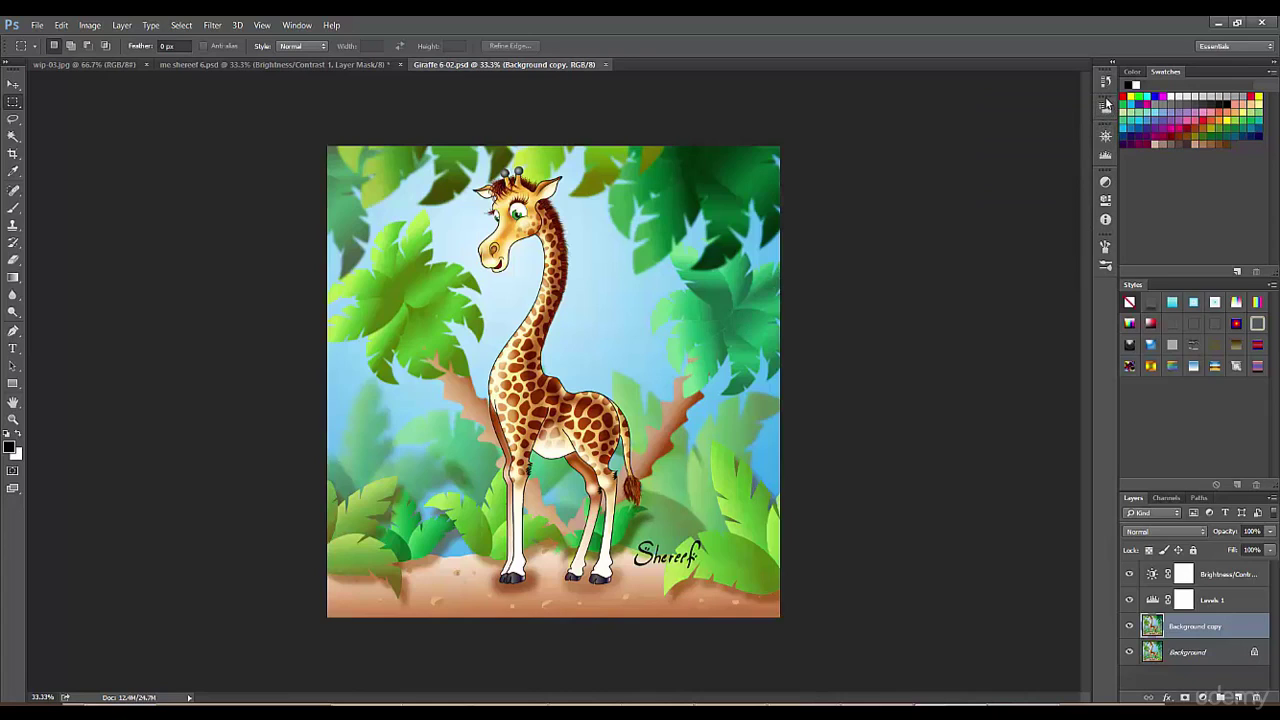
{"action": "mouse_move", "coordinate": [1108, 103]}
{"action": "left_mouse_down"}
{"action": "mouse_move", "coordinate": [1068, 288]}
{"action": "mouse_move", "coordinate": [1100, 305]}
{"action": "mouse_move", "coordinate": [1070, 152]}
{"action": "mouse_move", "coordinate": [990, 268]}
{"action": "mouse_move", "coordinate": [1090, 276]}
{"action": "left_mouse_up"}
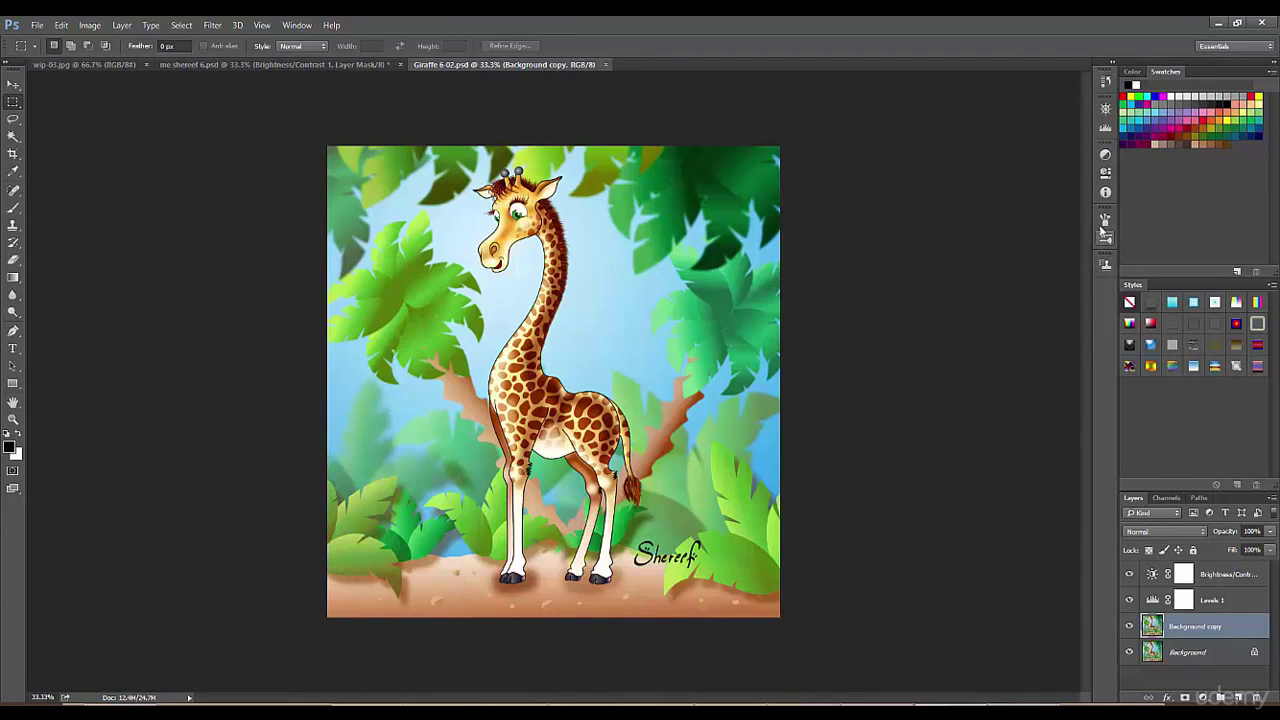
{"action": "mouse_move", "coordinate": [1107, 262]}
{"action": "left_mouse_down"}
{"action": "mouse_move", "coordinate": [1063, 269]}
{"action": "mouse_move", "coordinate": [1106, 238]}
{"action": "left_mouse_up"}
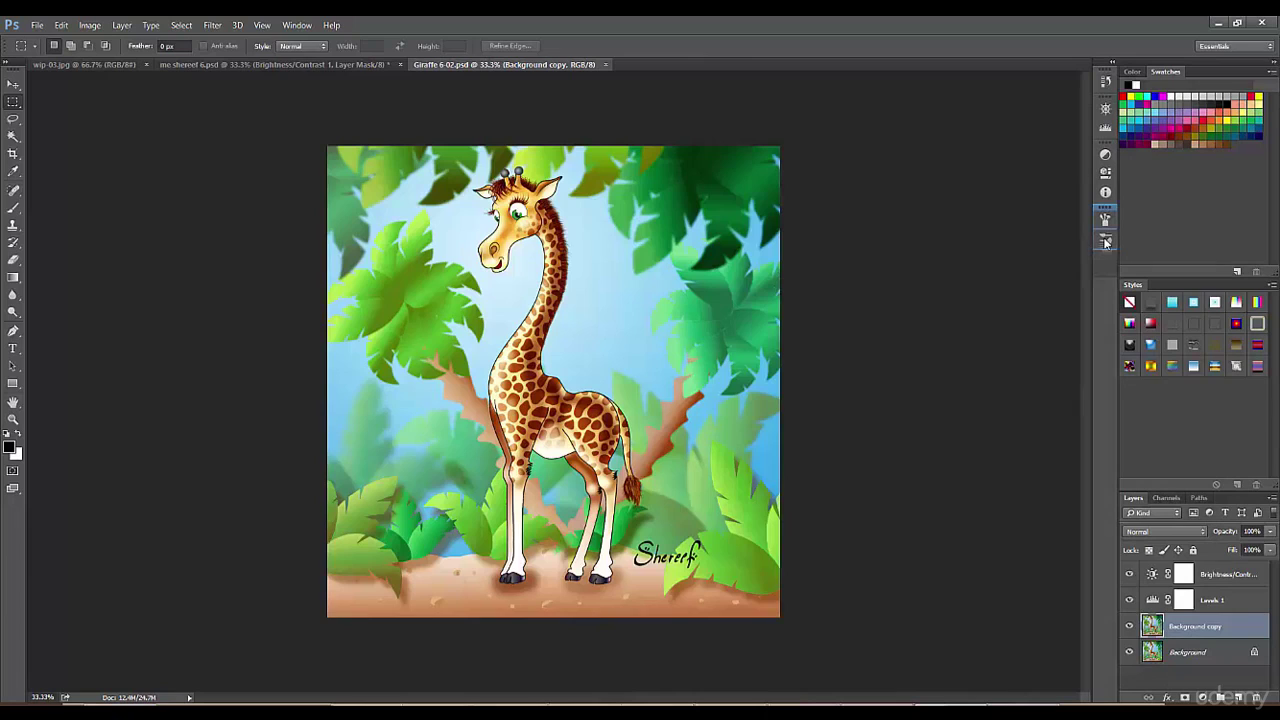
{"action": "left_click_drag", "start_coordinate": [1106, 242], "coordinate": [1108, 282]}
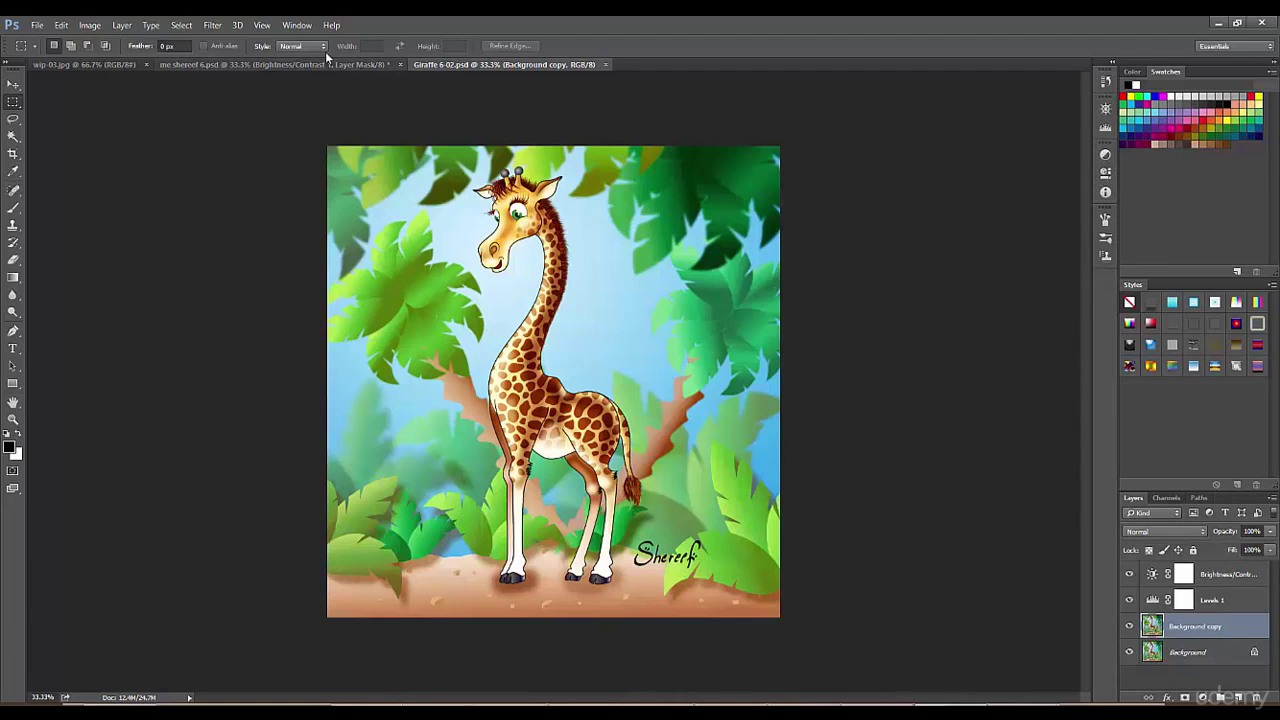
Open the Character panel and dock its group with Paragraph below Clone Source as collapsed icons
{"action": "left_click", "coordinate": [297, 25]}
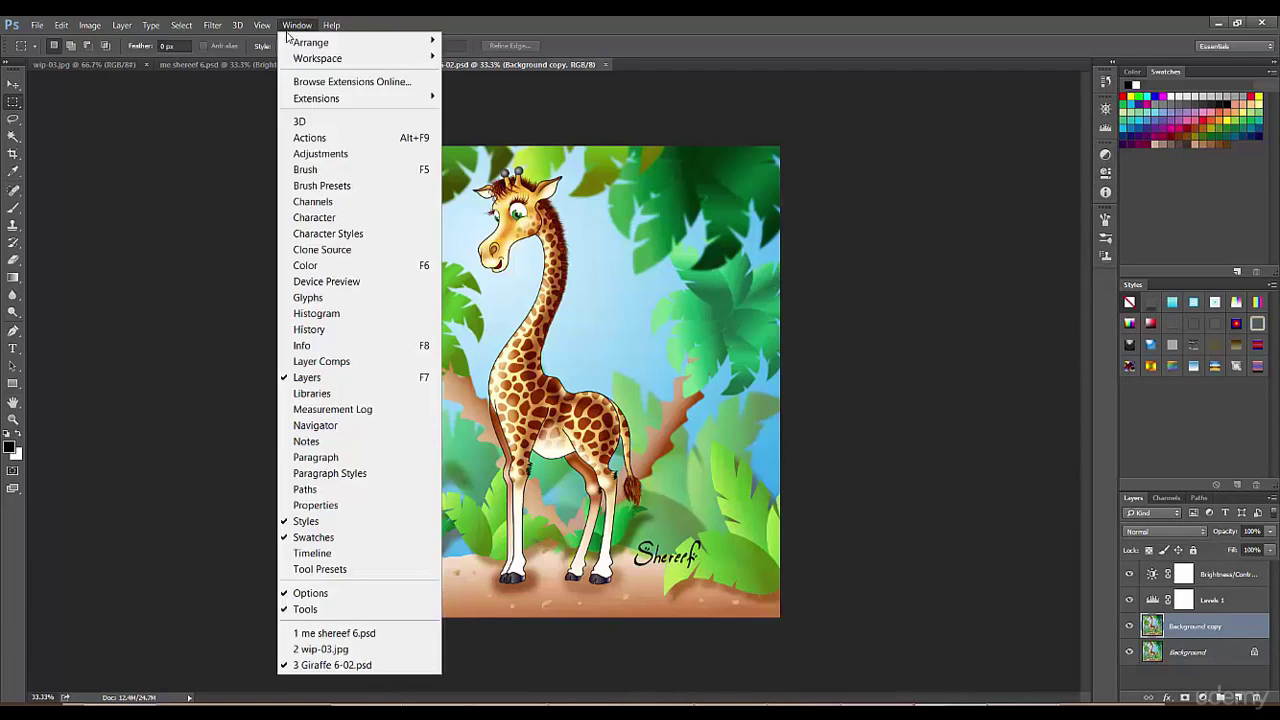
{"action": "left_click", "coordinate": [333, 219]}
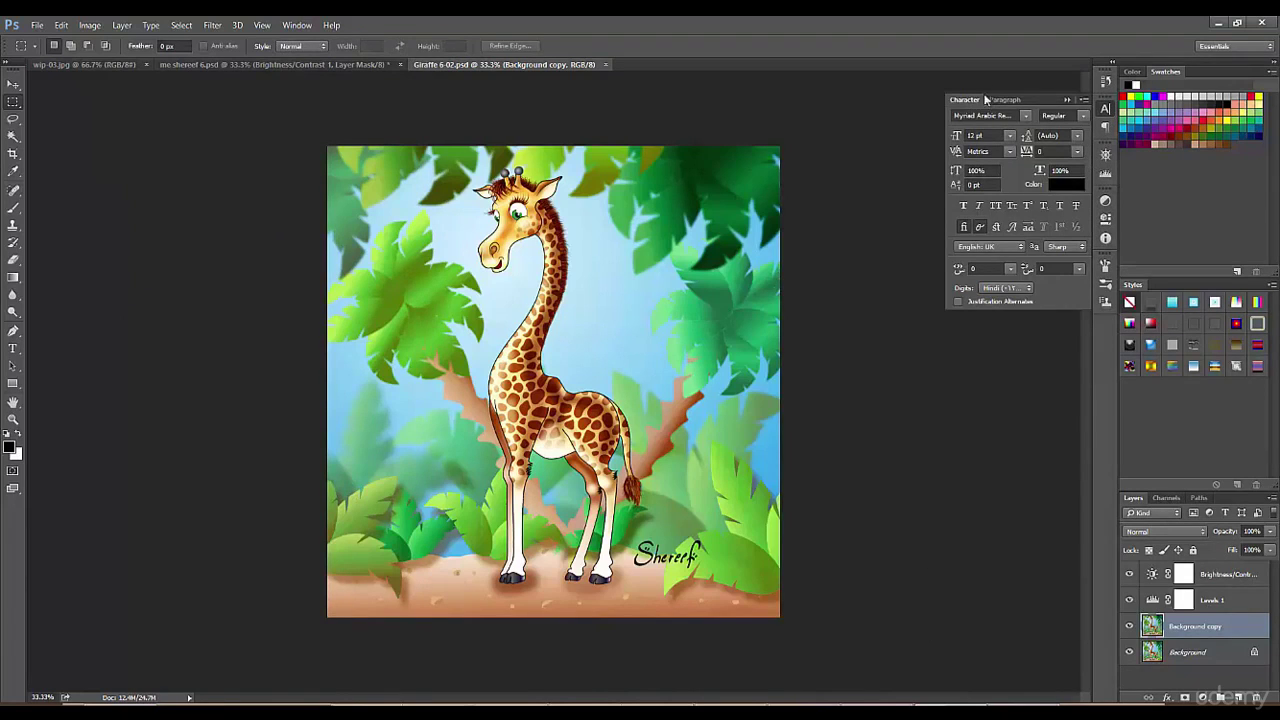
{"action": "left_click", "coordinate": [1105, 108]}
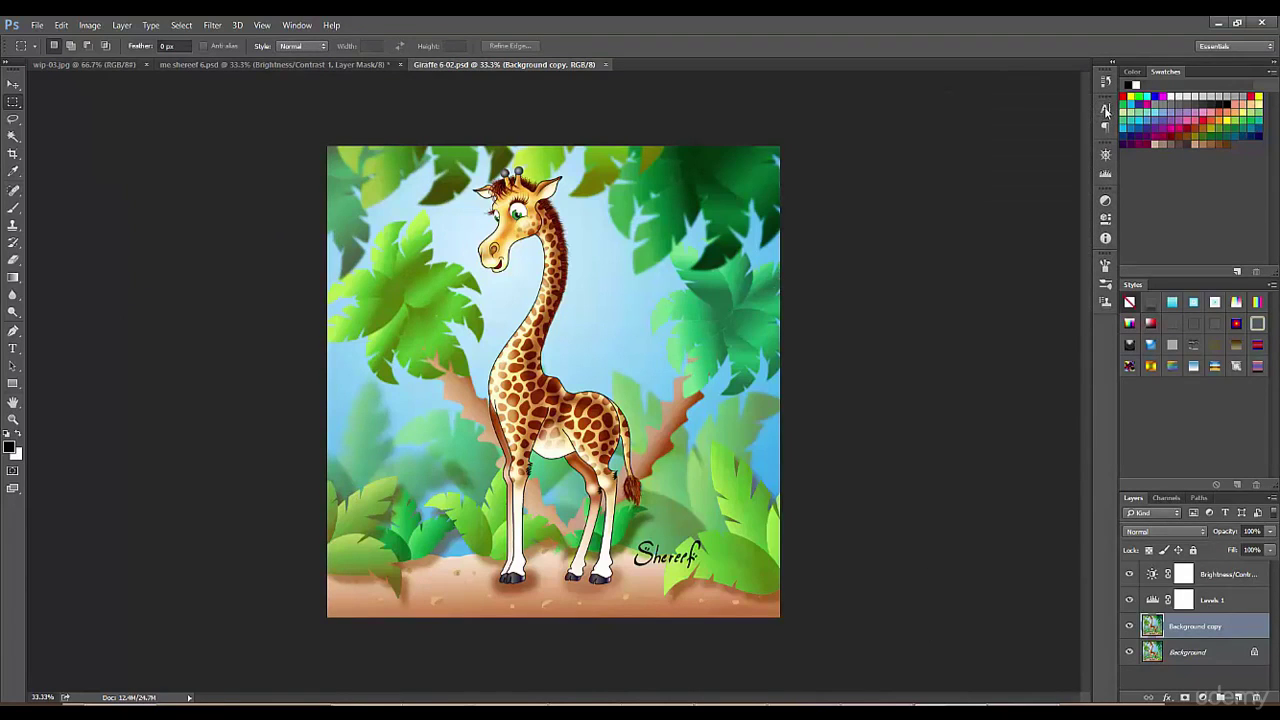
{"action": "left_click_drag", "start_coordinate": [1105, 110], "coordinate": [1102, 290]}
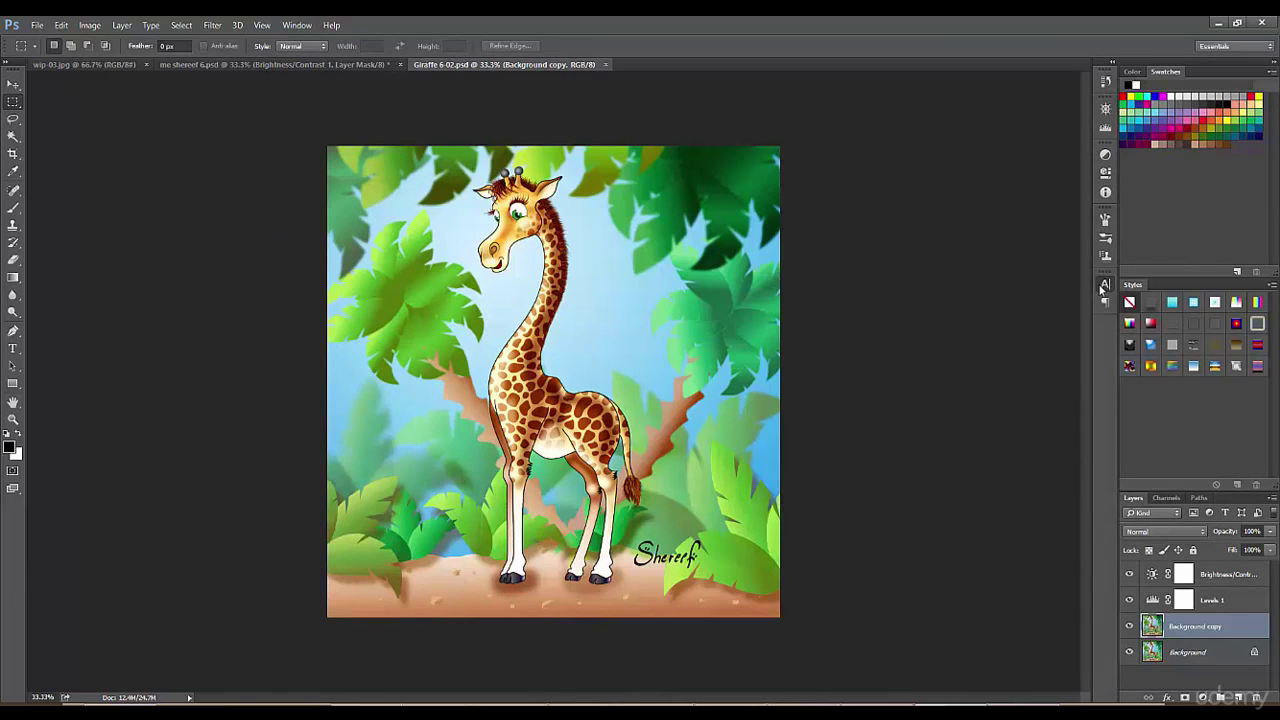
{"action": "left_click", "coordinate": [1102, 290]}
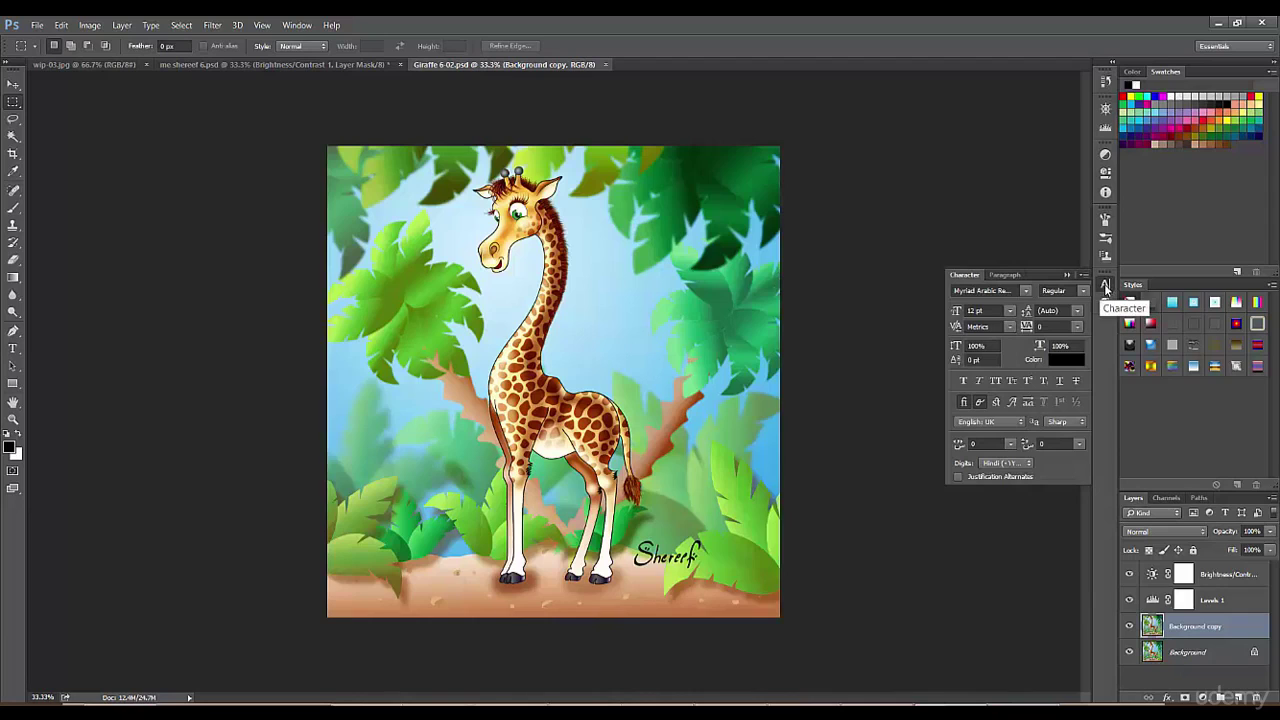
{"action": "left_click", "coordinate": [1105, 287]}
Show the Paragraph panel from its docked group and collapse it back to an icon
{"action": "left_click", "coordinate": [297, 25]}
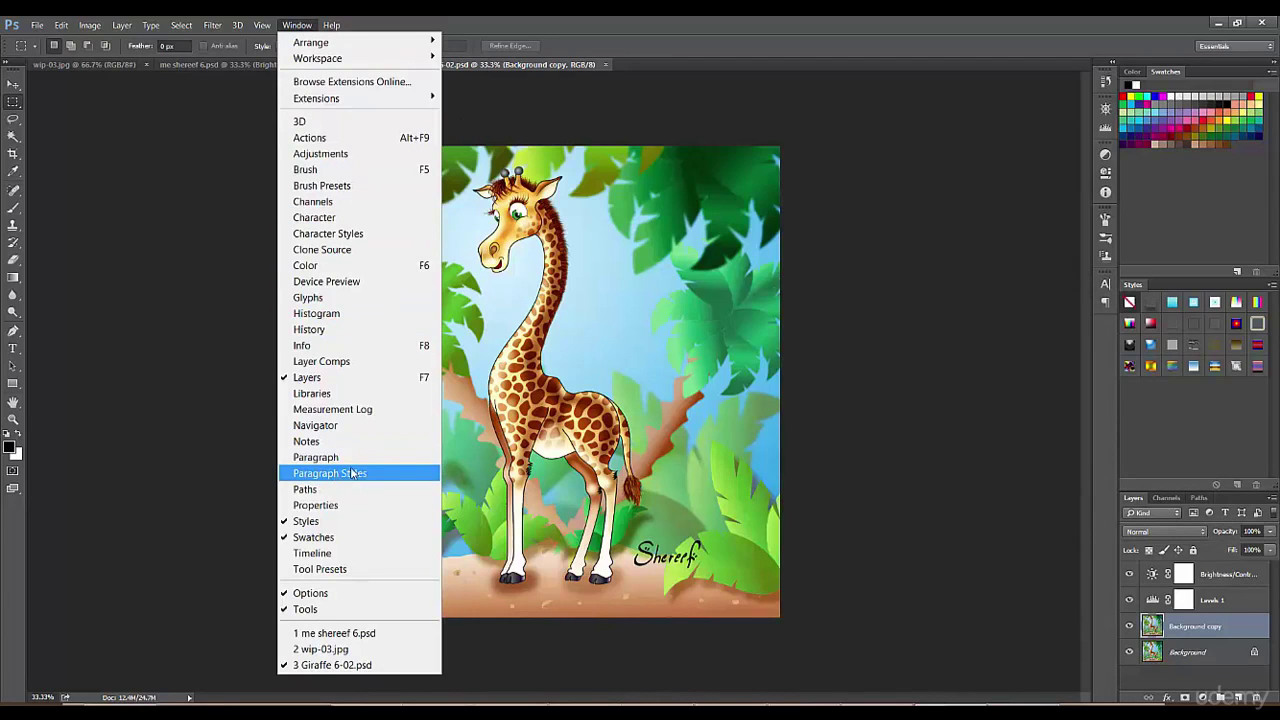
{"action": "left_click", "coordinate": [316, 457]}
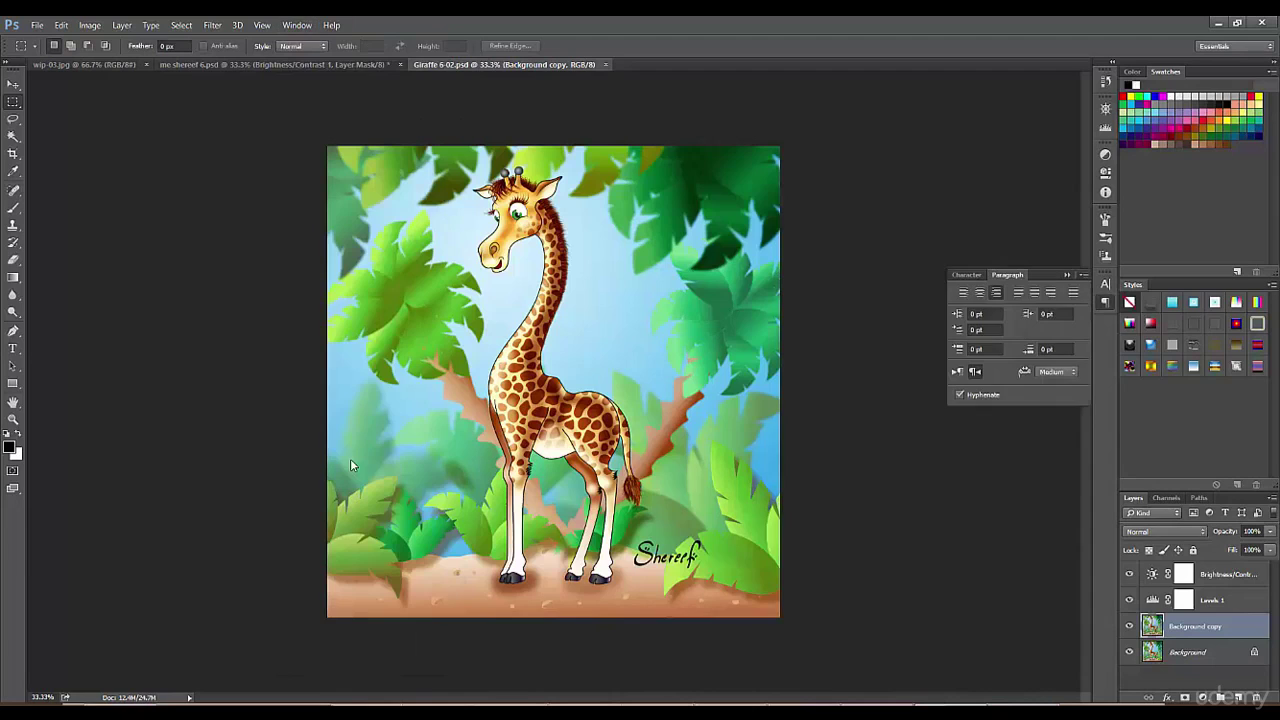
{"action": "left_click", "coordinate": [1105, 305]}
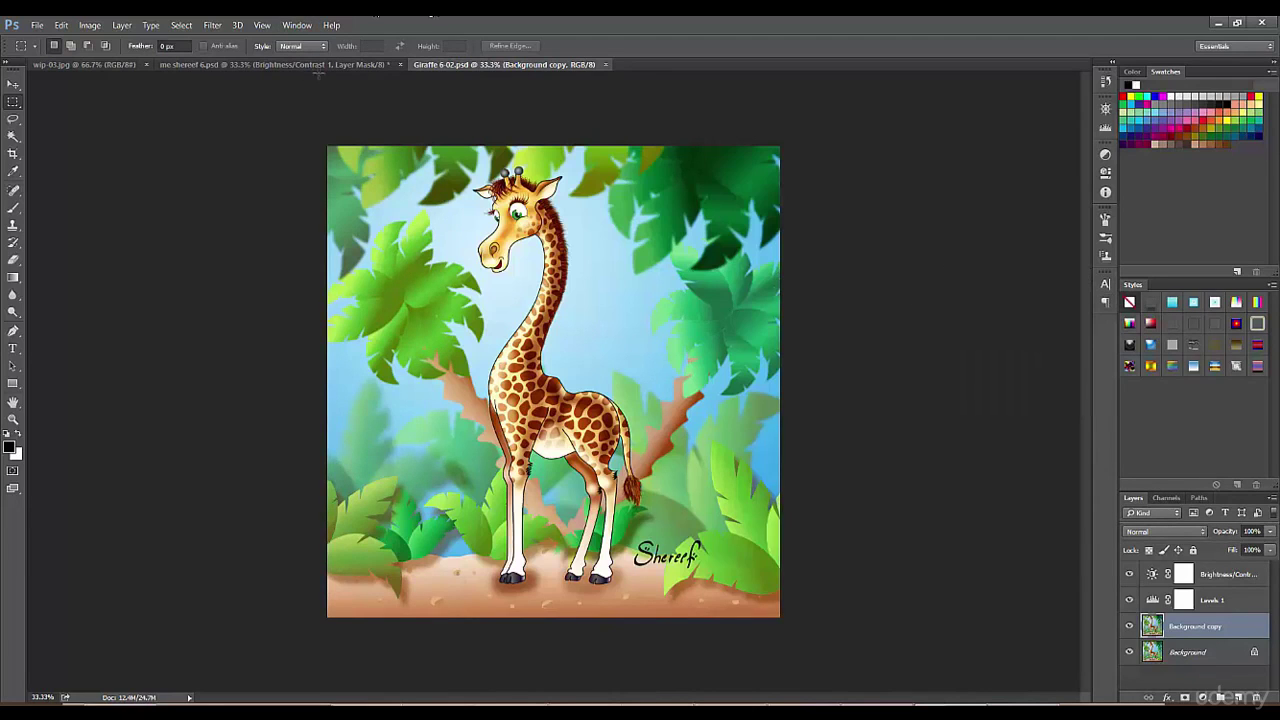
Open the Paragraph Styles panel, collapse it, and move its group with Character Styles below the Paragraph icon
{"action": "left_click", "coordinate": [296, 25]}
{"action": "left_click", "coordinate": [357, 473]}
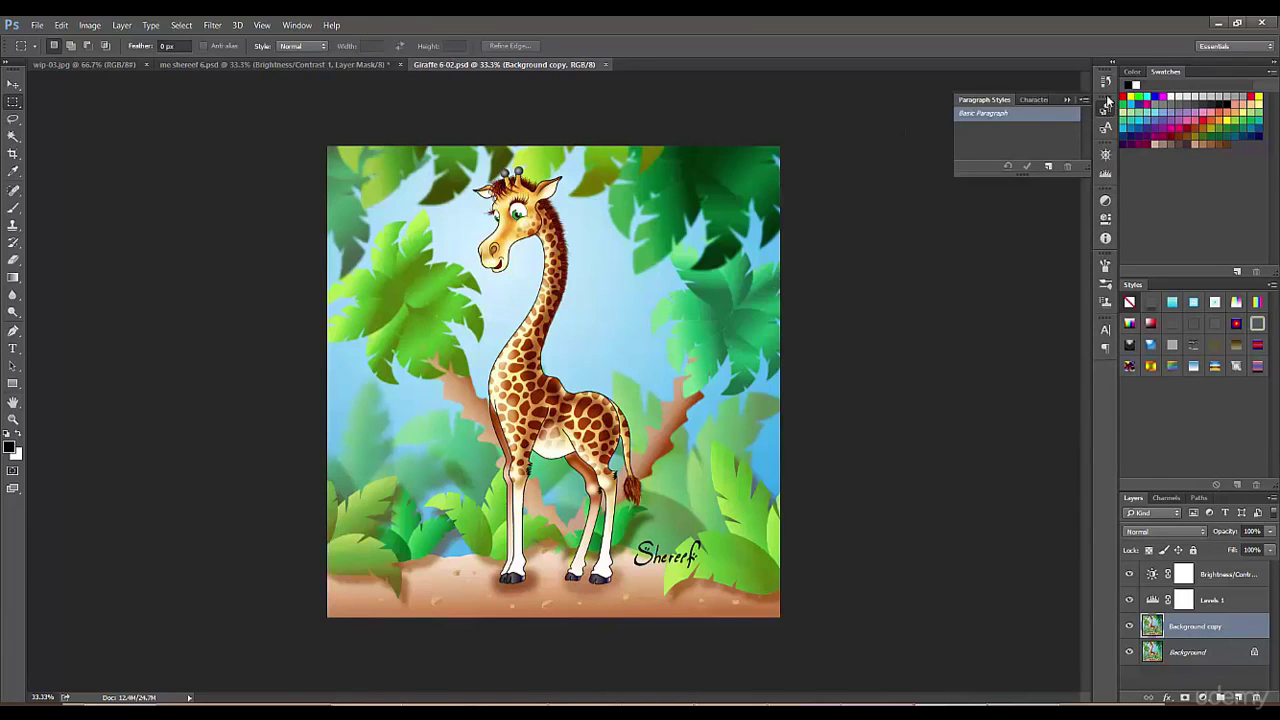
{"action": "left_click", "coordinate": [1106, 107]}
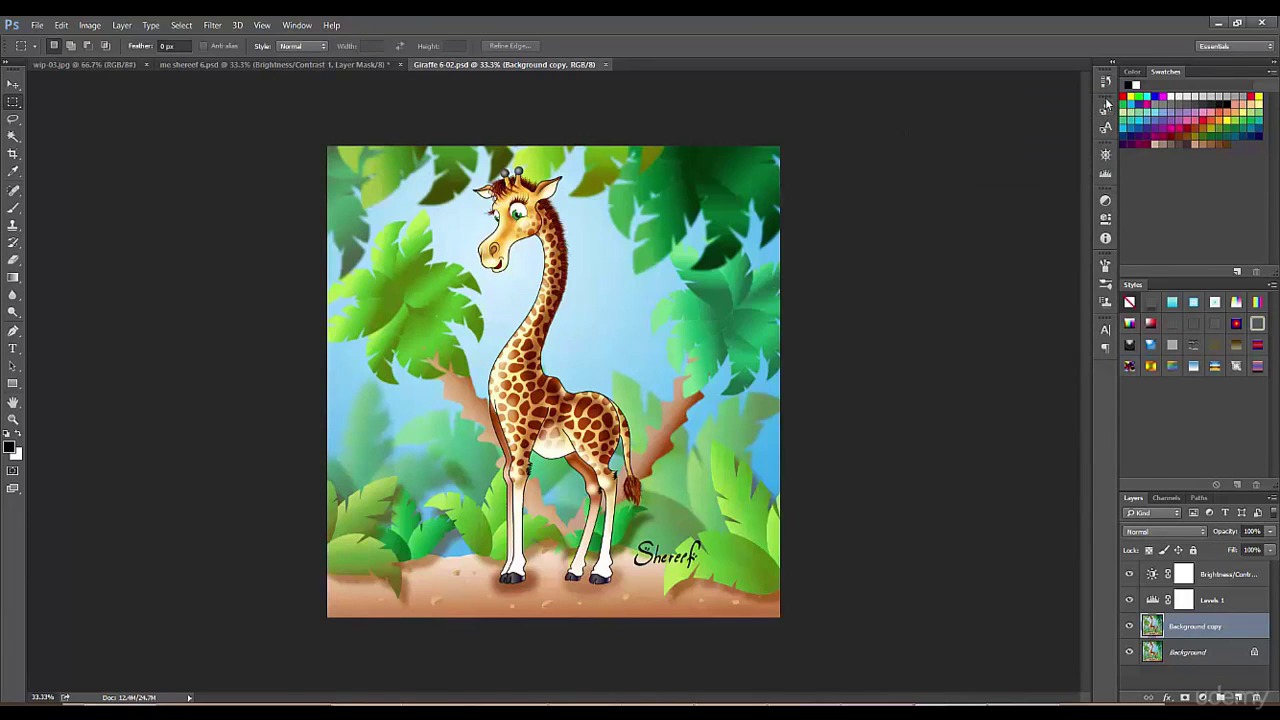
{"action": "left_click_drag", "start_coordinate": [1106, 104], "coordinate": [1106, 375]}
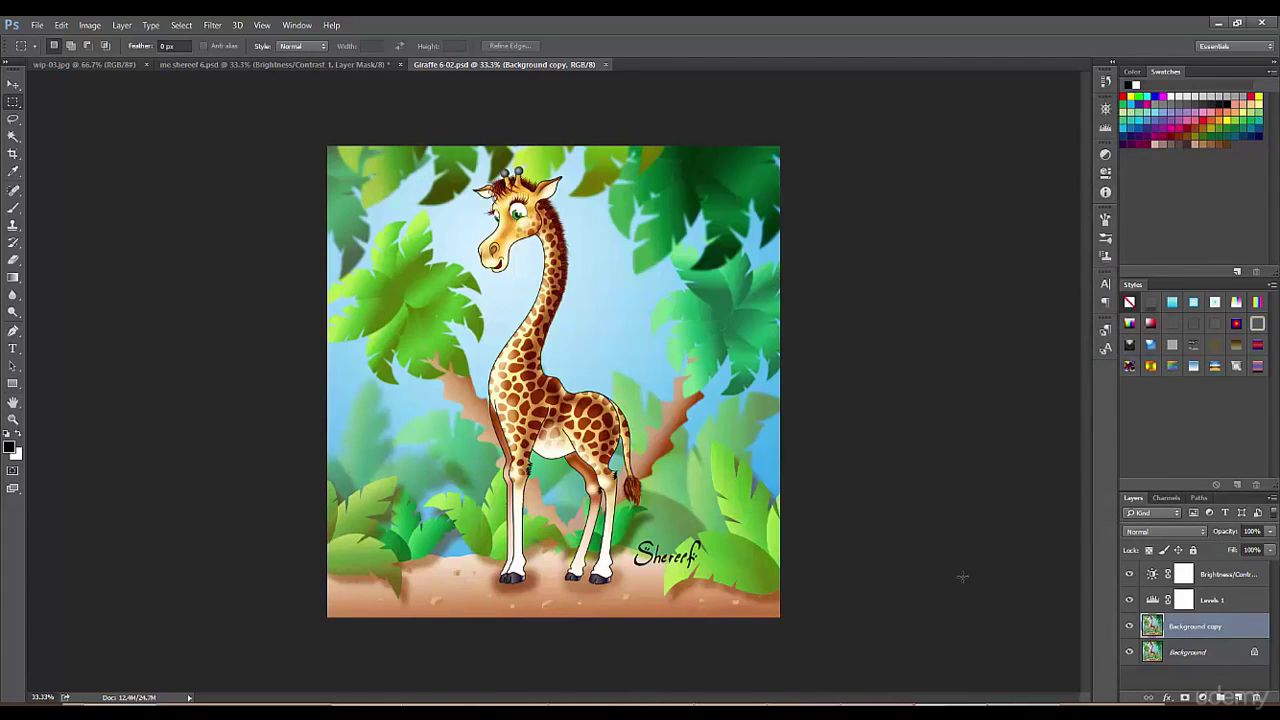
Open the Layer Comps panel and dock its group with Notes as icons below Character Styles
{"action": "left_click", "coordinate": [296, 25]}
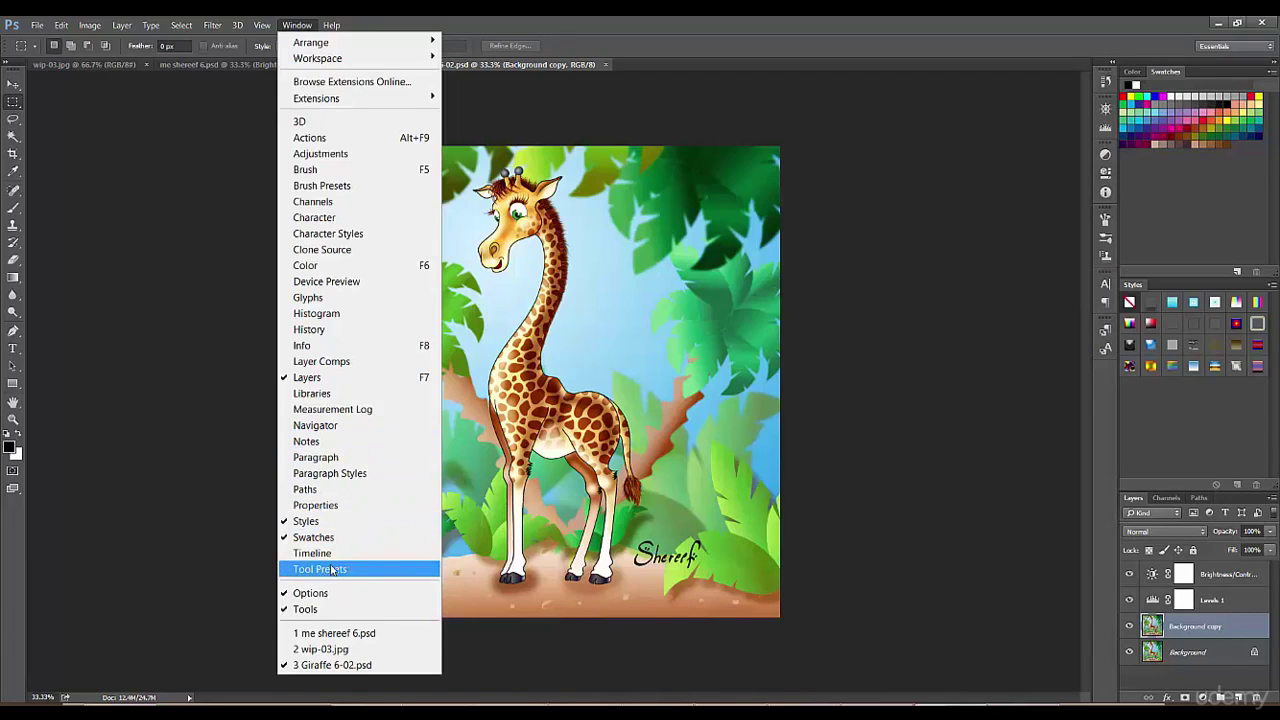
{"action": "left_click", "coordinate": [345, 362]}
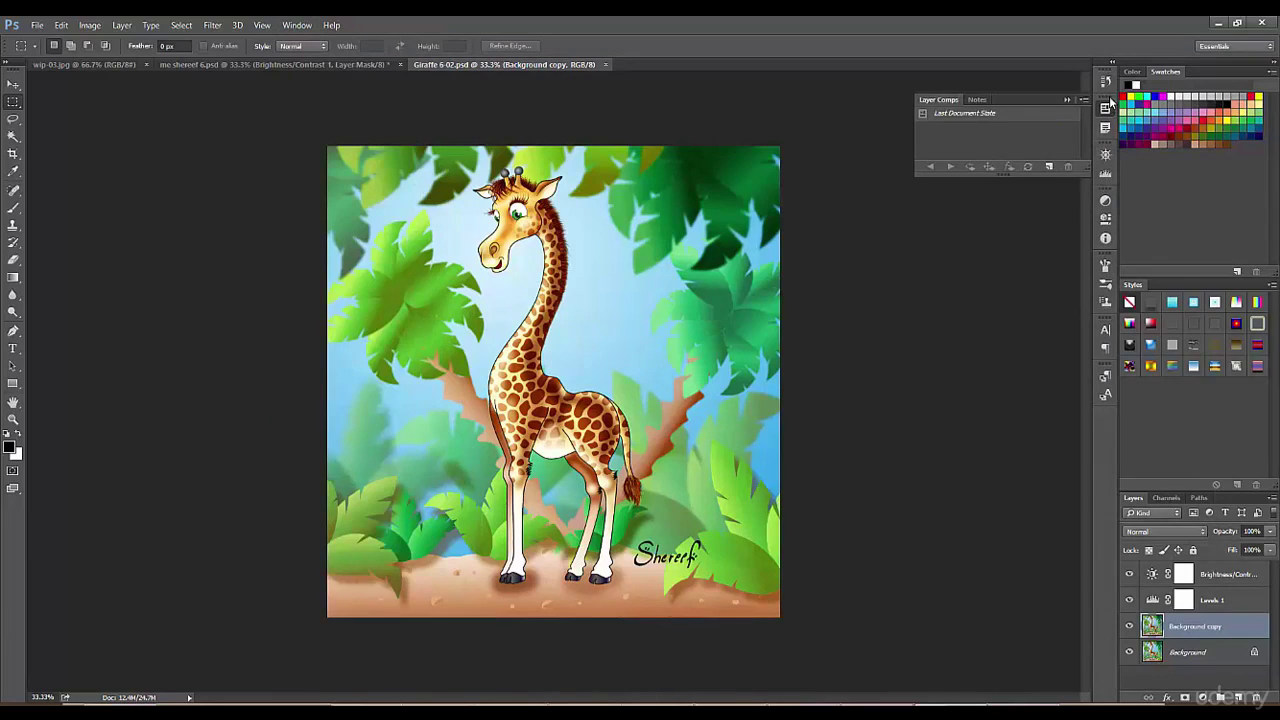
{"action": "left_click", "coordinate": [1107, 107]}
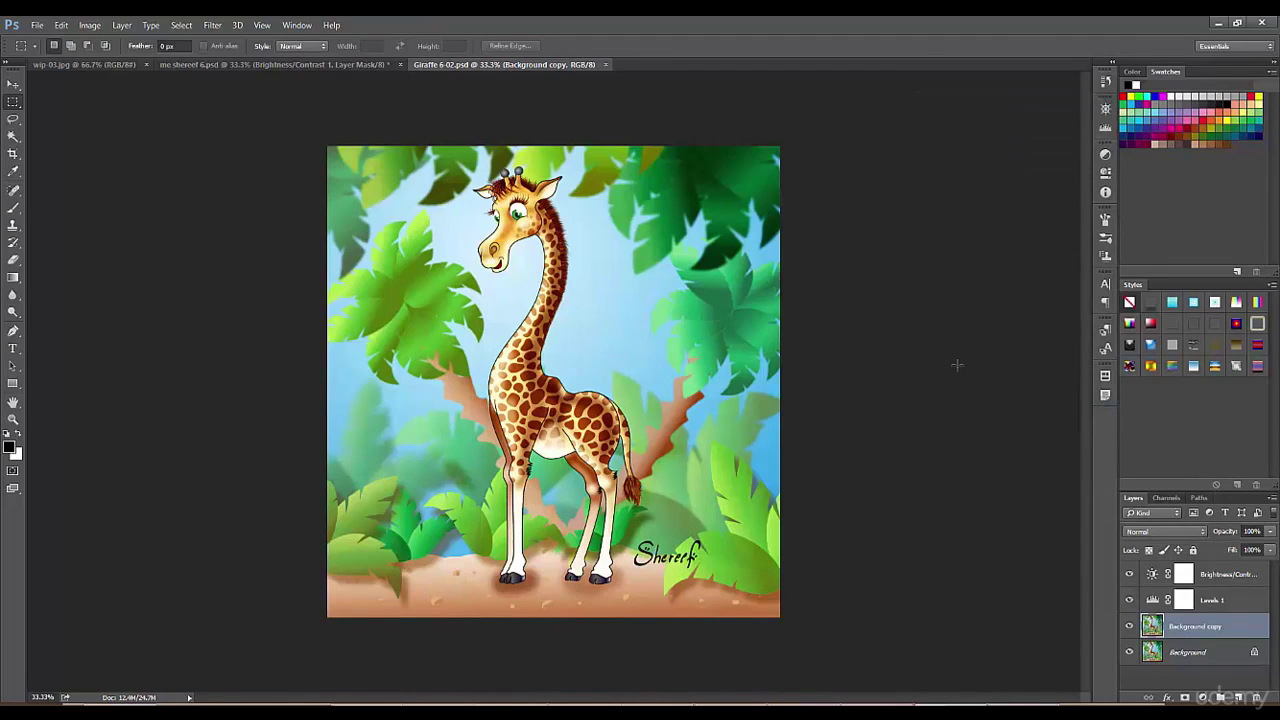
Open the Tool Presets panel and dock it as an icon below Notes, and move the Styles panel into the icon column beneath it
{"action": "left_click", "coordinate": [298, 25]}
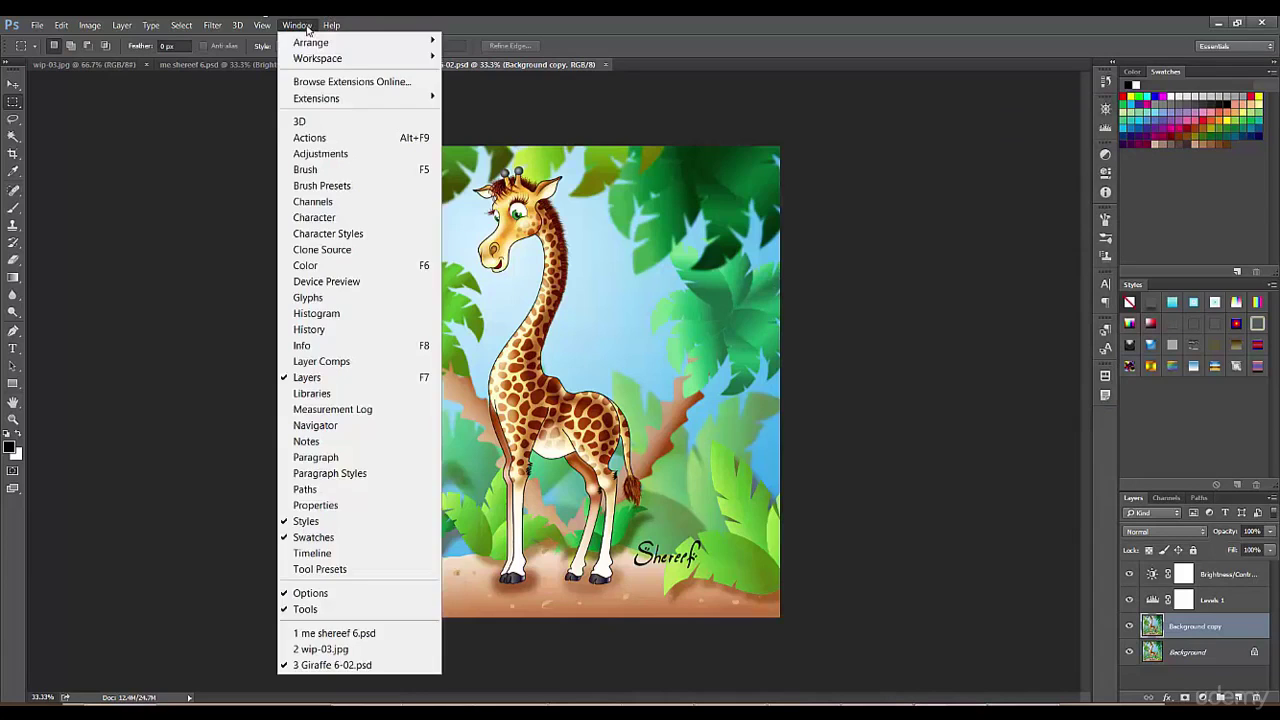
{"action": "left_click", "coordinate": [320, 569]}
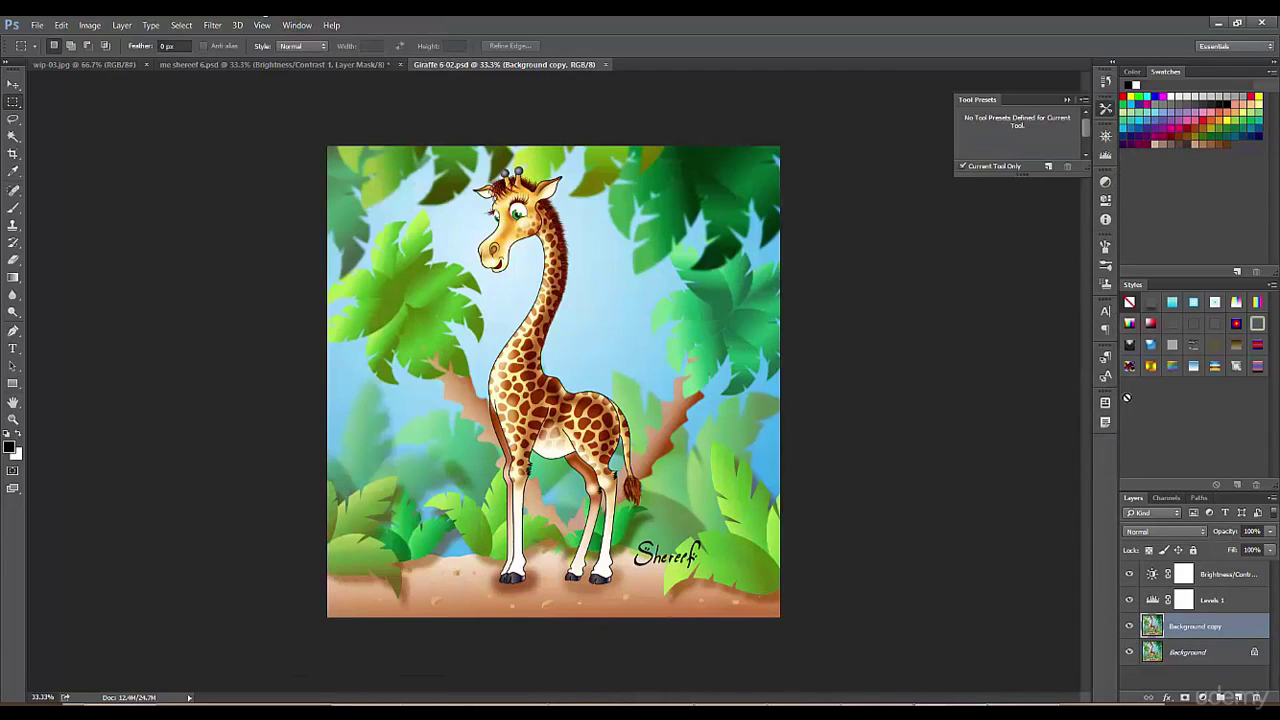
{"action": "left_click_drag", "start_coordinate": [1105, 104], "coordinate": [1105, 453]}
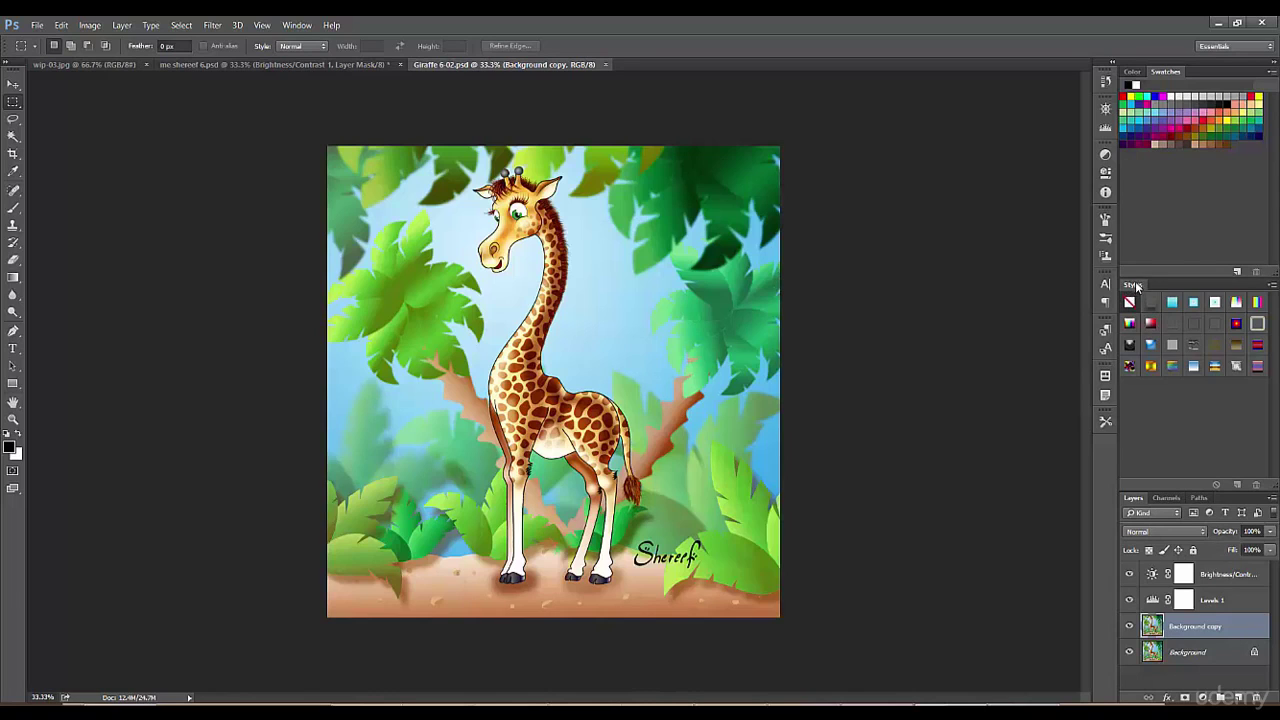
{"action": "left_click_drag", "start_coordinate": [1132, 288], "coordinate": [1105, 449]}
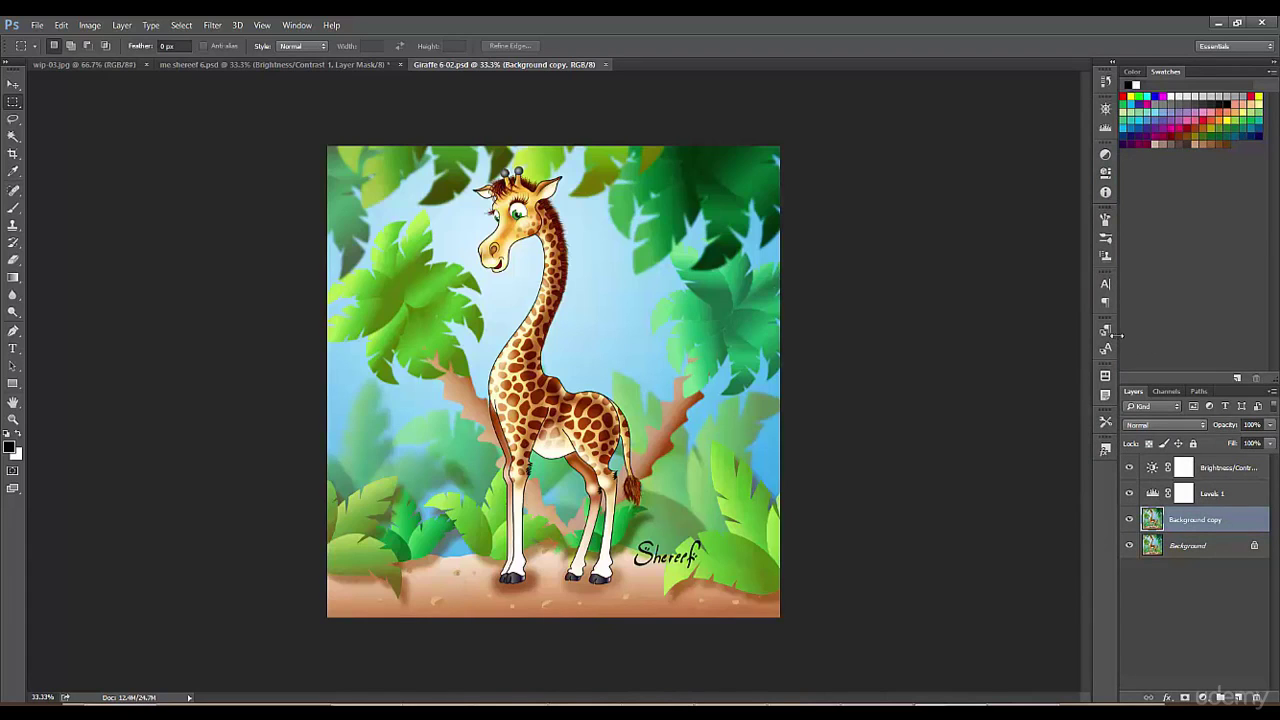
Widen the main panel dock, and shorten the Color and Swatches group with the Color panel in front
{"action": "left_click_drag", "start_coordinate": [1117, 335], "coordinate": [1068, 337]}
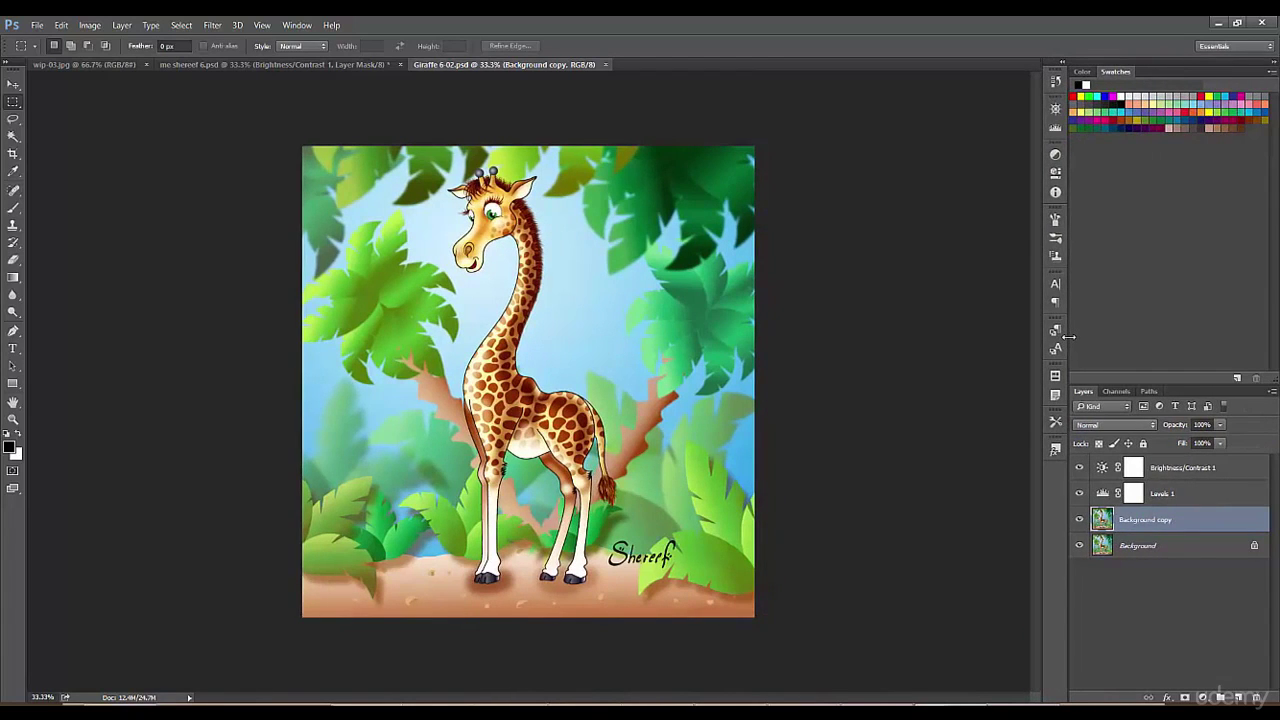
{"action": "left_click", "coordinate": [1110, 72]}
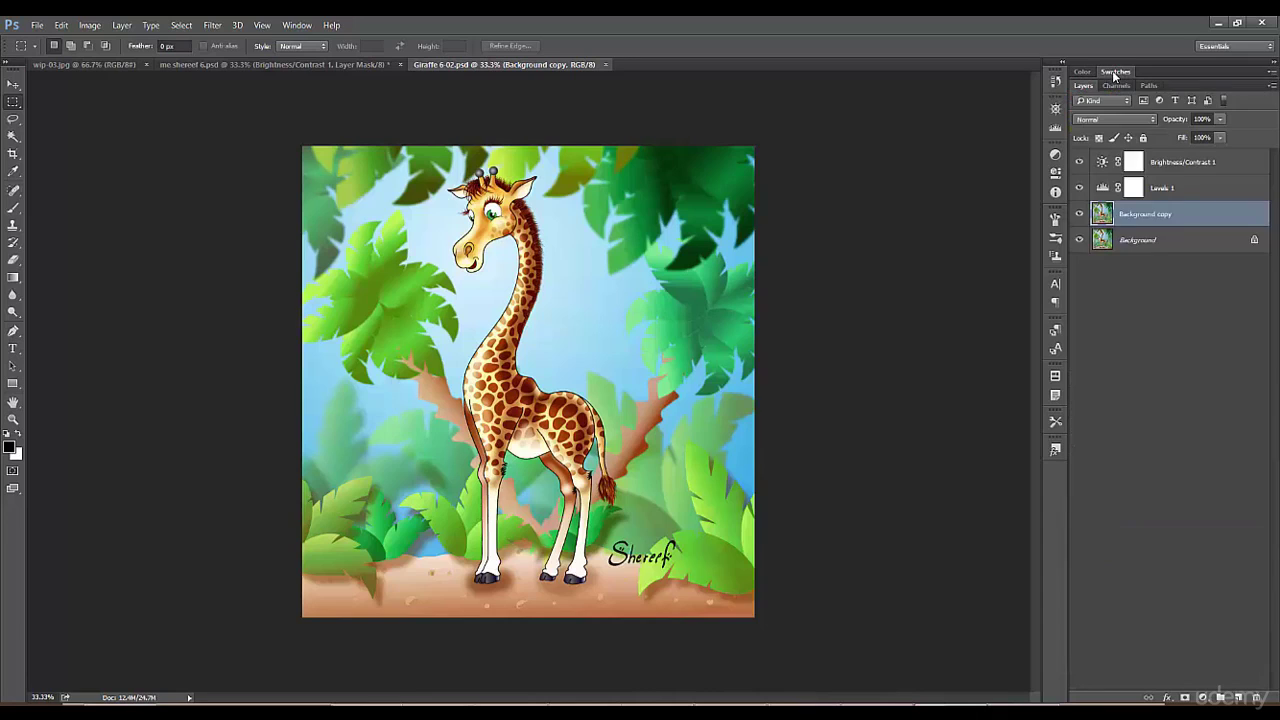
{"action": "left_click", "coordinate": [1120, 72]}
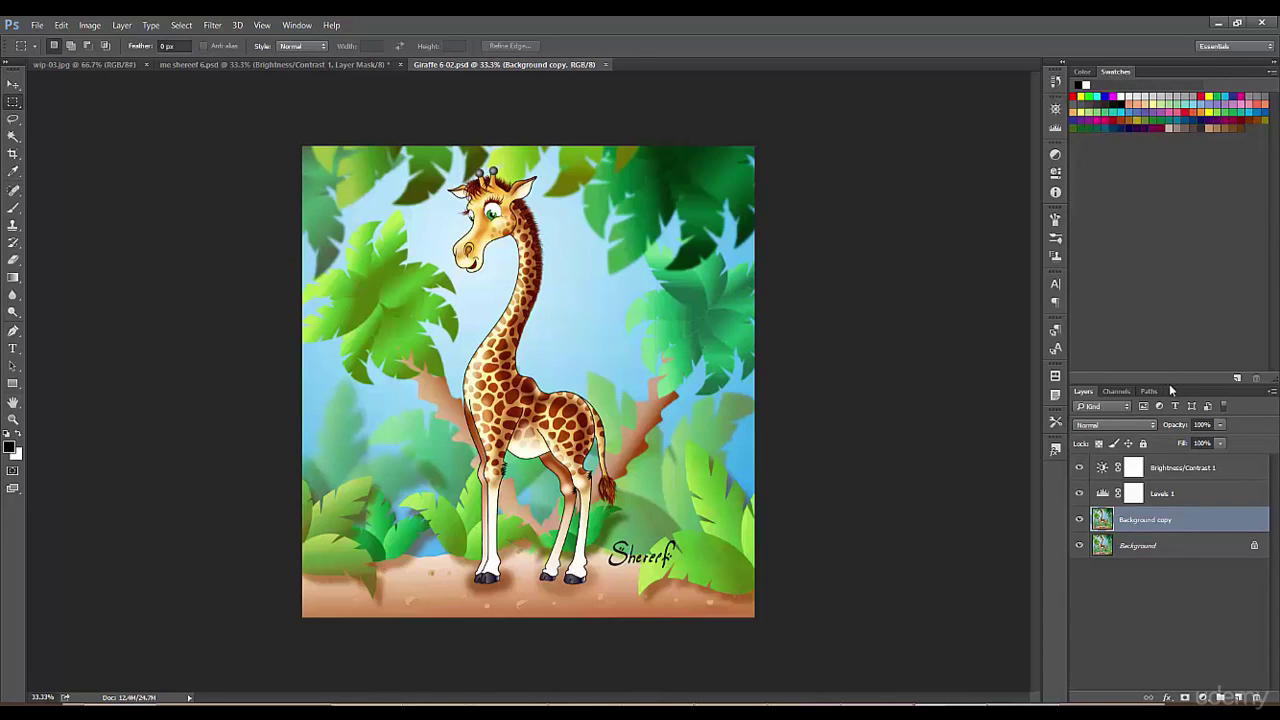
{"action": "left_click_drag", "start_coordinate": [1170, 380], "coordinate": [1175, 201]}
{"action": "left_click", "coordinate": [1082, 74]}
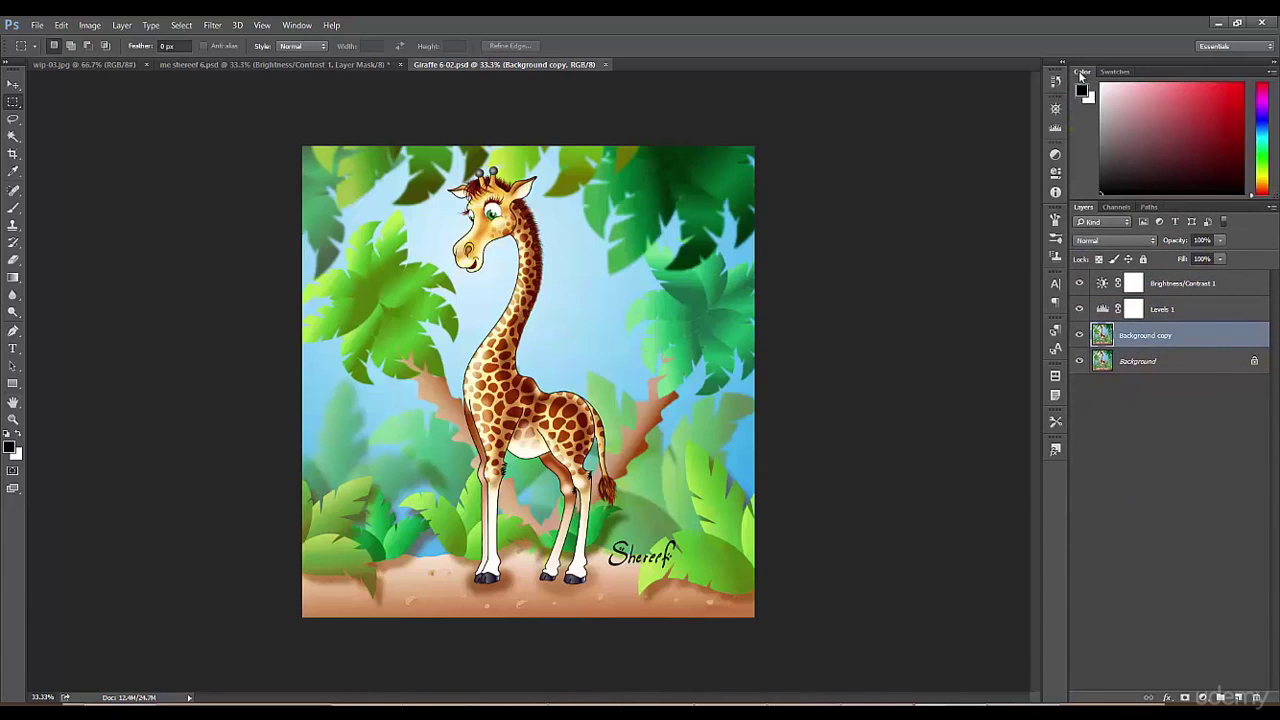
View the Swatches, Channels and Paths panels in turn, and bring Color and Layers back to the front of their groups
{"action": "left_click", "coordinate": [1110, 74]}
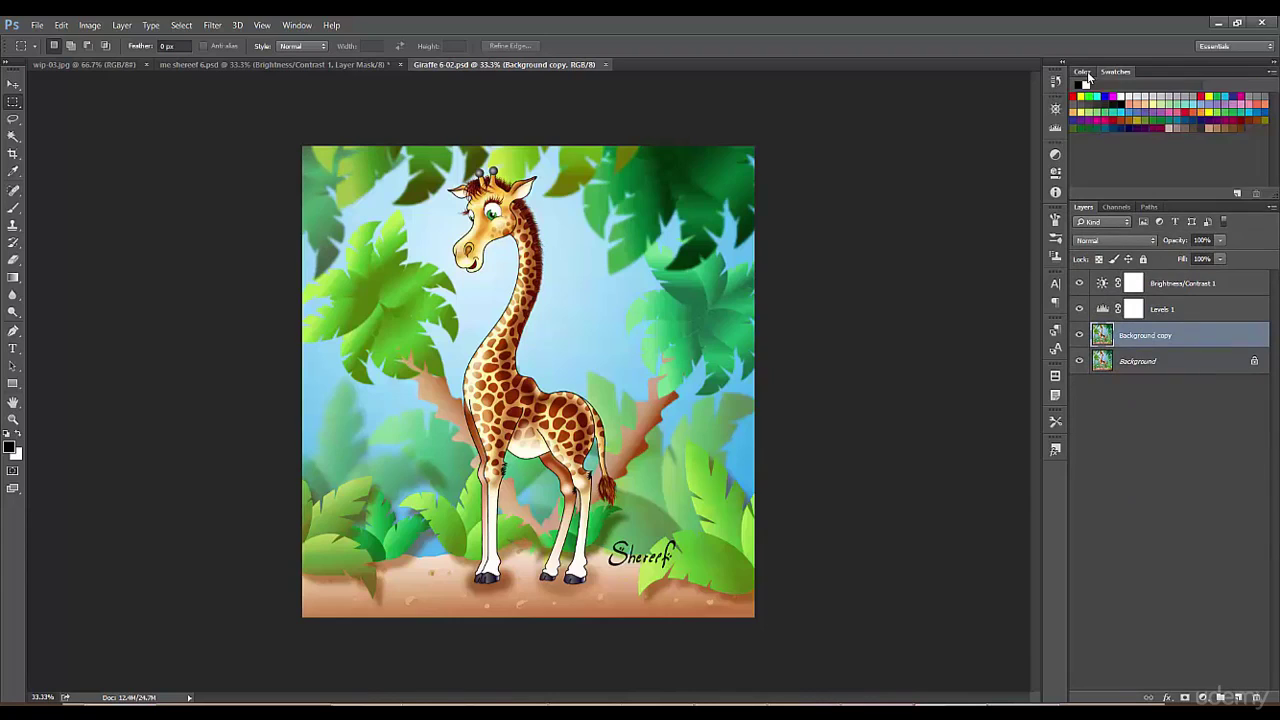
{"action": "left_click", "coordinate": [1083, 72]}
{"action": "left_click_drag", "start_coordinate": [1161, 121], "coordinate": [1133, 135]}
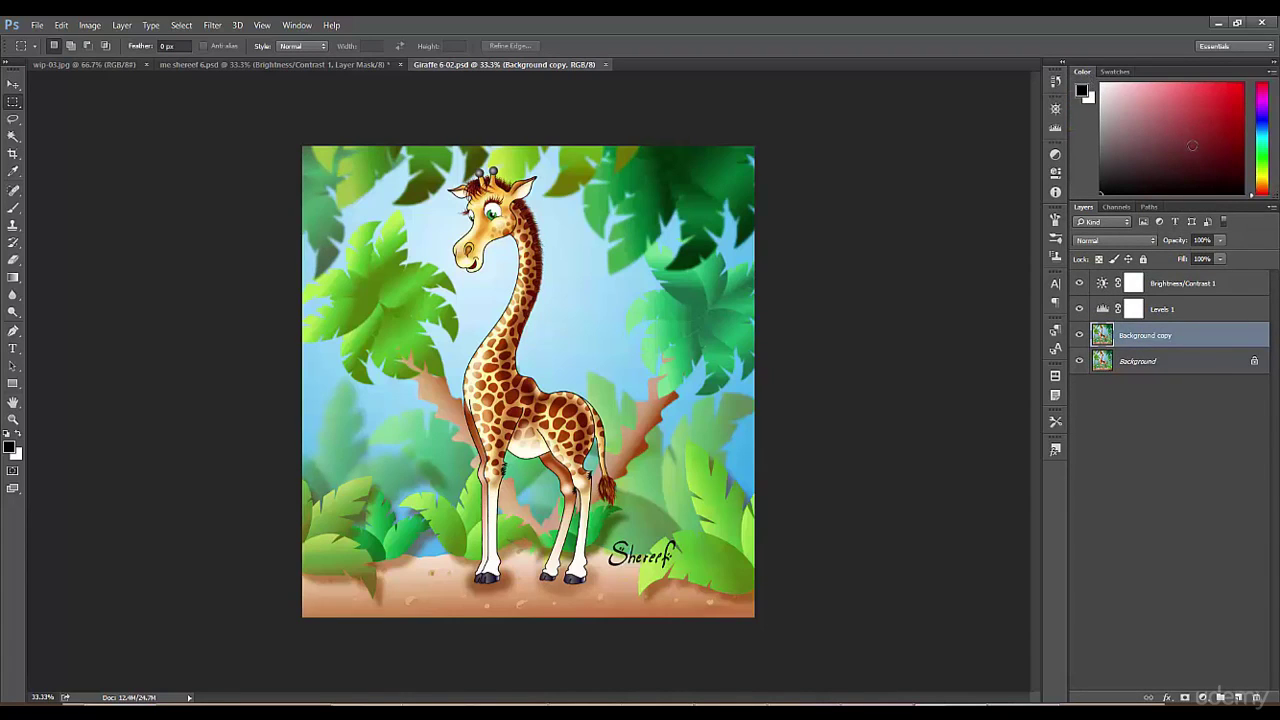
{"action": "mouse_move", "coordinate": [1192, 146]}
{"action": "left_mouse_down"}
{"action": "mouse_move", "coordinate": [1128, 108]}
{"action": "mouse_move", "coordinate": [1106, 110]}
{"action": "mouse_move", "coordinate": [1101, 89]}
{"action": "left_mouse_up"}
{"action": "left_click", "coordinate": [1115, 72]}
{"action": "left_click", "coordinate": [1082, 72]}
{"action": "left_click", "coordinate": [1114, 207]}
{"action": "left_click", "coordinate": [1150, 208]}
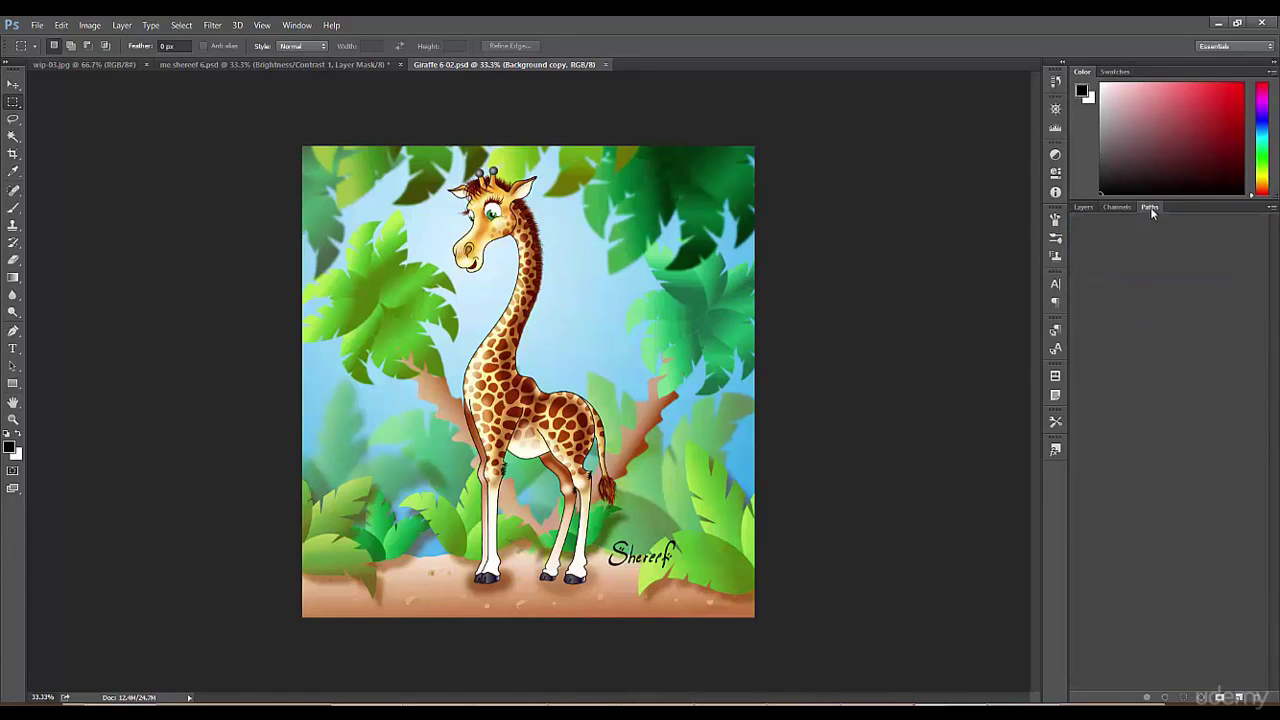
{"action": "left_click", "coordinate": [1090, 207]}
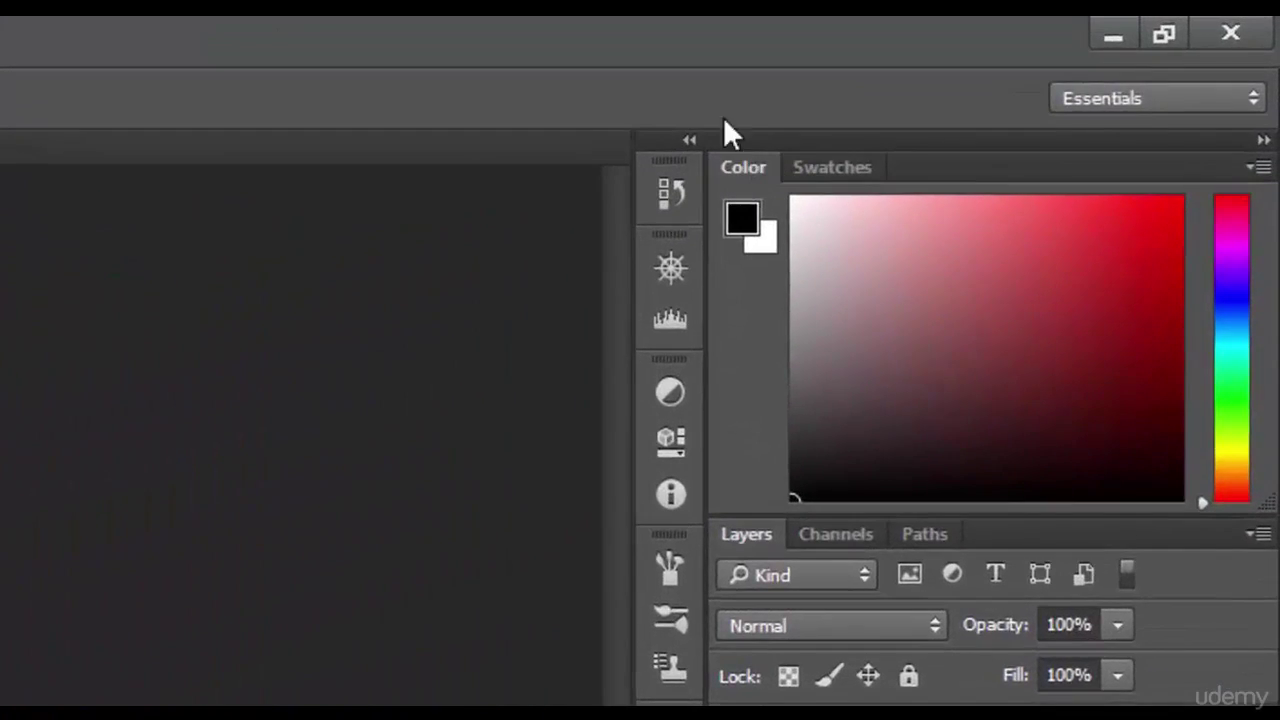
Save the current panel layout as a new workspace named with the author's first name, without capturing keyboard shortcuts or menus
{"action": "left_click", "coordinate": [1163, 96]}
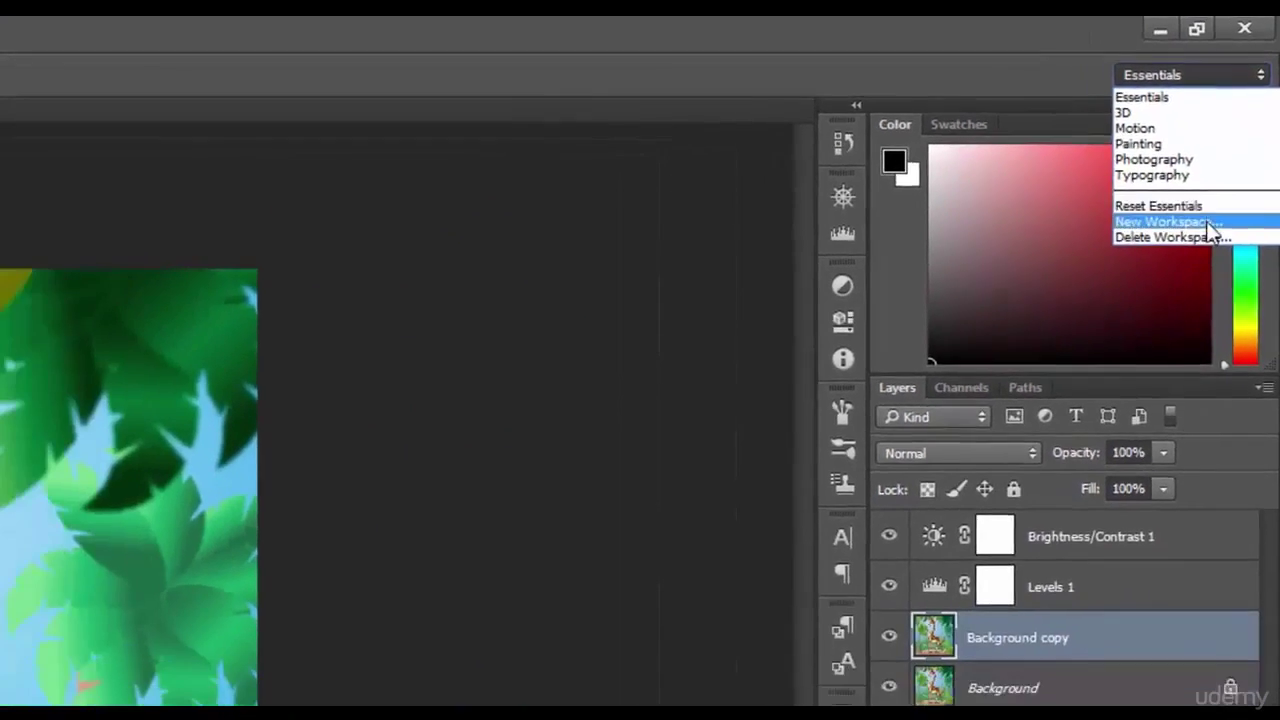
{"action": "left_click", "coordinate": [1206, 221]}
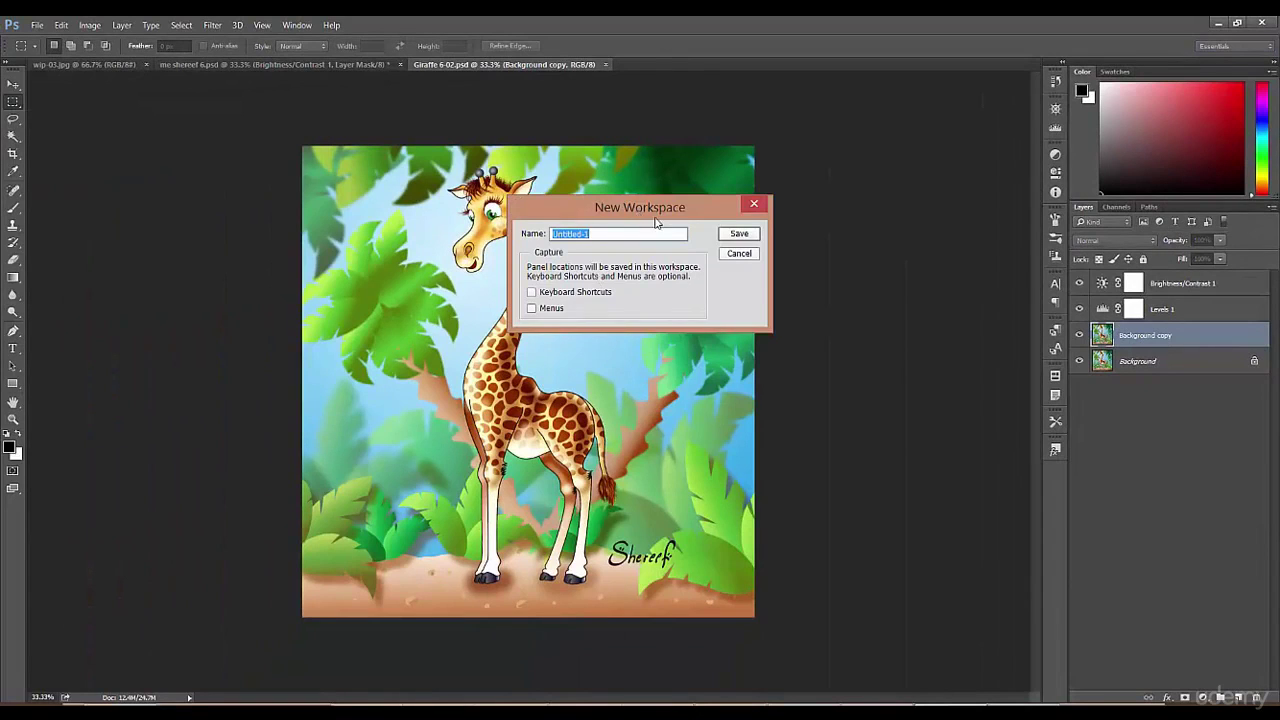
{"action": "left_click_drag", "start_coordinate": [636, 214], "coordinate": [857, 265]}
{"action": "type", "text": "shereef"}
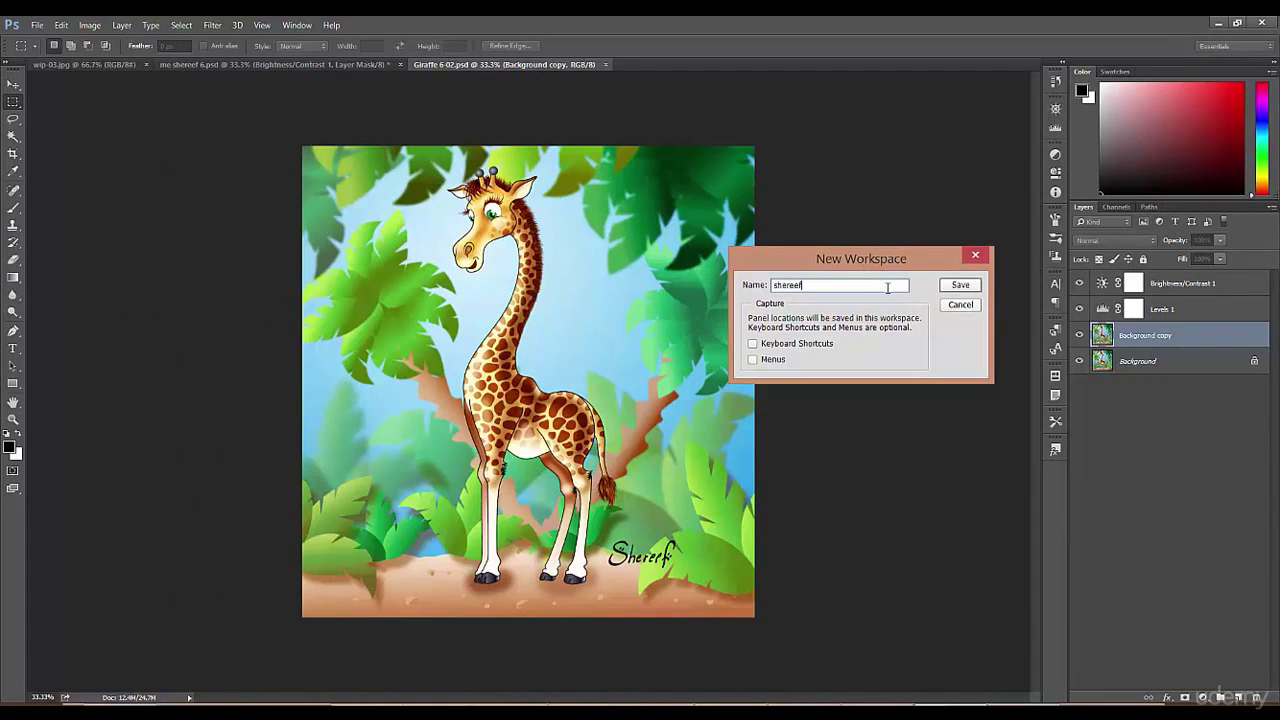
{"action": "left_click", "coordinate": [946, 286]}
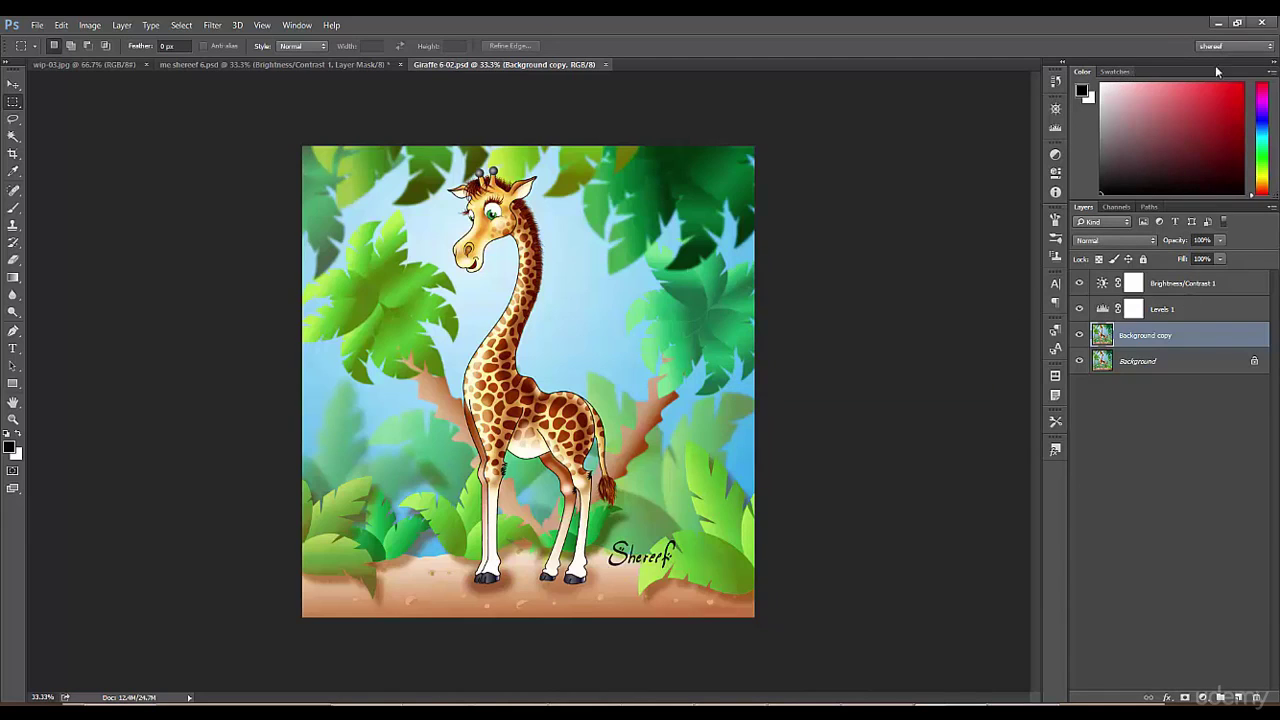
Preview the 3D, Motion and Painting workspaces, and return to the saved custom workspace
{"action": "left_click", "coordinate": [1258, 47]}
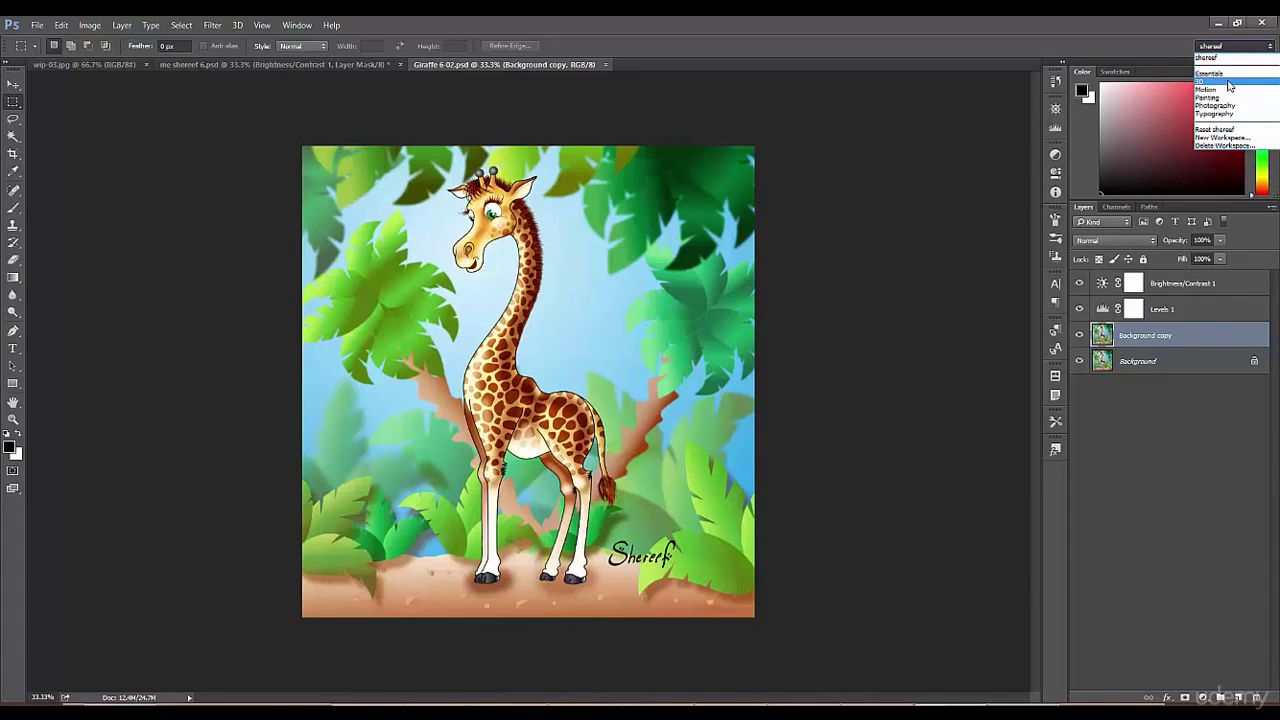
{"action": "left_click", "coordinate": [1229, 82]}
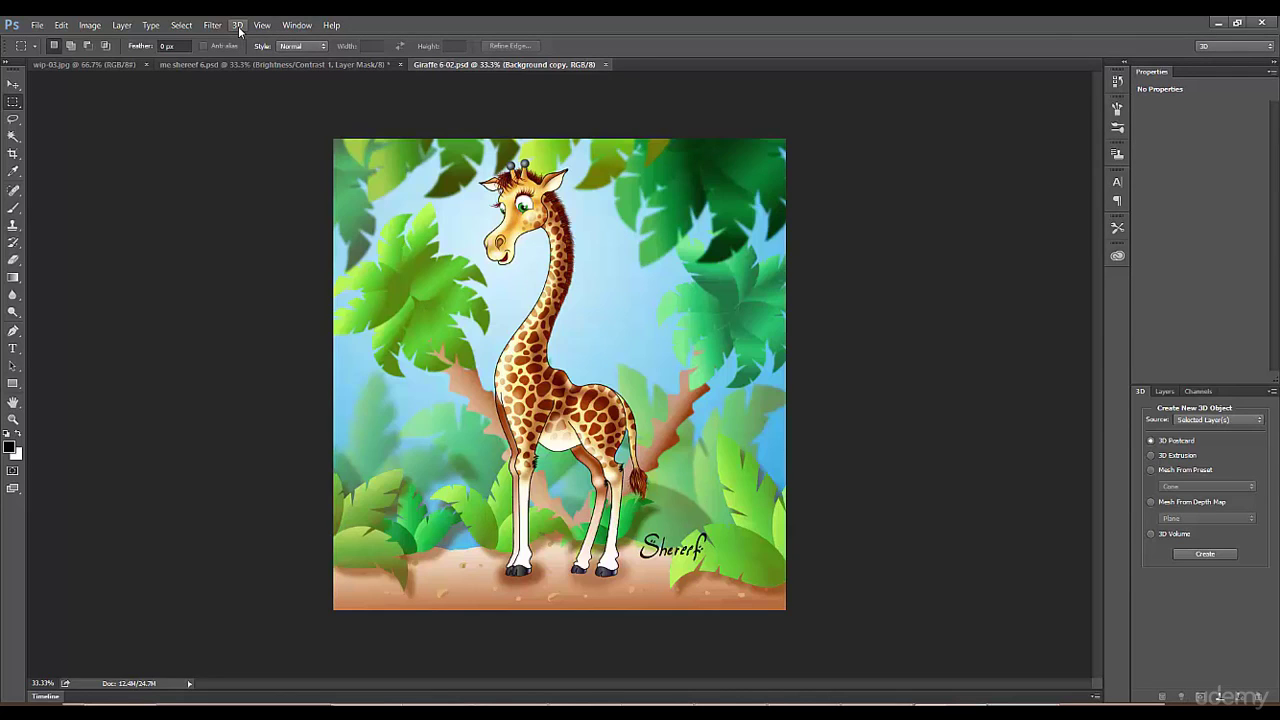
{"action": "left_click", "coordinate": [1206, 48]}
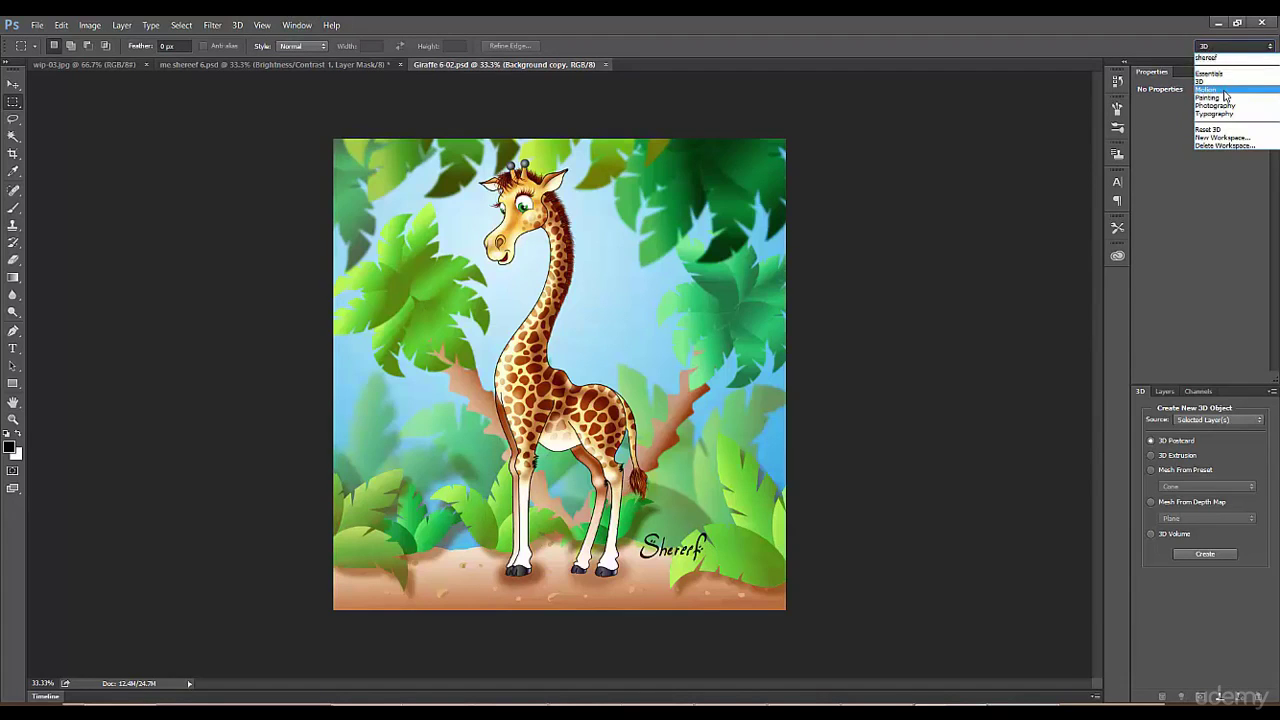
{"action": "left_click", "coordinate": [1224, 90]}
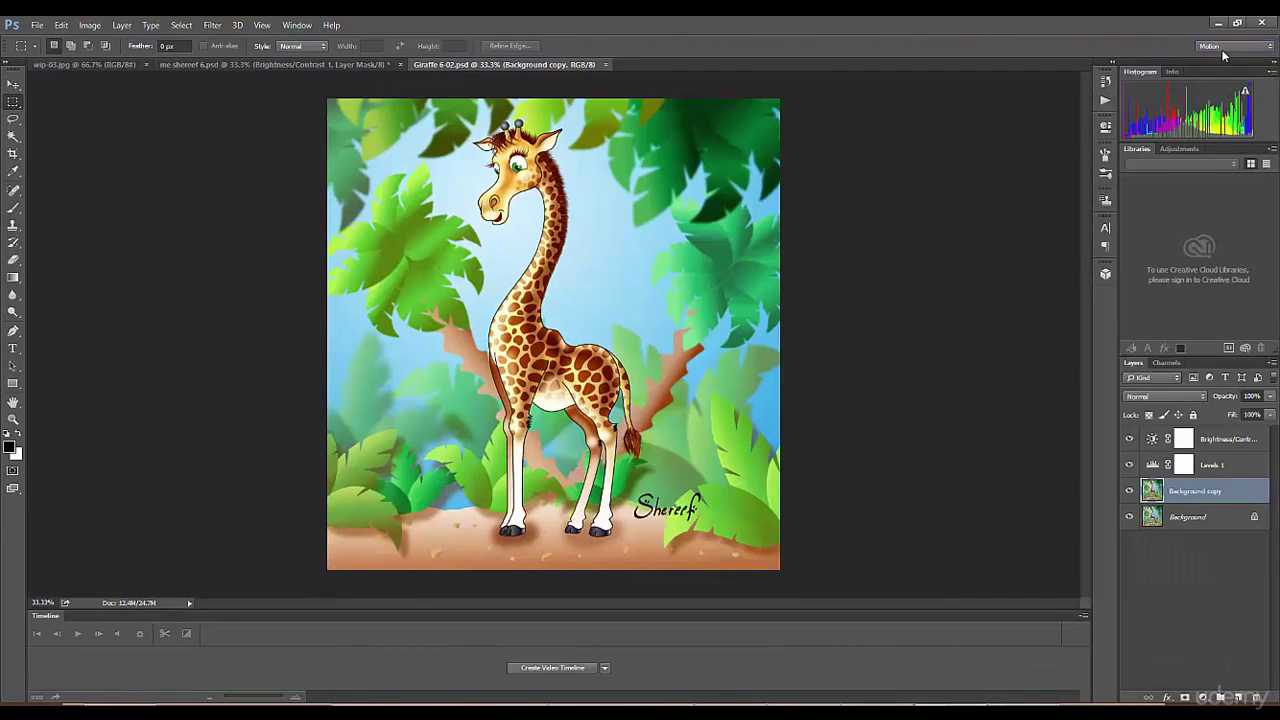
{"action": "left_click", "coordinate": [1223, 52]}
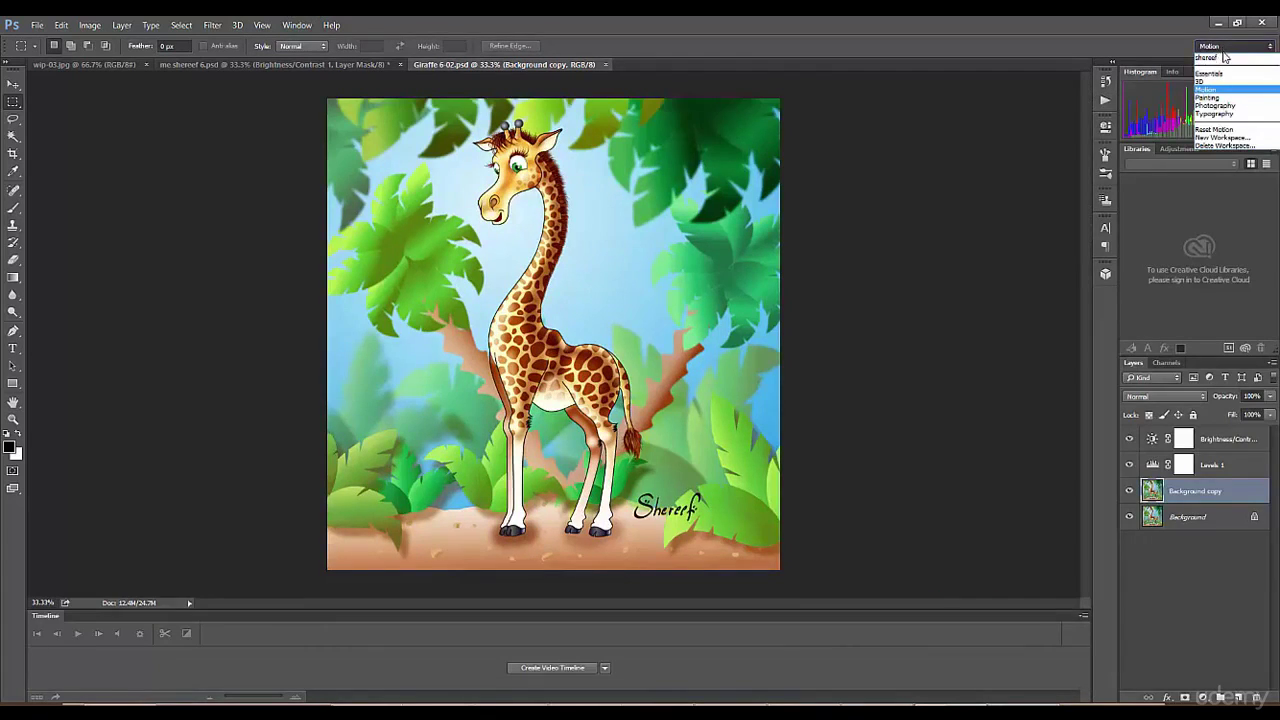
{"action": "left_click", "coordinate": [1228, 98]}
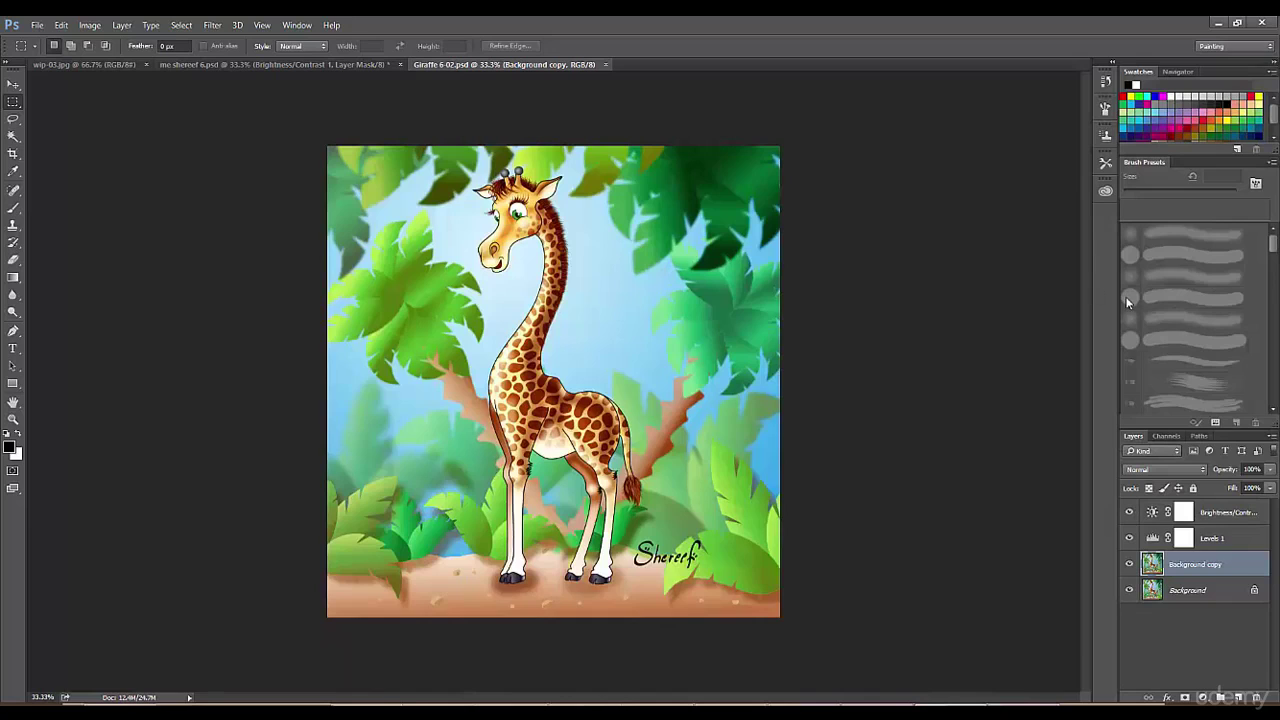
{"action": "left_click", "coordinate": [1212, 48]}
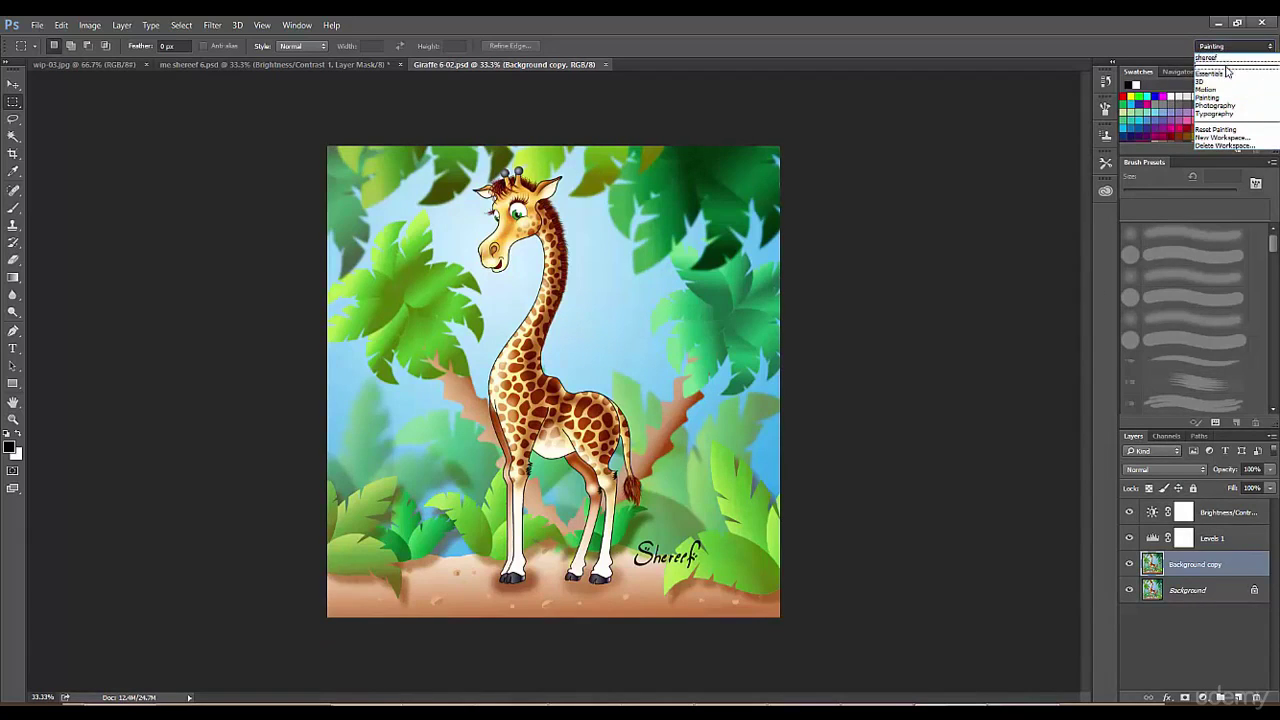
{"action": "left_click", "coordinate": [1224, 58]}
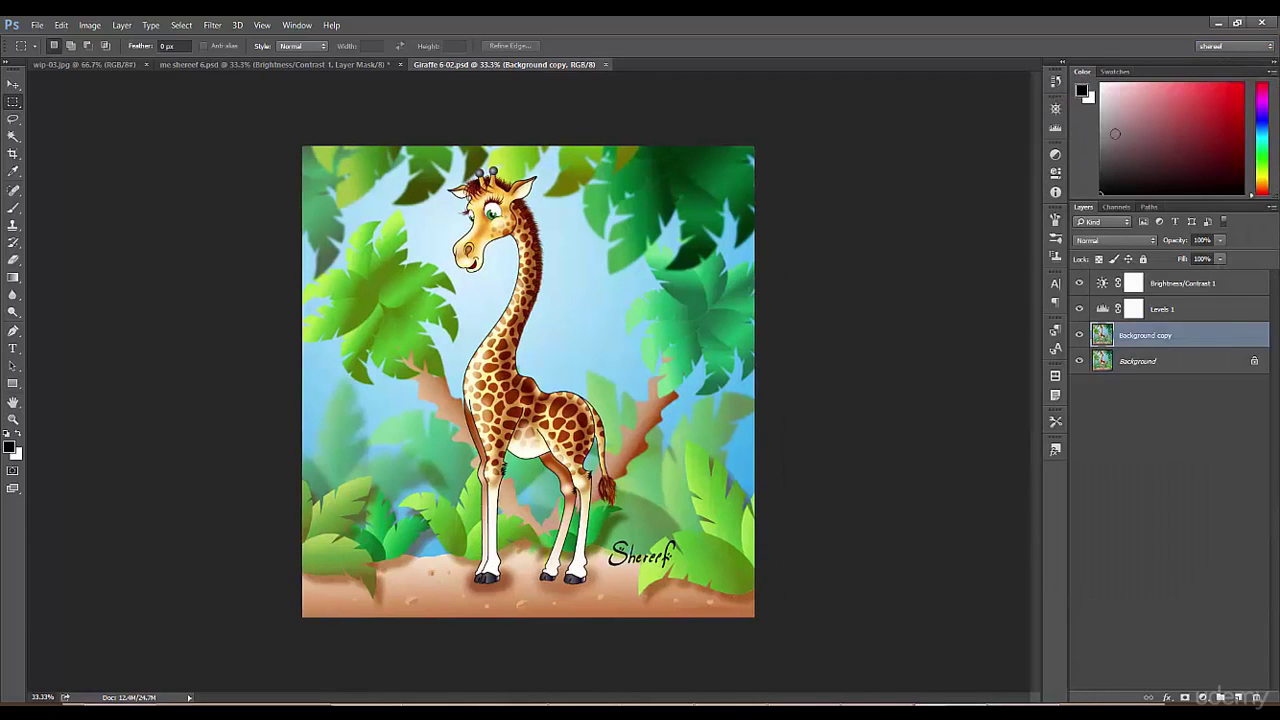
Reset the Essentials workspace to its default layout, and switch back to the saved custom workspace
{"action": "left_click", "coordinate": [1231, 48]}
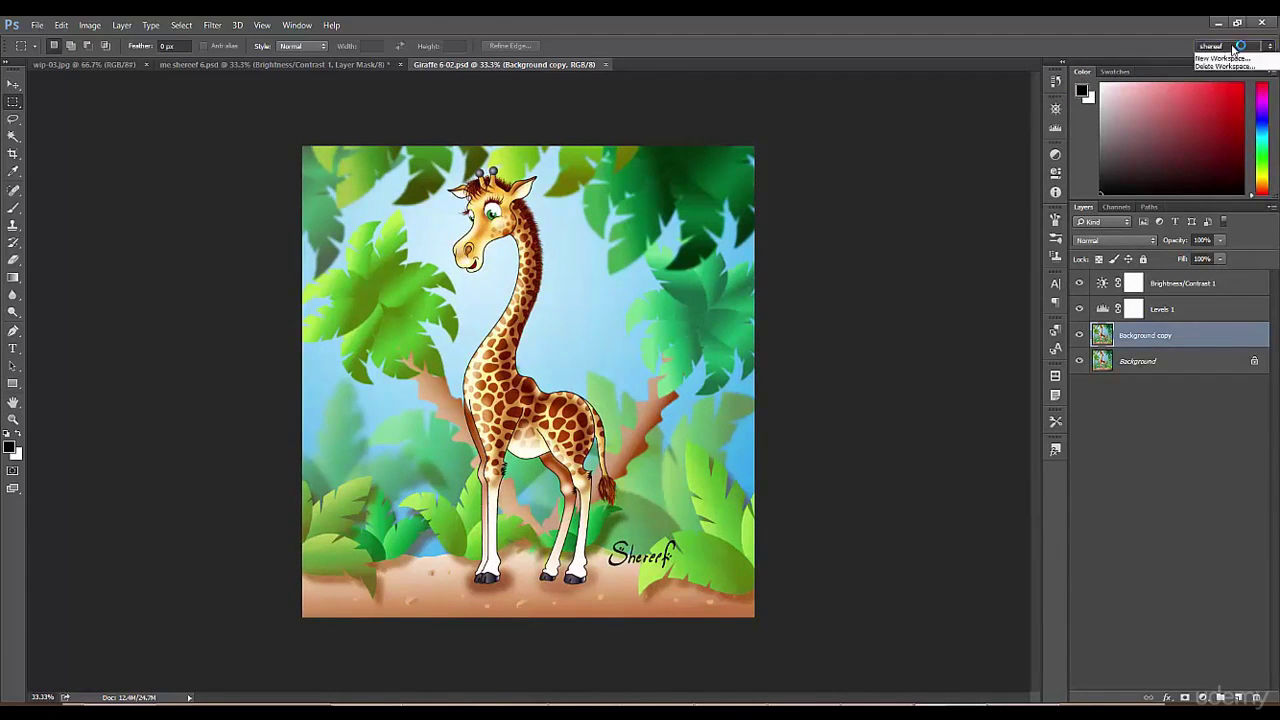
{"action": "left_click", "coordinate": [1233, 57]}
{"action": "left_click", "coordinate": [1230, 49]}
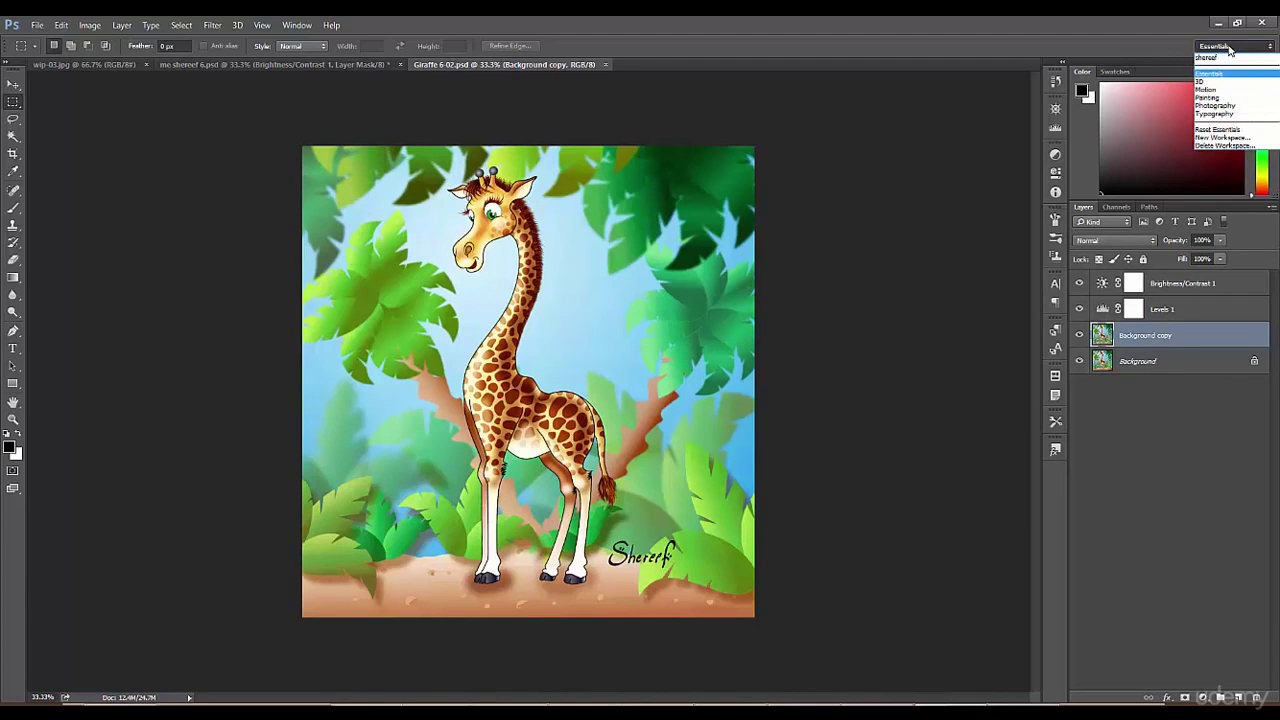
{"action": "left_click", "coordinate": [1227, 128]}
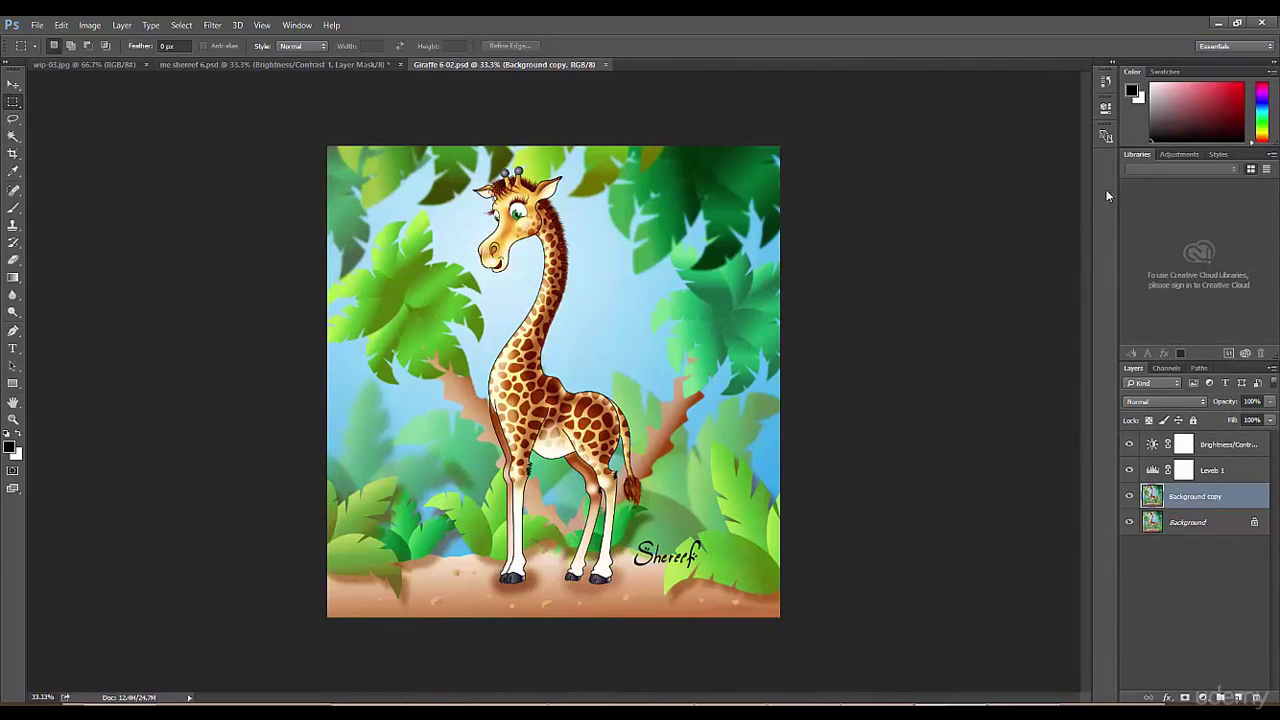
{"action": "left_click", "coordinate": [1216, 47]}
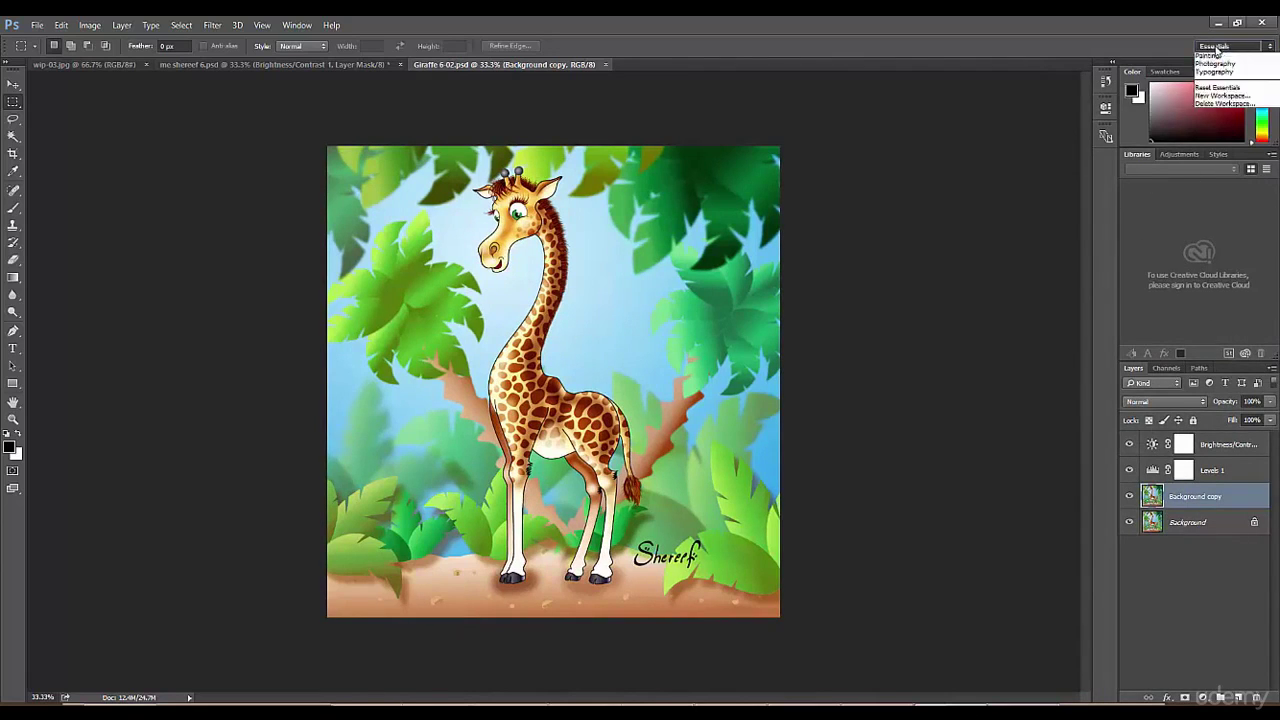
{"action": "left_click", "coordinate": [1030, 36]}
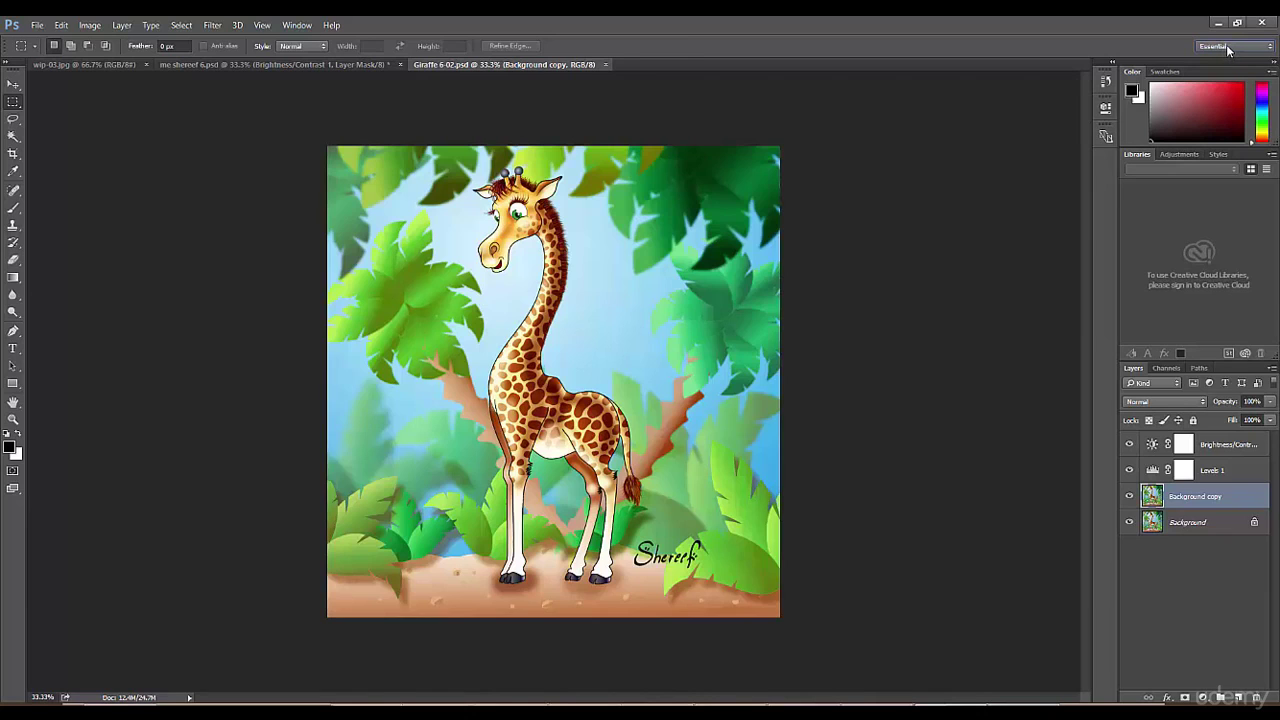
{"action": "left_click", "coordinate": [1227, 48]}
{"action": "left_click", "coordinate": [1222, 58]}
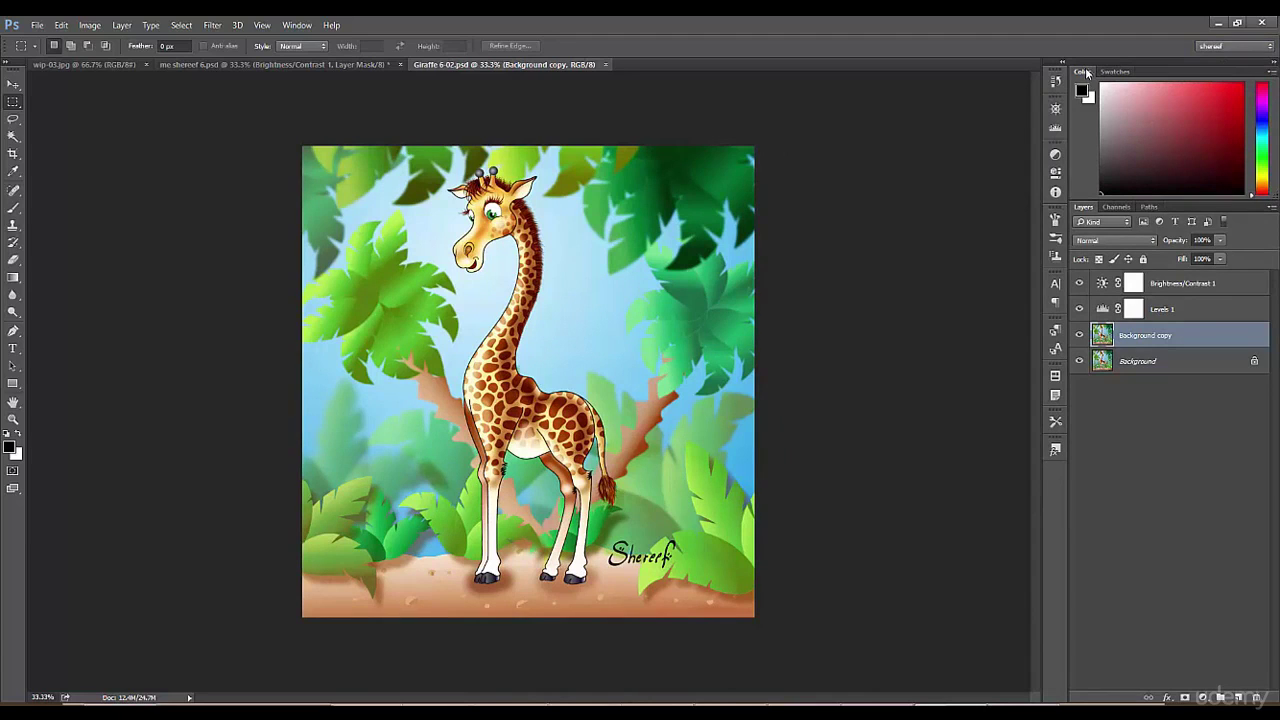
Detach the Color, Swatches and History panels from the docks, floating Color and Swatches on one side of the giraffe image and History on the other
{"action": "left_click_drag", "start_coordinate": [1082, 71], "coordinate": [811, 124]}
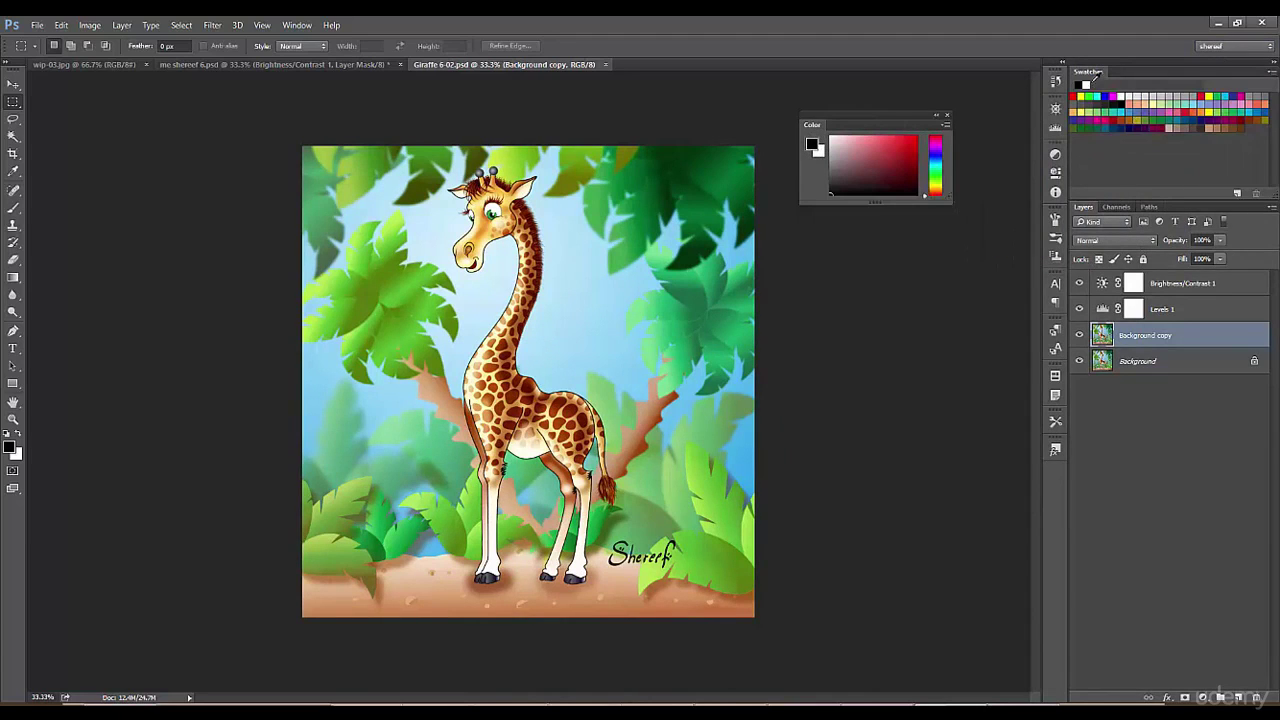
{"action": "left_click_drag", "start_coordinate": [1089, 77], "coordinate": [836, 297]}
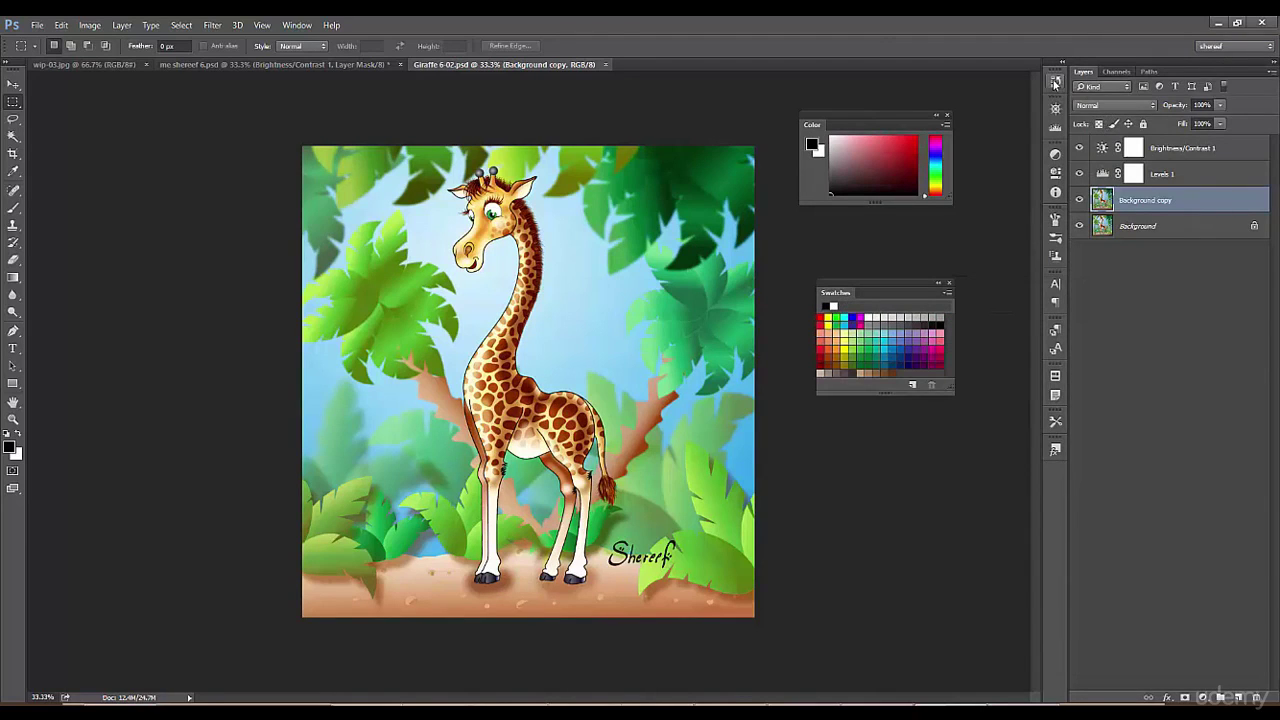
{"action": "left_click_drag", "start_coordinate": [1055, 80], "coordinate": [174, 252]}
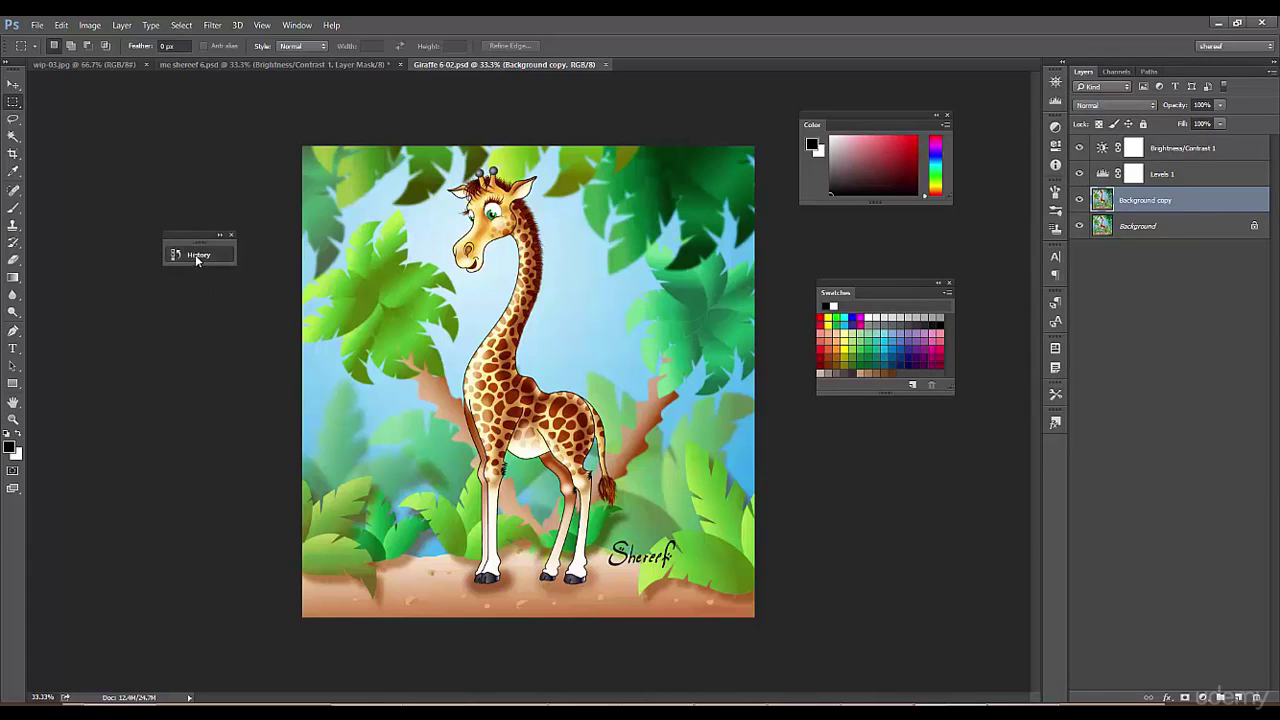
Expand the floating History panel, shift it away from the giraffe image, and lengthen it
{"action": "left_click", "coordinate": [195, 254]}
{"action": "left_click", "coordinate": [195, 254]}
{"action": "left_click", "coordinate": [221, 238]}
{"action": "left_click_drag", "start_coordinate": [253, 239], "coordinate": [194, 225]}
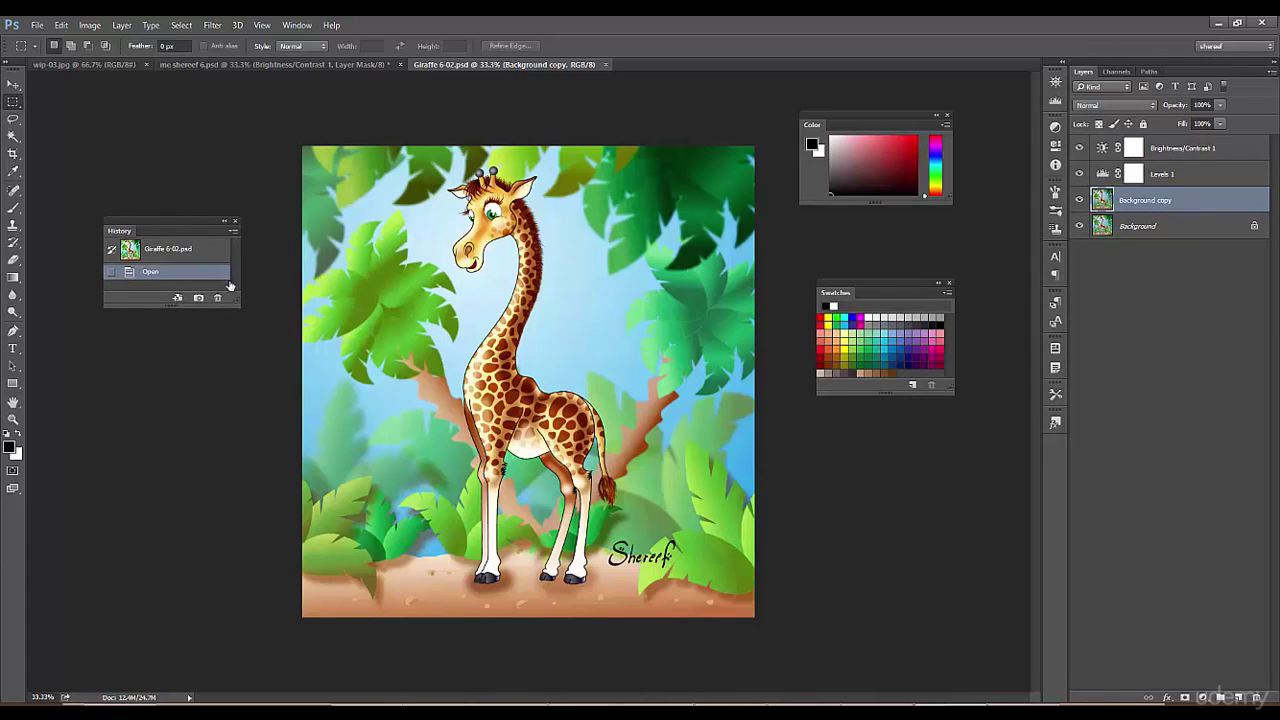
{"action": "left_click_drag", "start_coordinate": [240, 308], "coordinate": [244, 447]}
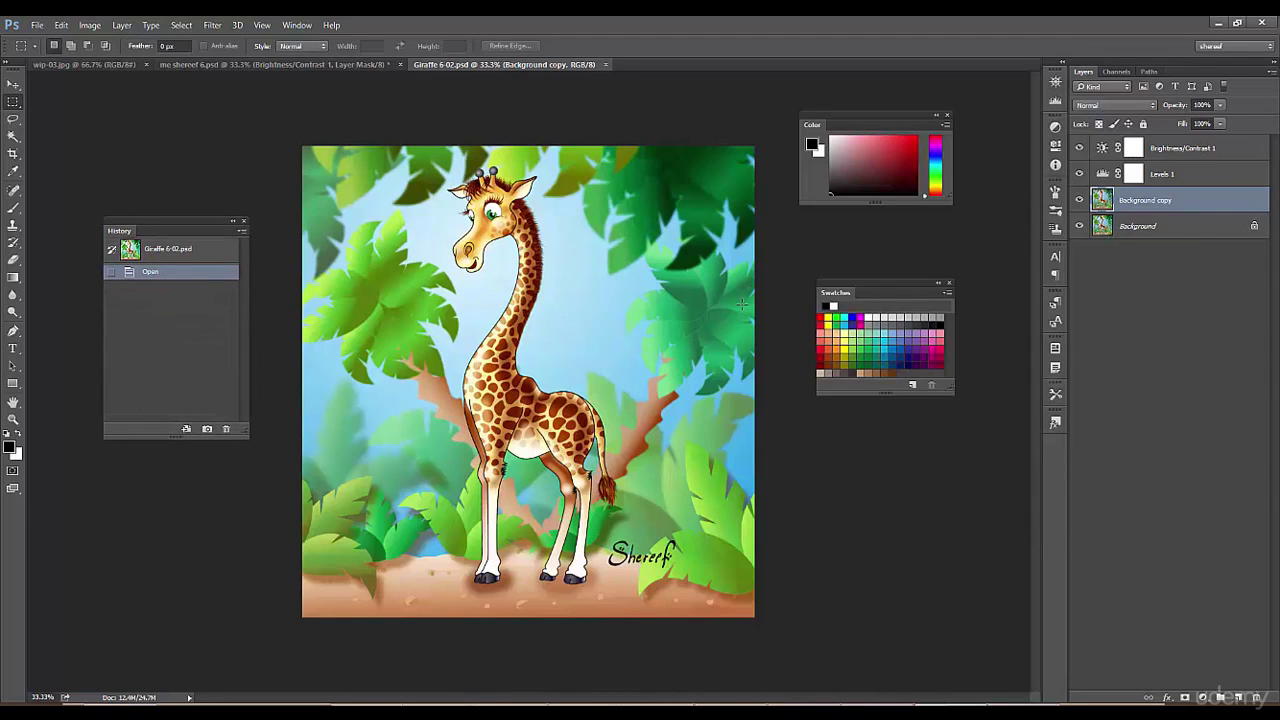
Reselect the custom workspace, and redock Color and Swatches as one shortened group above the Layers panel
{"action": "left_click", "coordinate": [1245, 47]}
{"action": "left_click", "coordinate": [1223, 57]}
{"action": "left_click_drag", "start_coordinate": [846, 123], "coordinate": [1139, 60]}
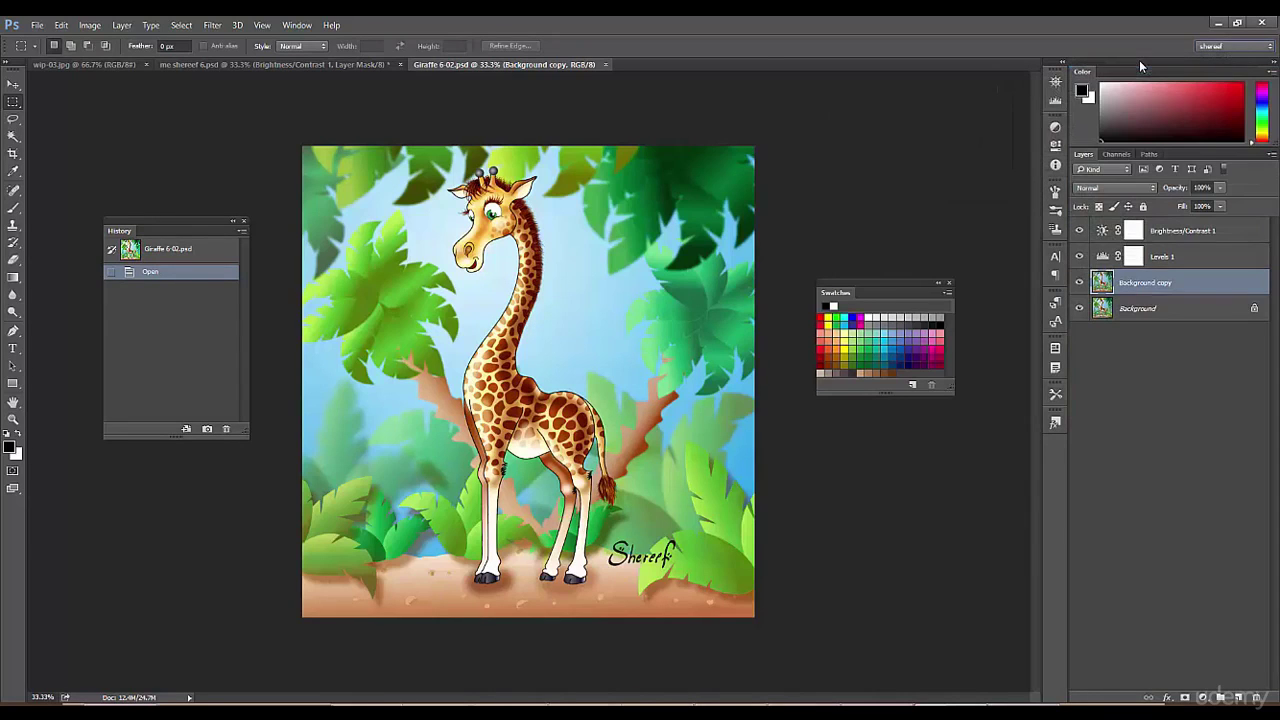
{"action": "left_click_drag", "start_coordinate": [876, 290], "coordinate": [1111, 70]}
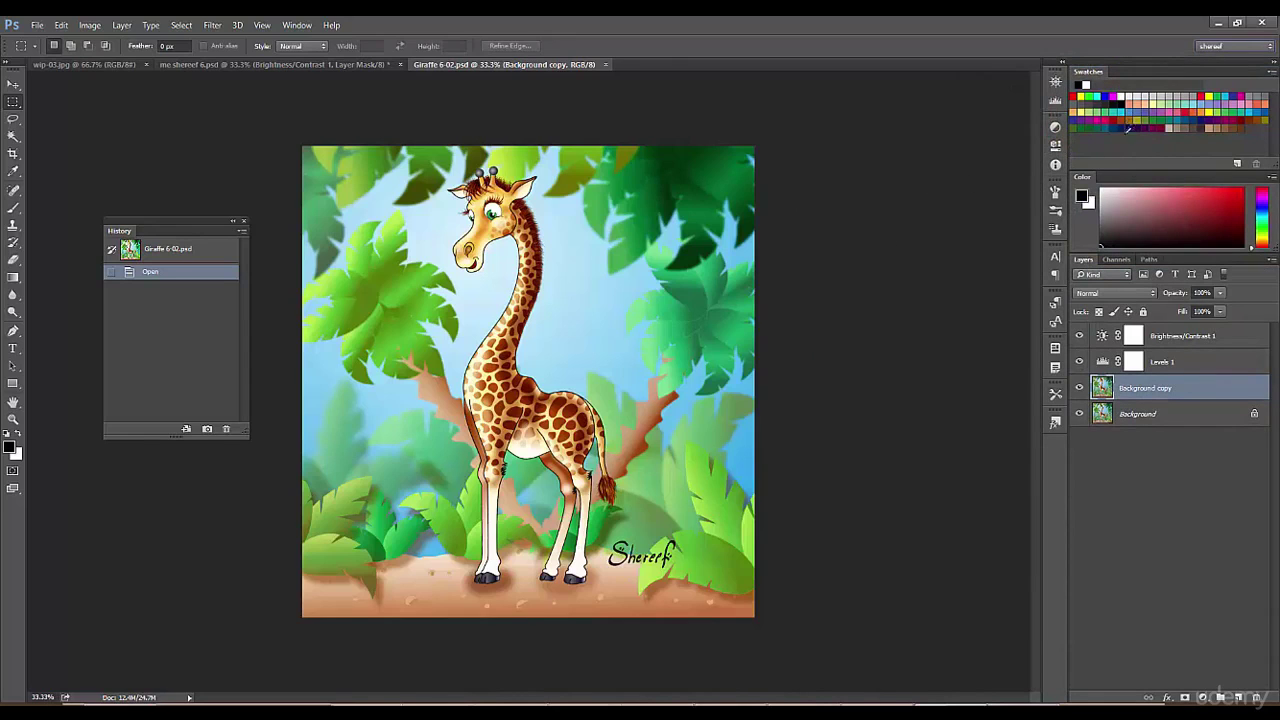
{"action": "left_click_drag", "start_coordinate": [1083, 177], "coordinate": [1092, 68]}
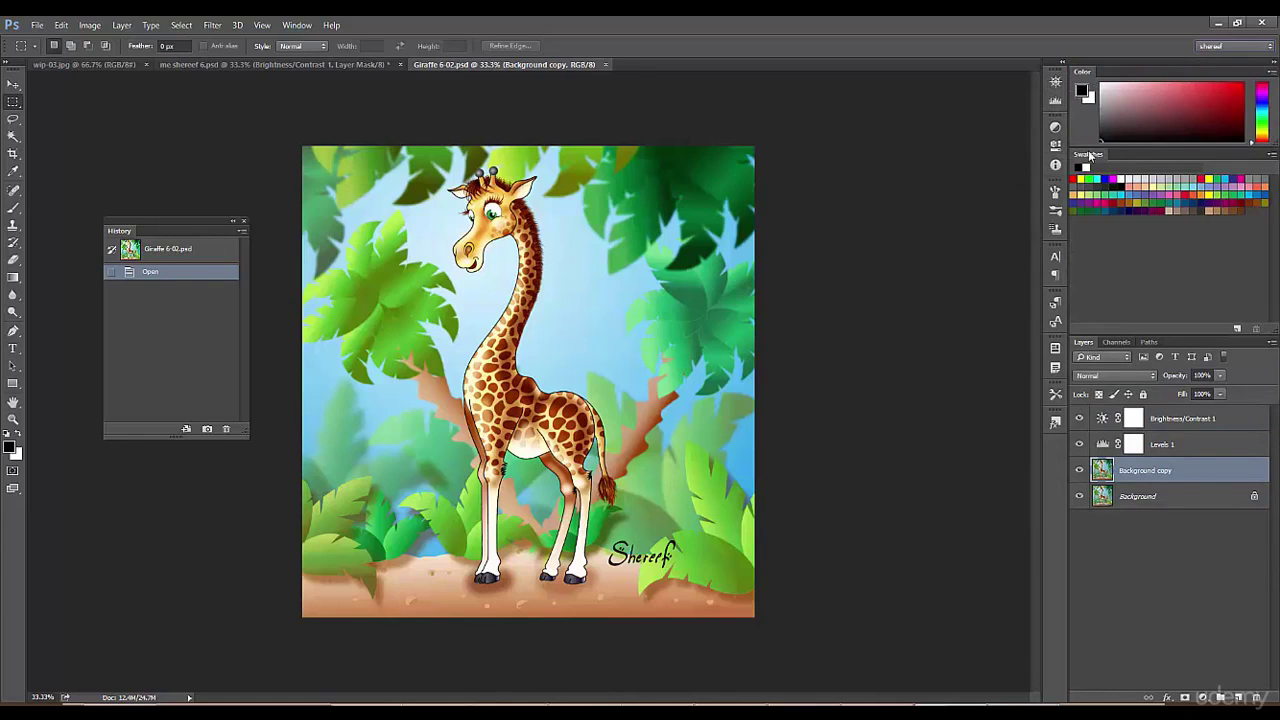
{"action": "left_click_drag", "start_coordinate": [1092, 155], "coordinate": [1124, 80]}
{"action": "left_click_drag", "start_coordinate": [1174, 338], "coordinate": [1164, 201]}
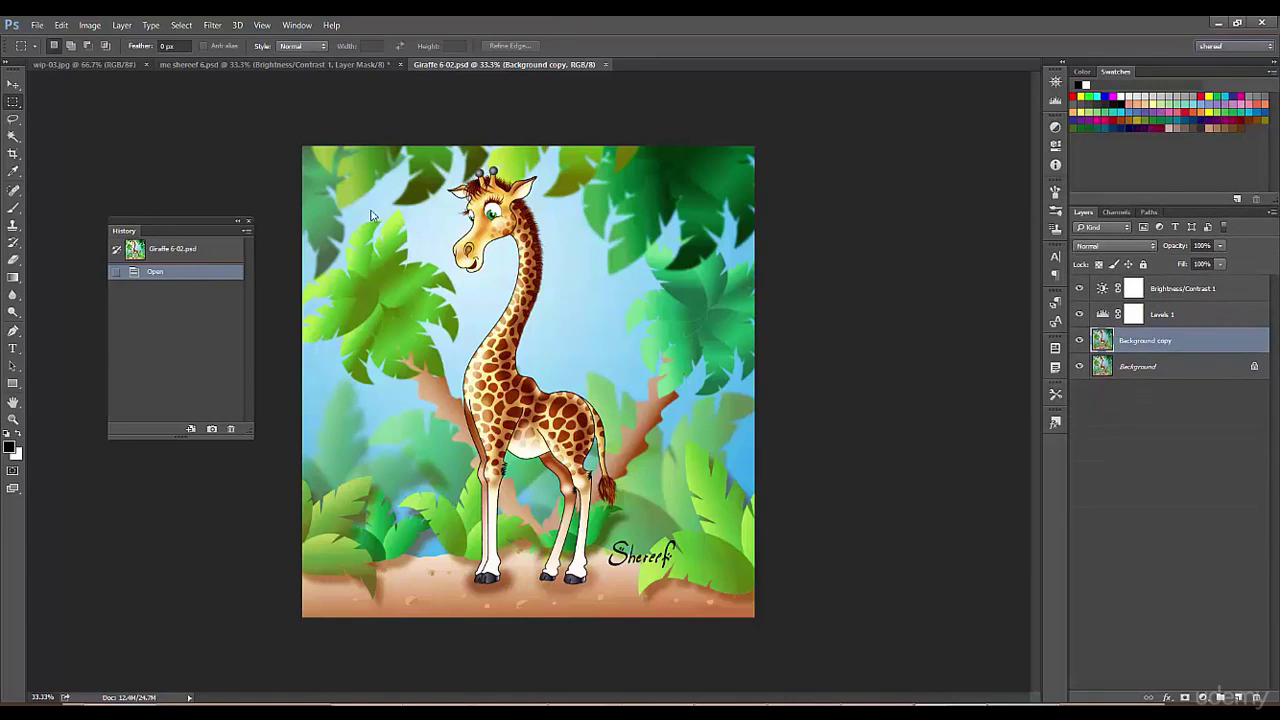